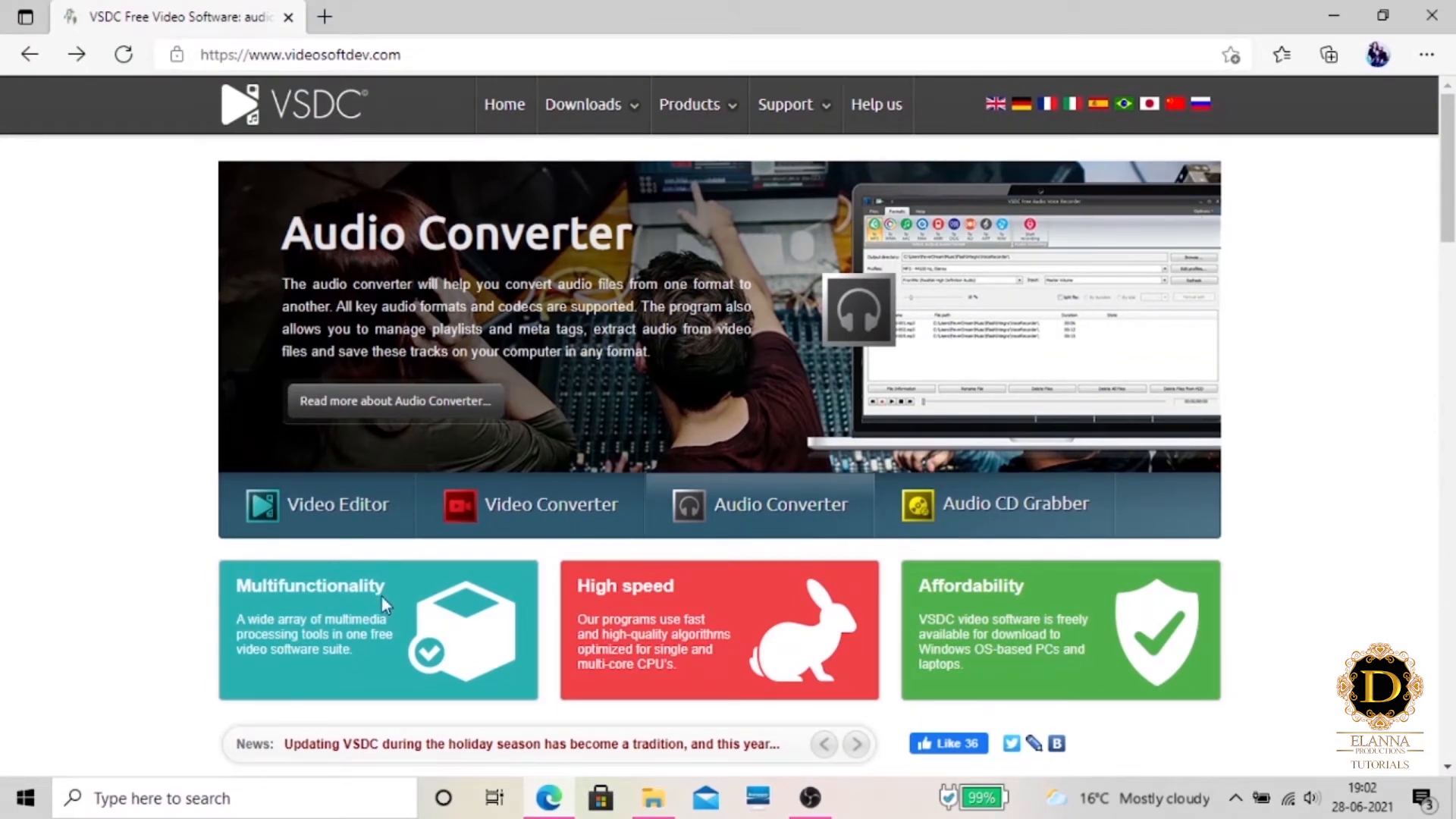
Go to the VSDC Free Video Editor product page and download the x64 version of the editor
scroll(302, 564, "down", 4)
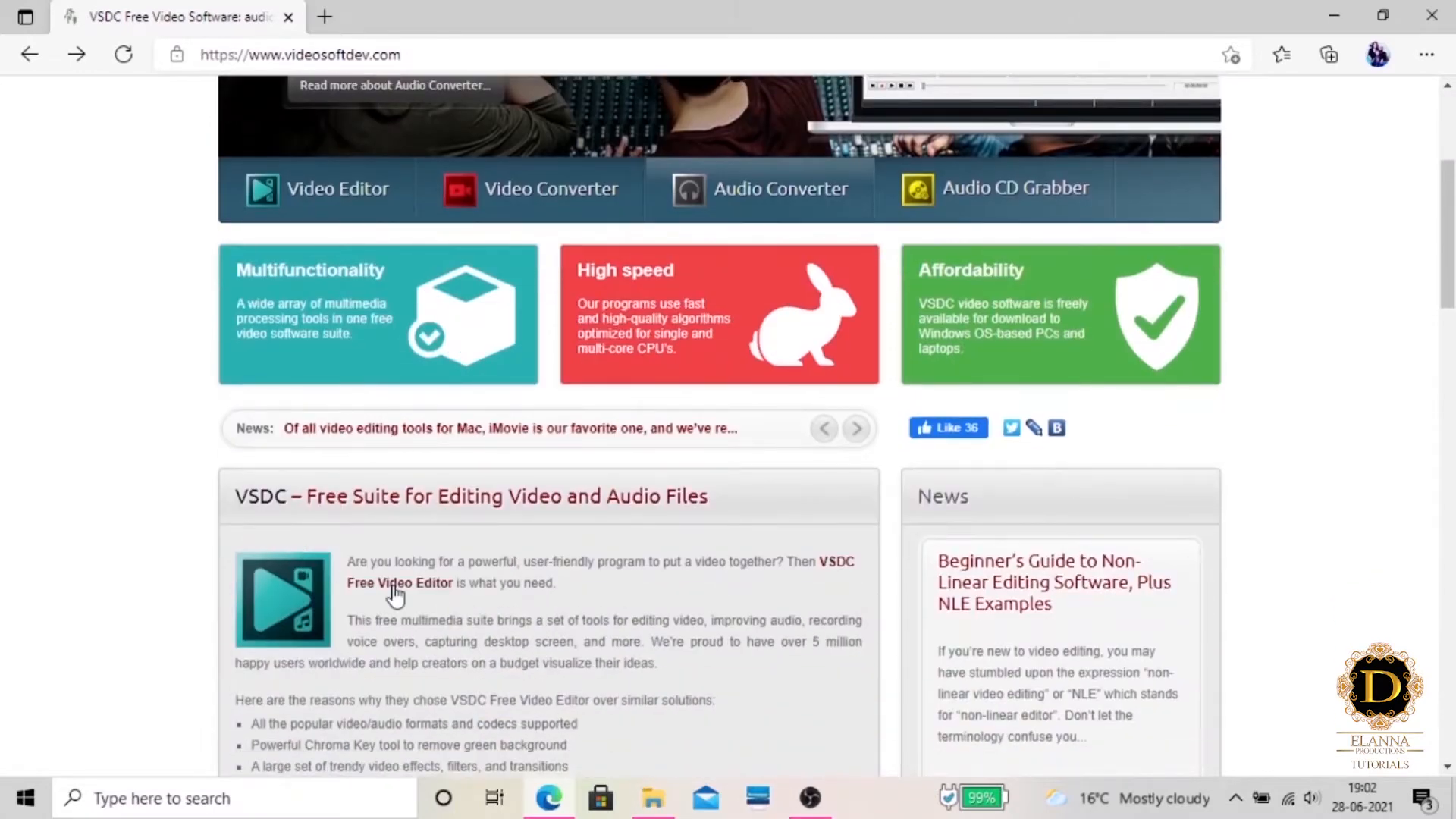
left_click(397, 587)
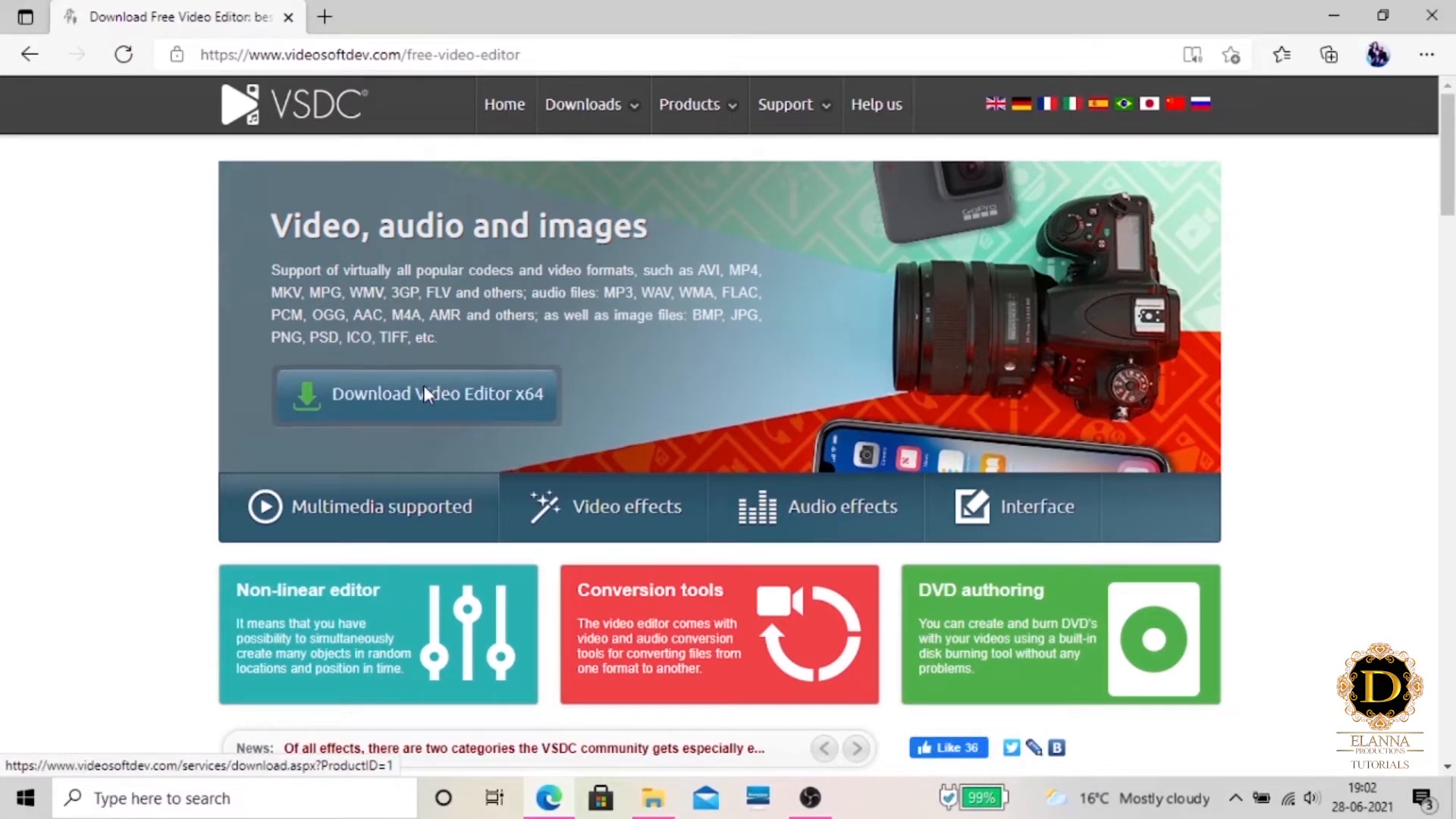
left_click(425, 387)
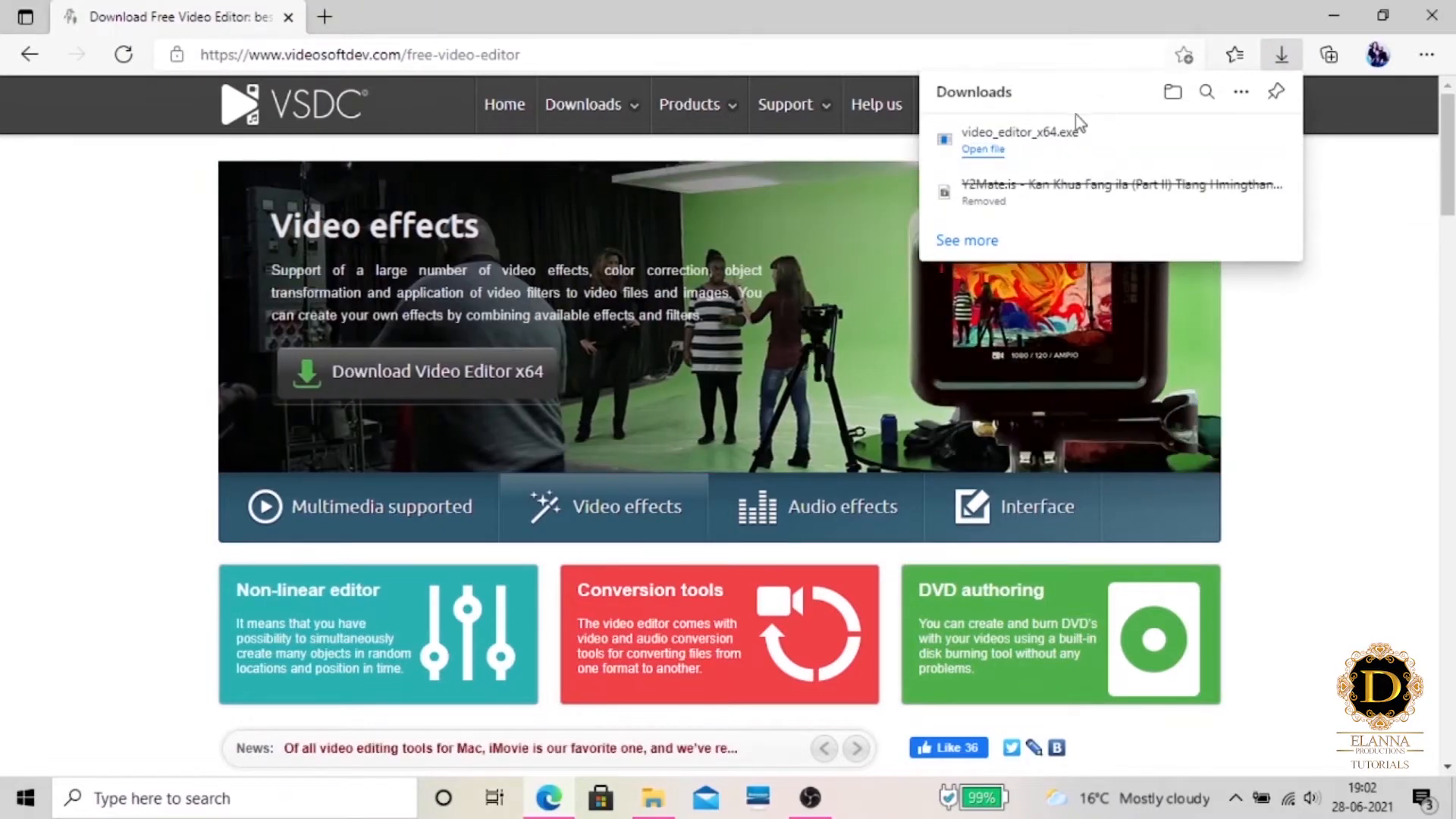
Run the downloaded video_editor_x64.exe from its folder and choose English as the setup language
left_click(1209, 138)
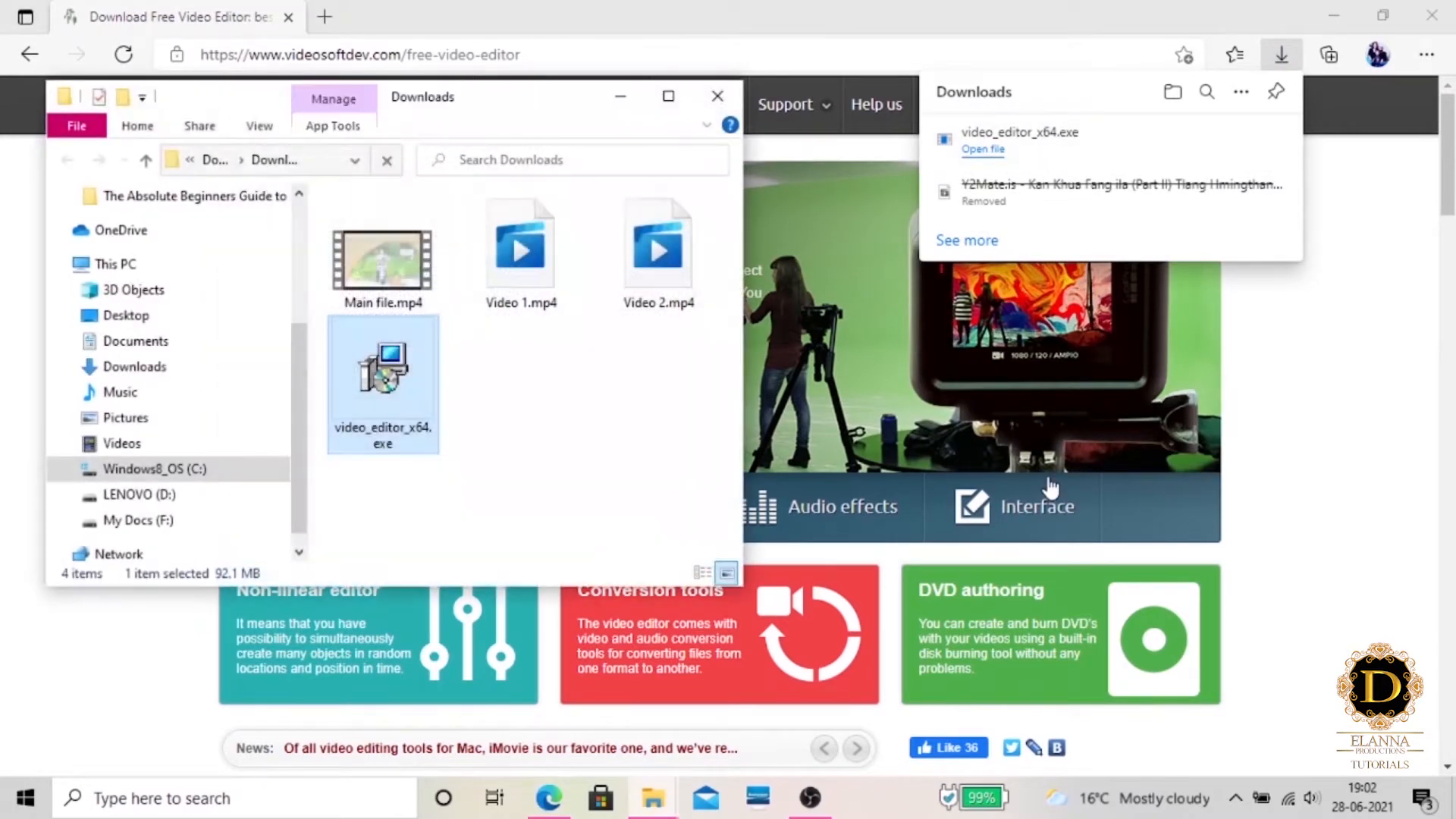
left_click(1333, 16)
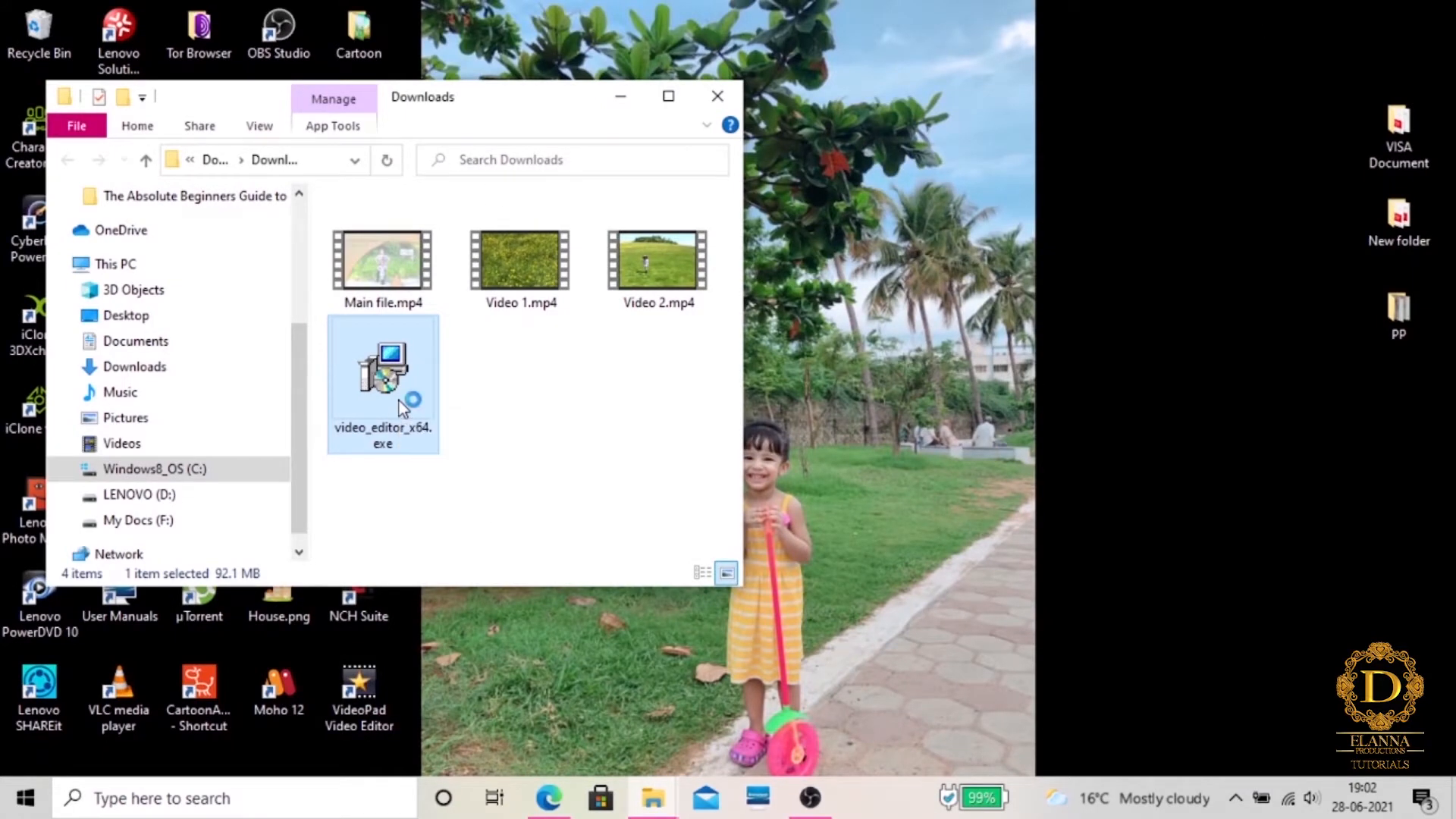
left_click(822, 419)
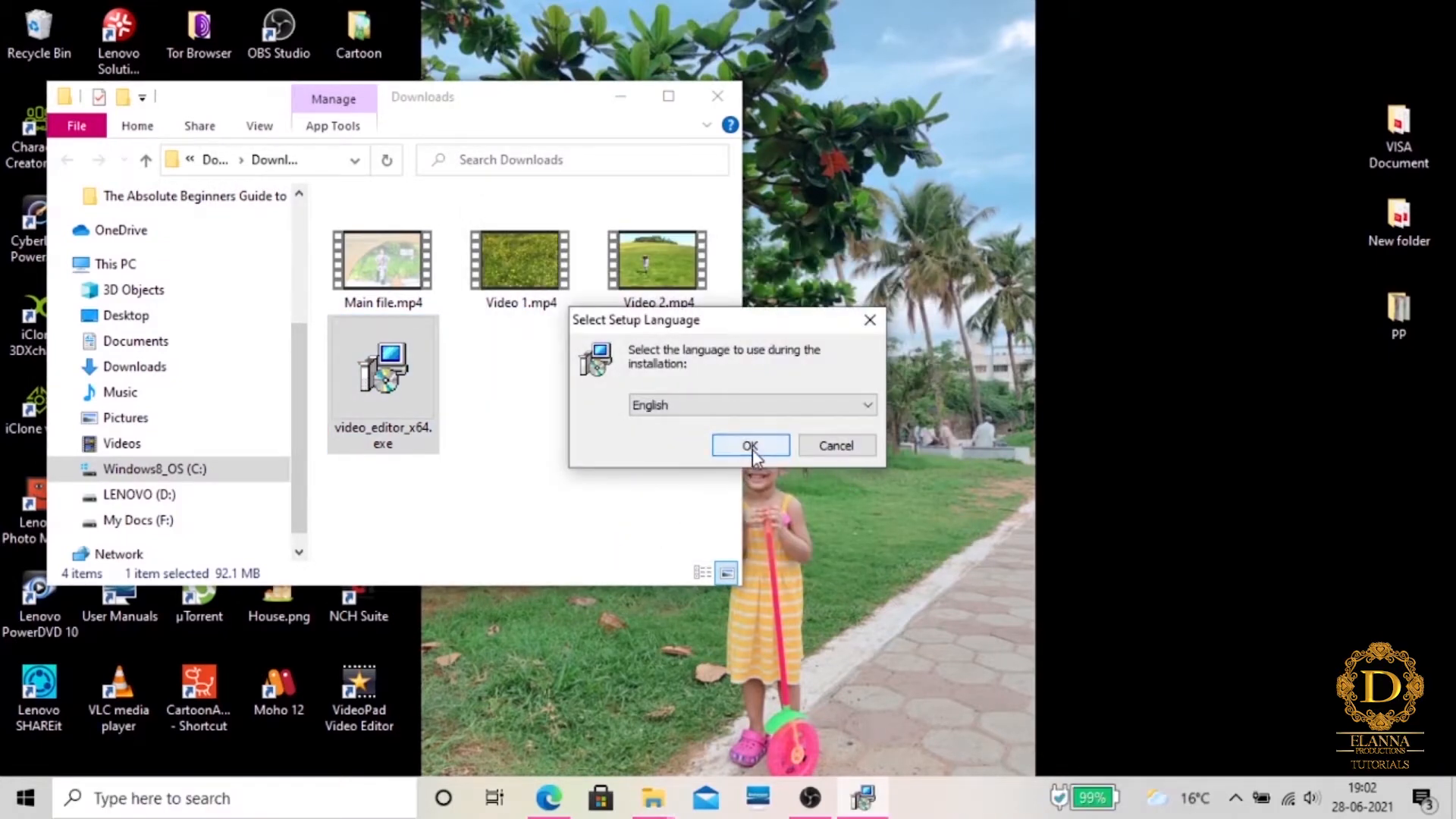
left_click(750, 445)
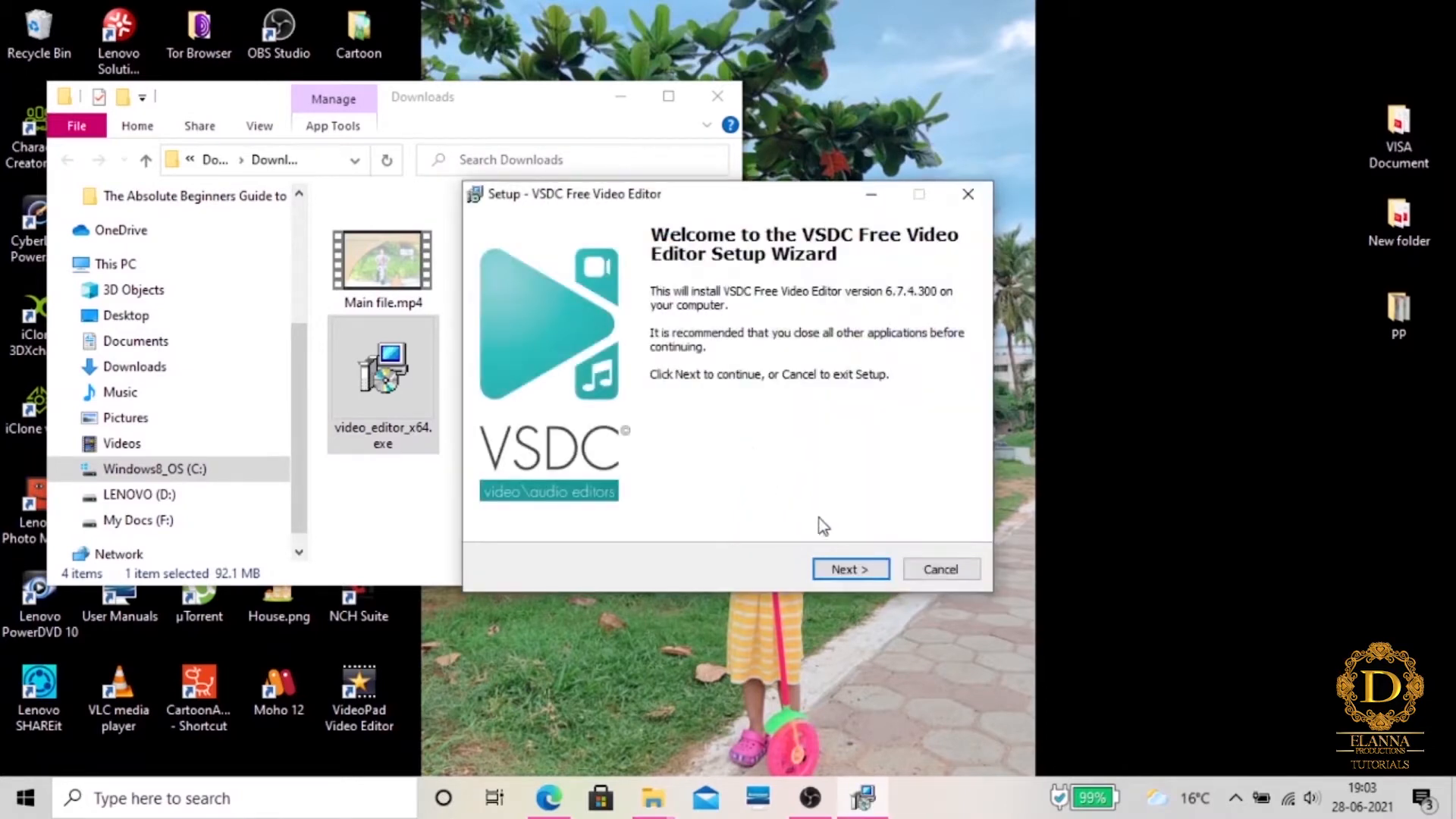
Accept the licence agreement in the setup wizard and read through the information page before continuing
left_click(849, 569)
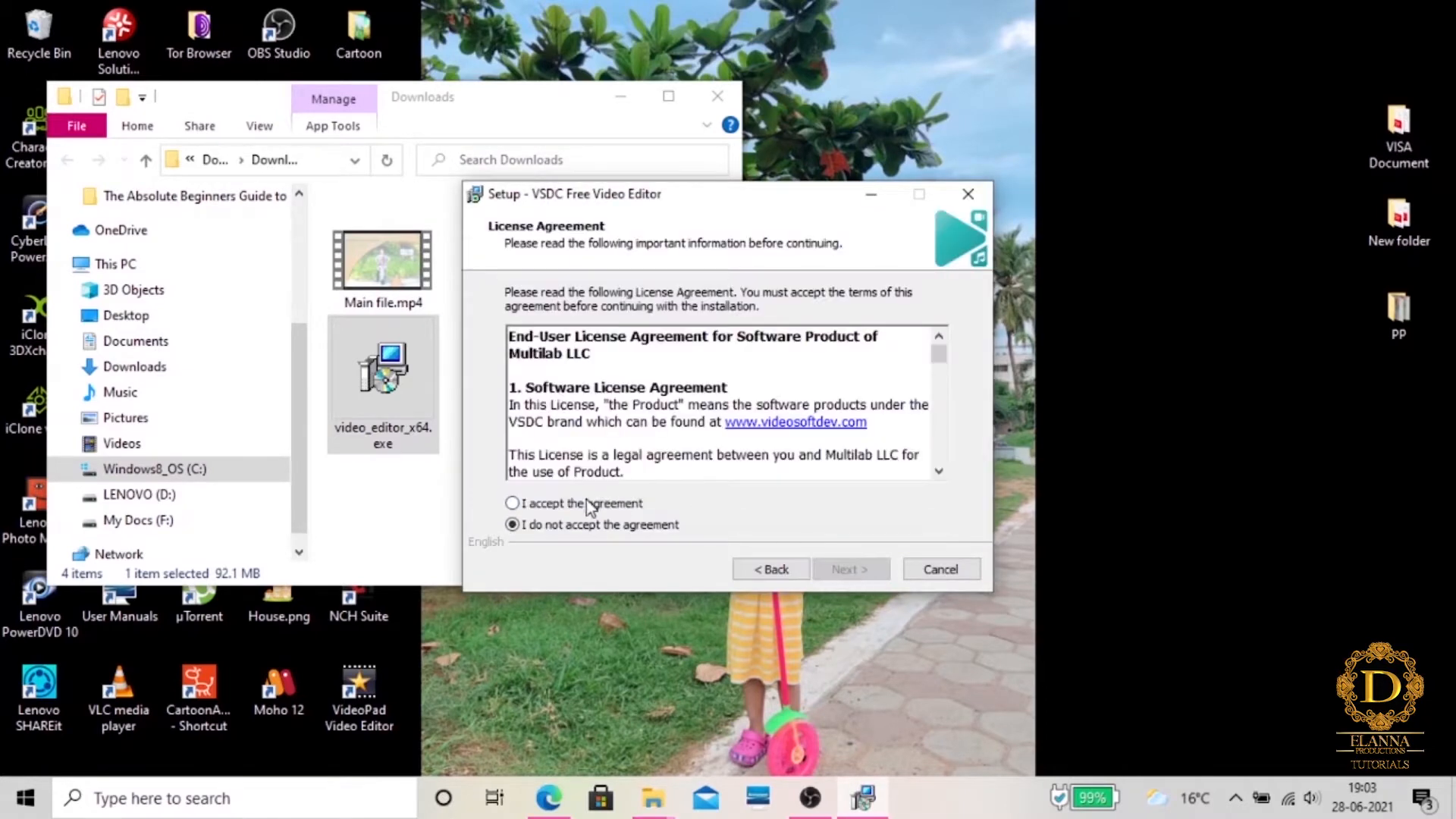
left_click(550, 505)
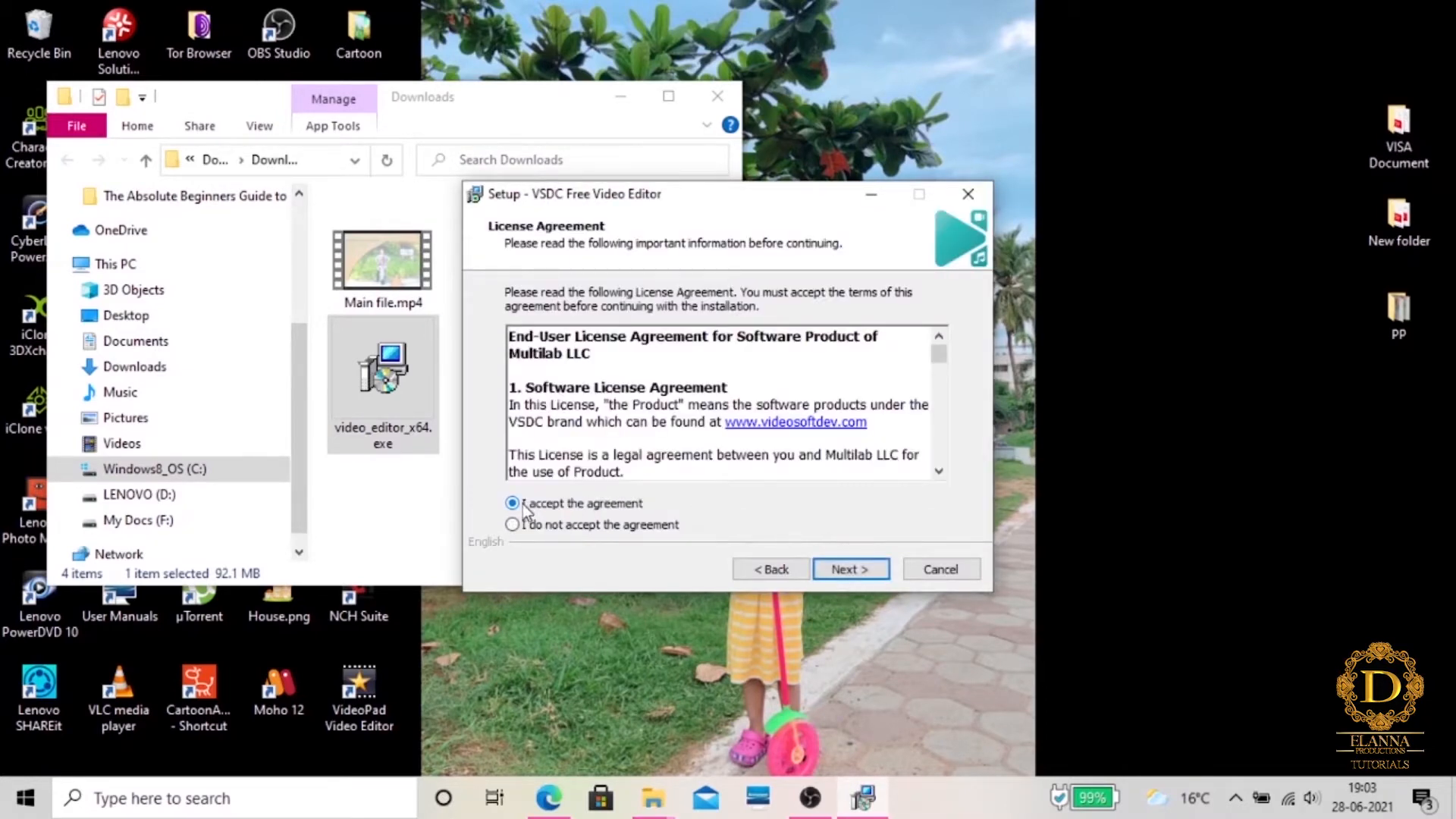
left_click(874, 578)
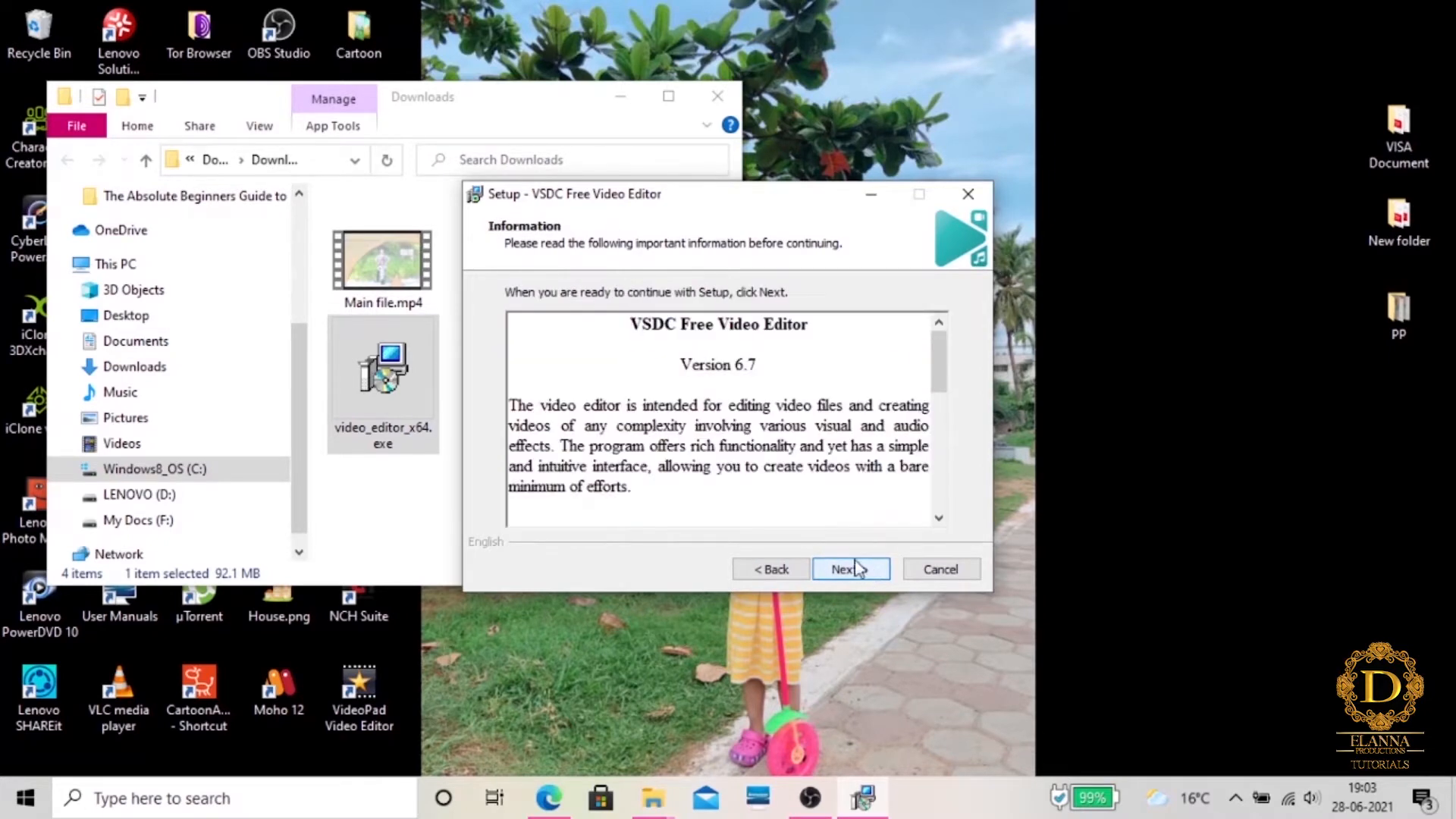
left_click_drag(949, 385, 951, 509)
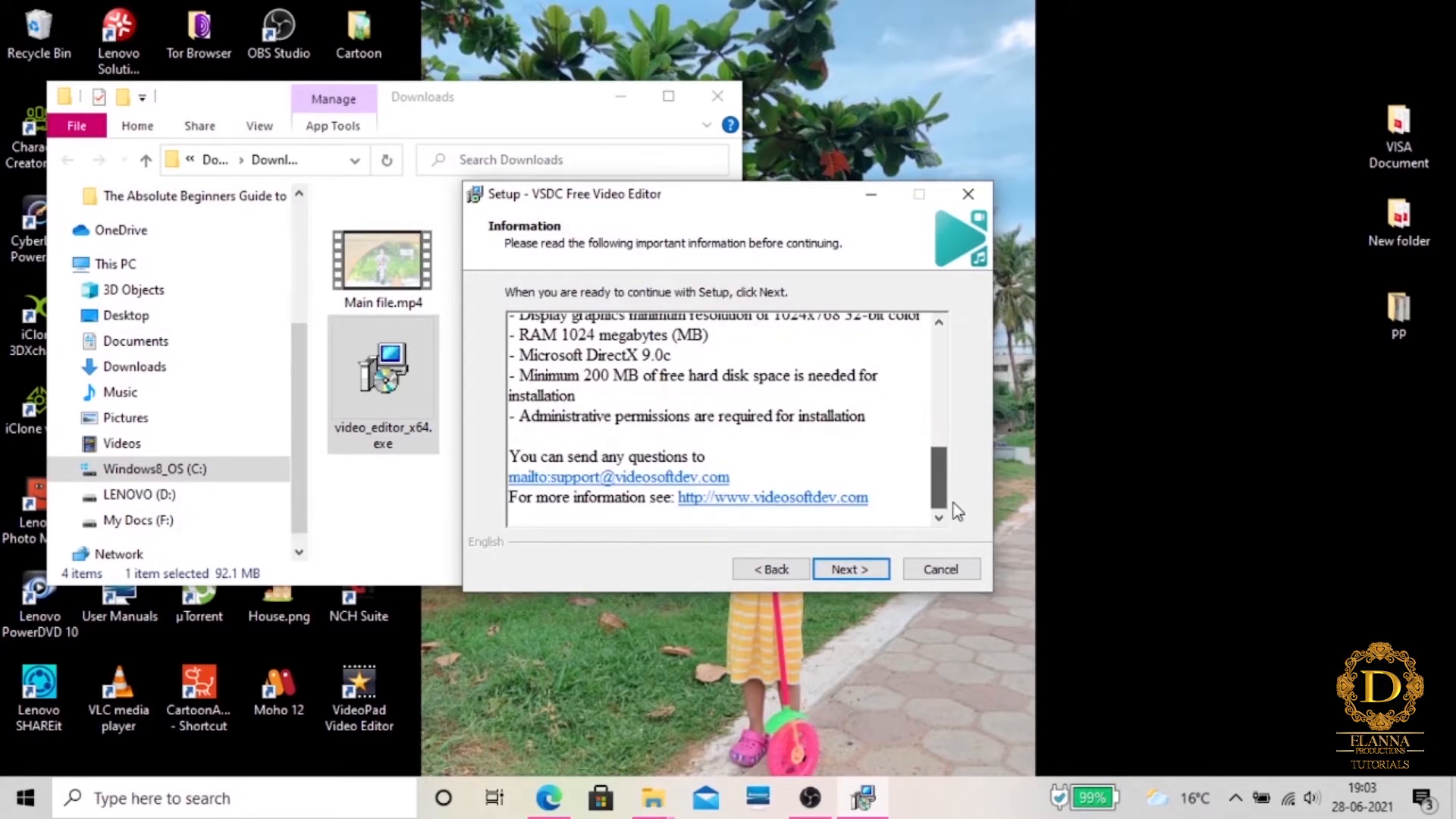
left_click(872, 578)
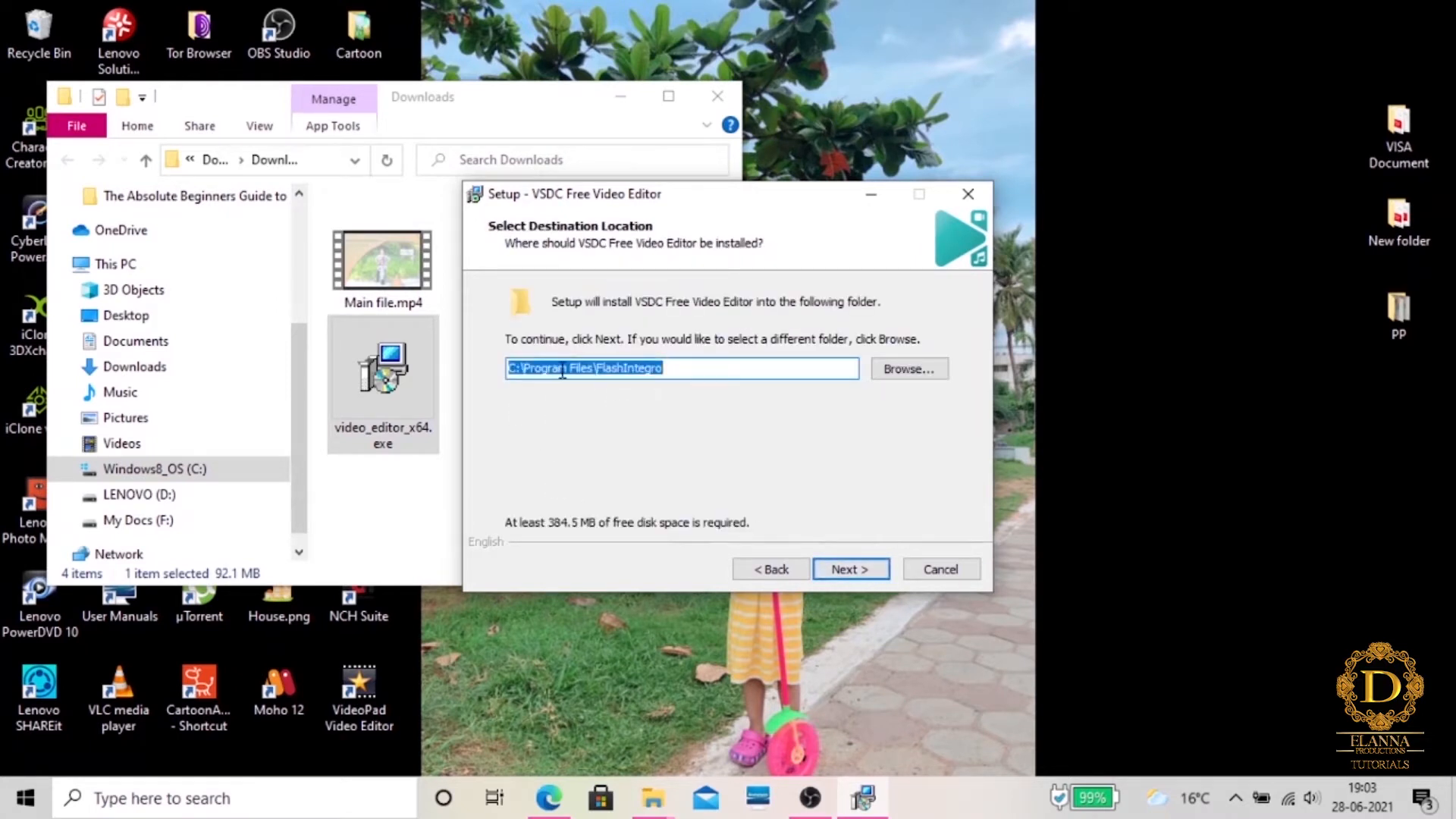
Install into C:\Program Files\FlashIntegro, keeping the FlashIntegro Start menu folder, the editor desktop icon and the project file association
left_click(858, 570)
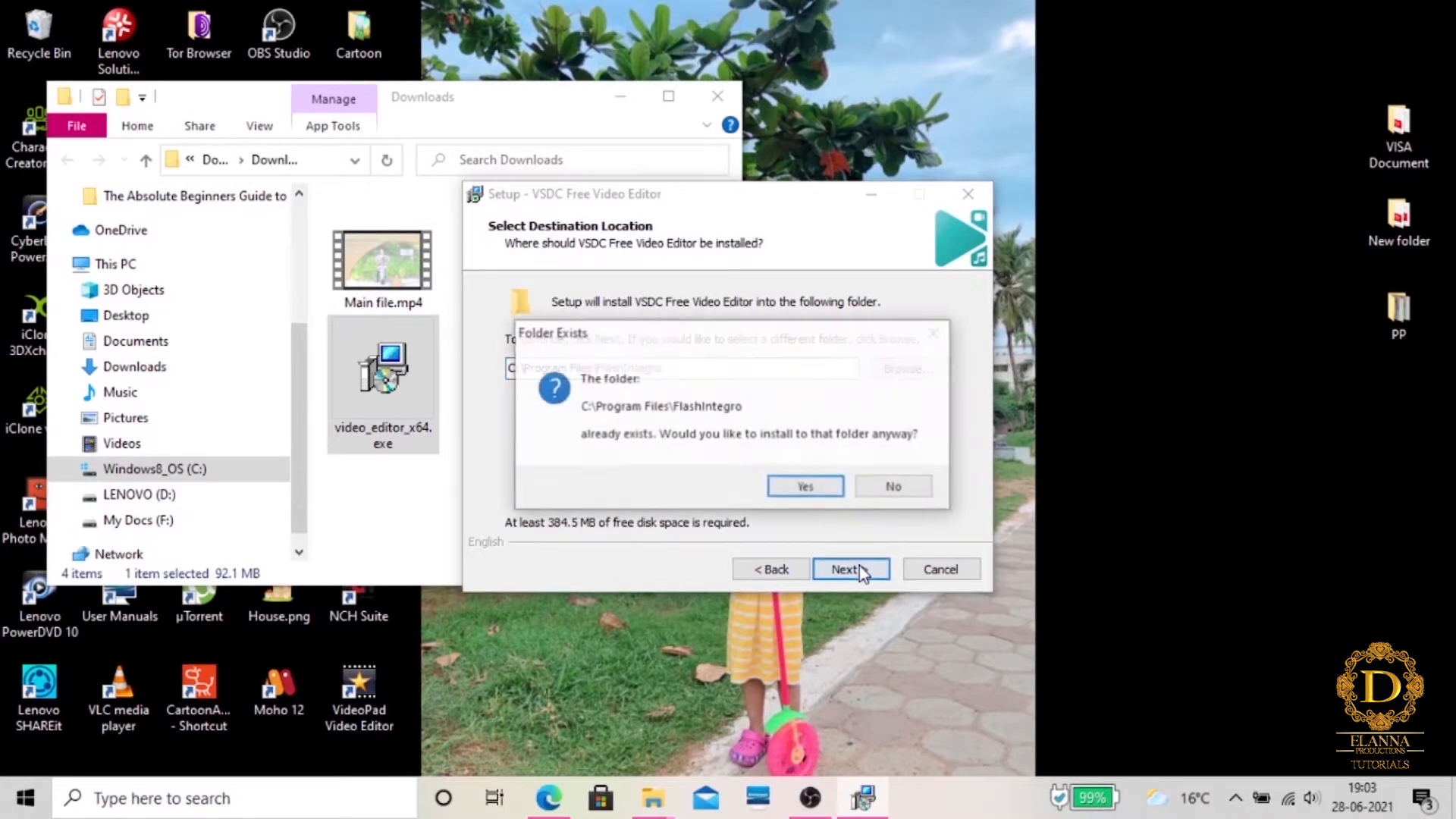
left_click(821, 485)
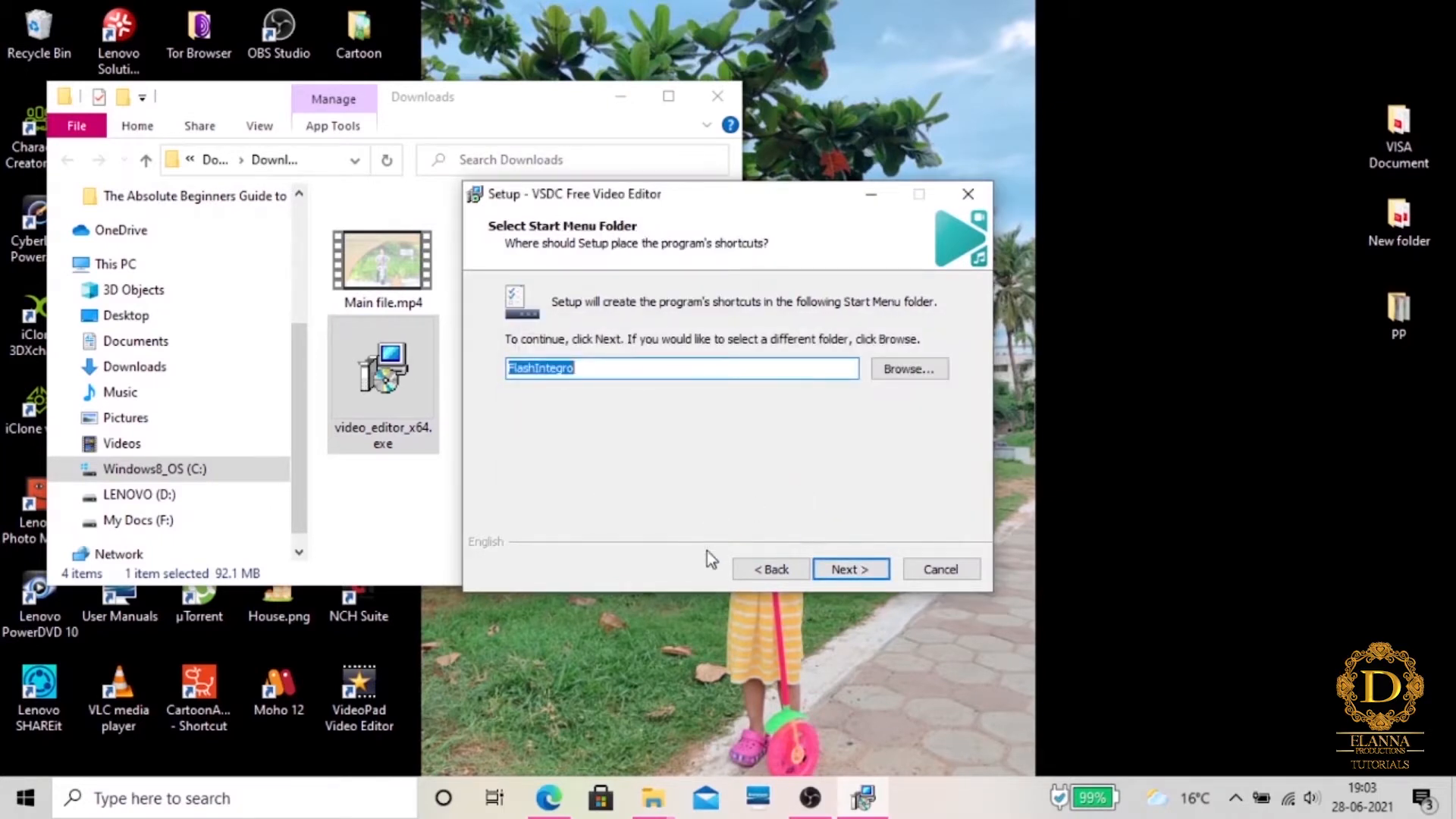
left_click(861, 577)
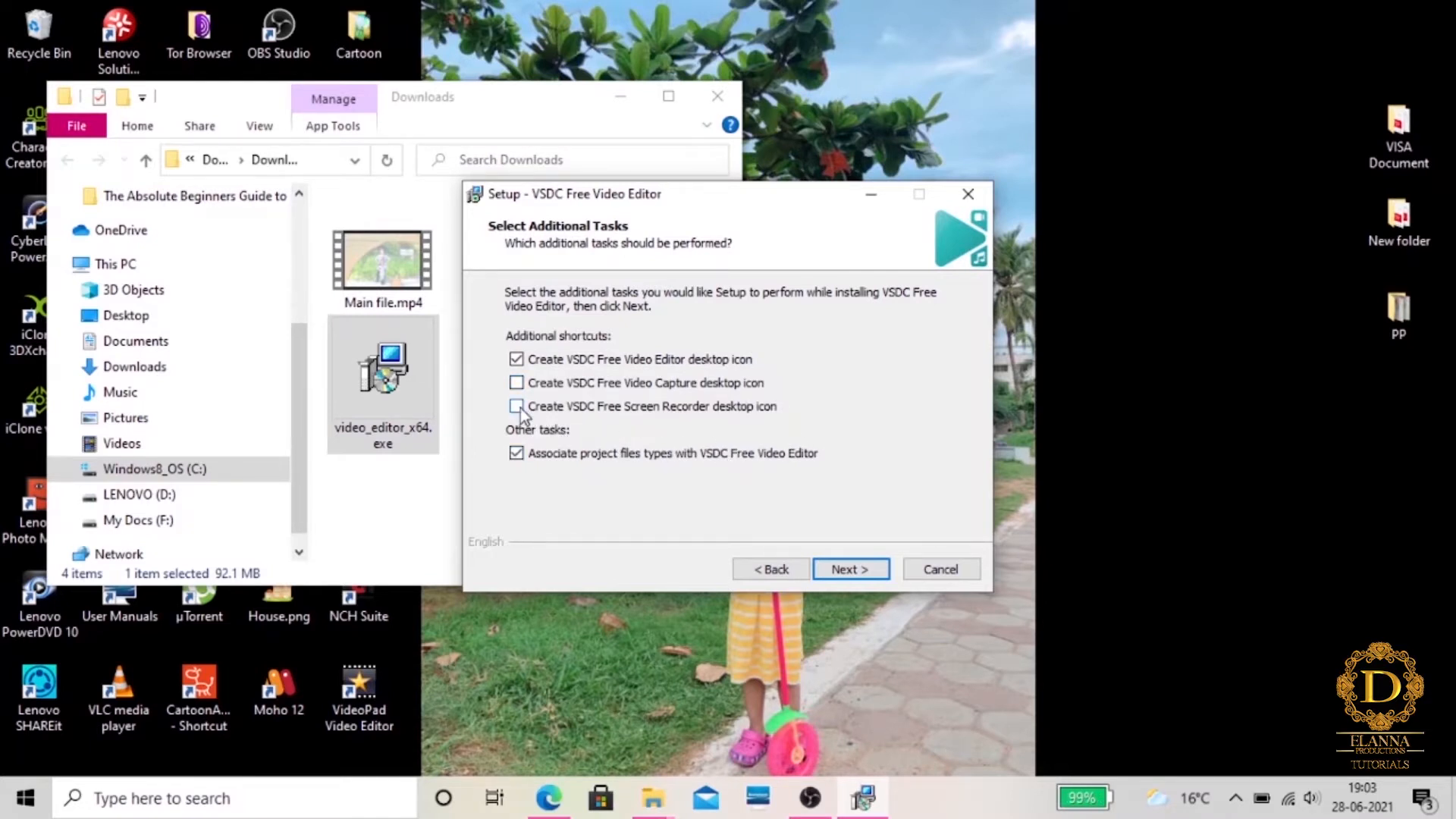
left_click(868, 574)
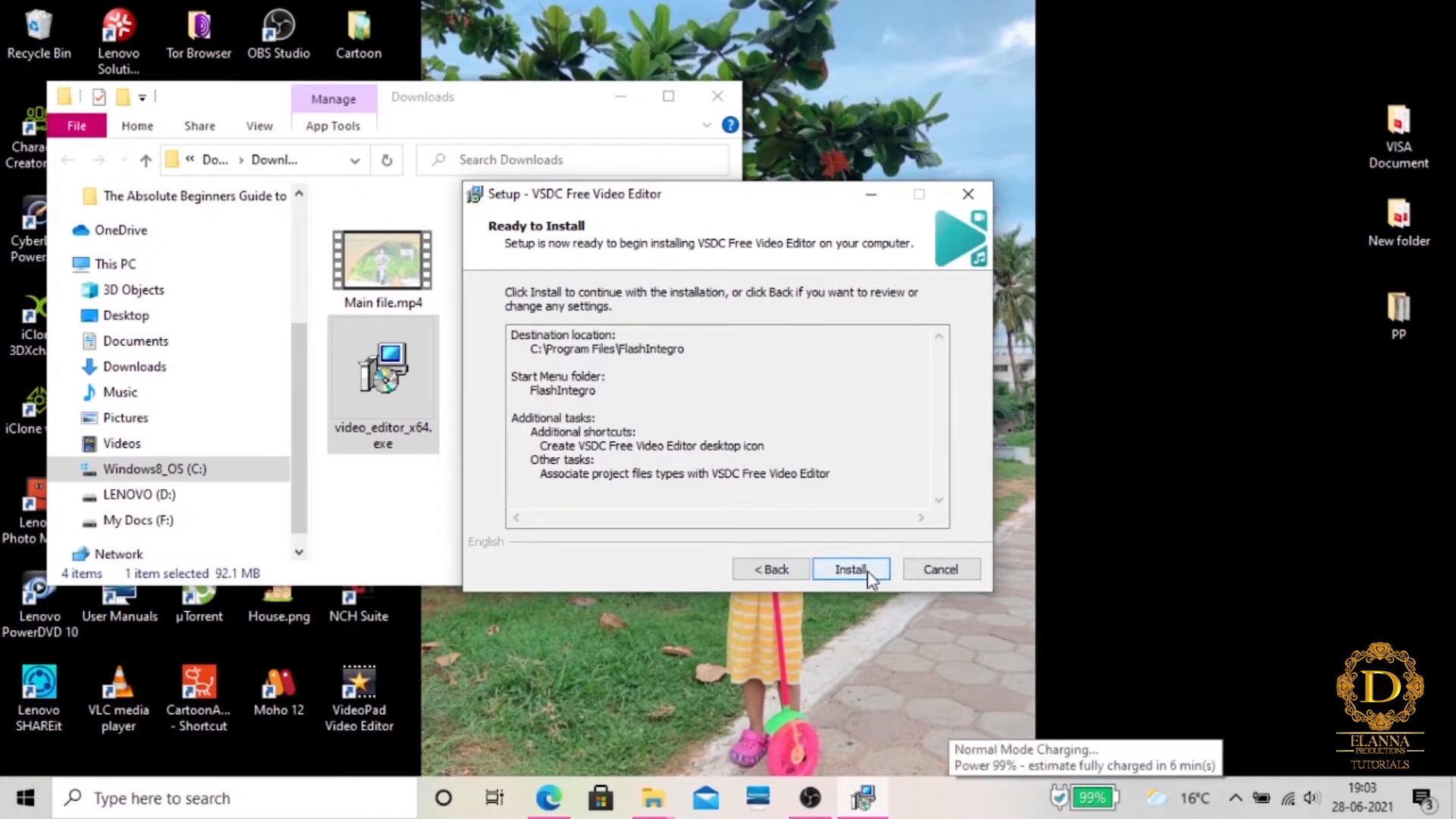
left_click(850, 569)
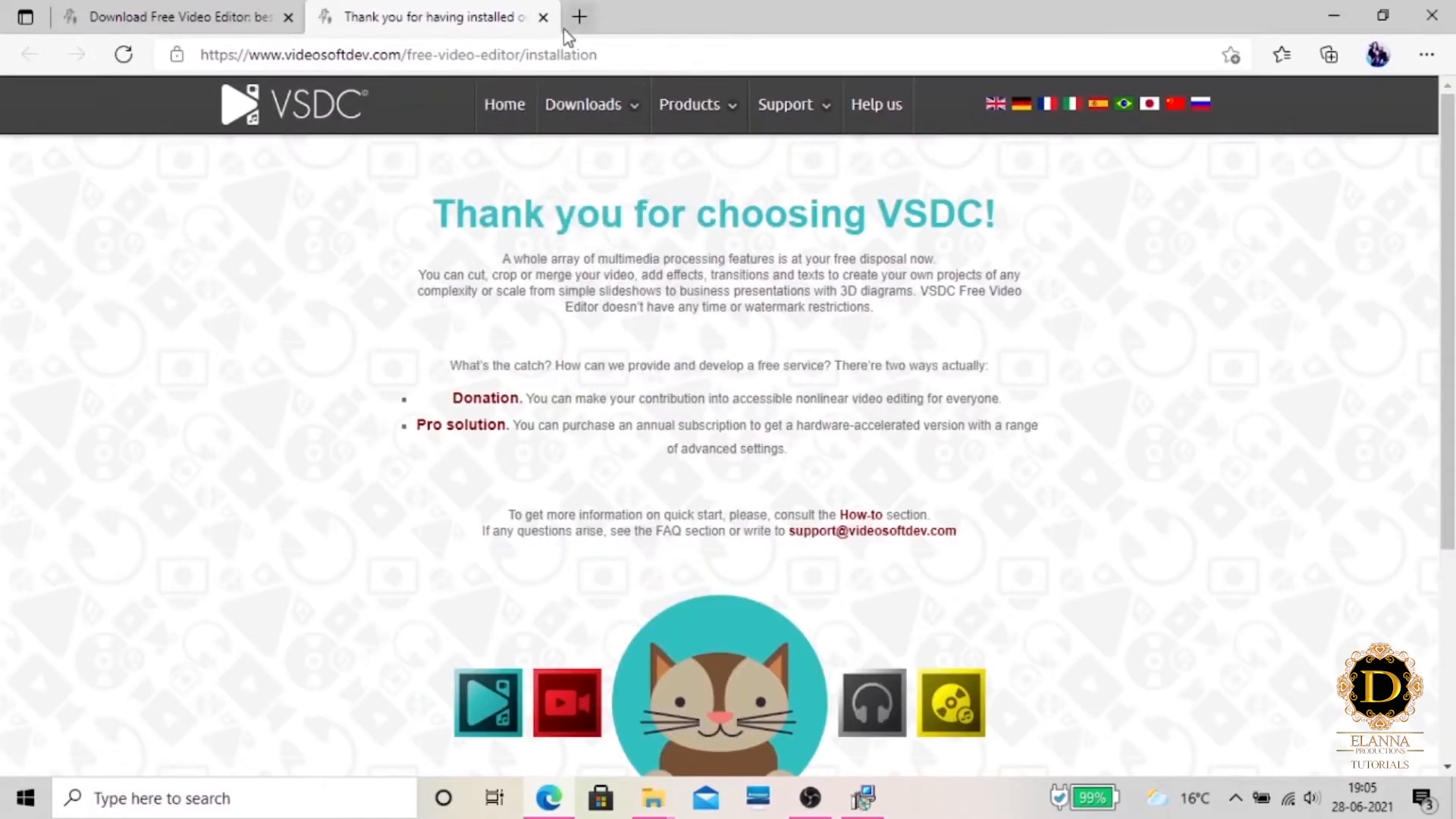
Finish setup with the editor launched, dismiss its upgrade offer and updater, and maximize the editor window
left_click(1333, 15)
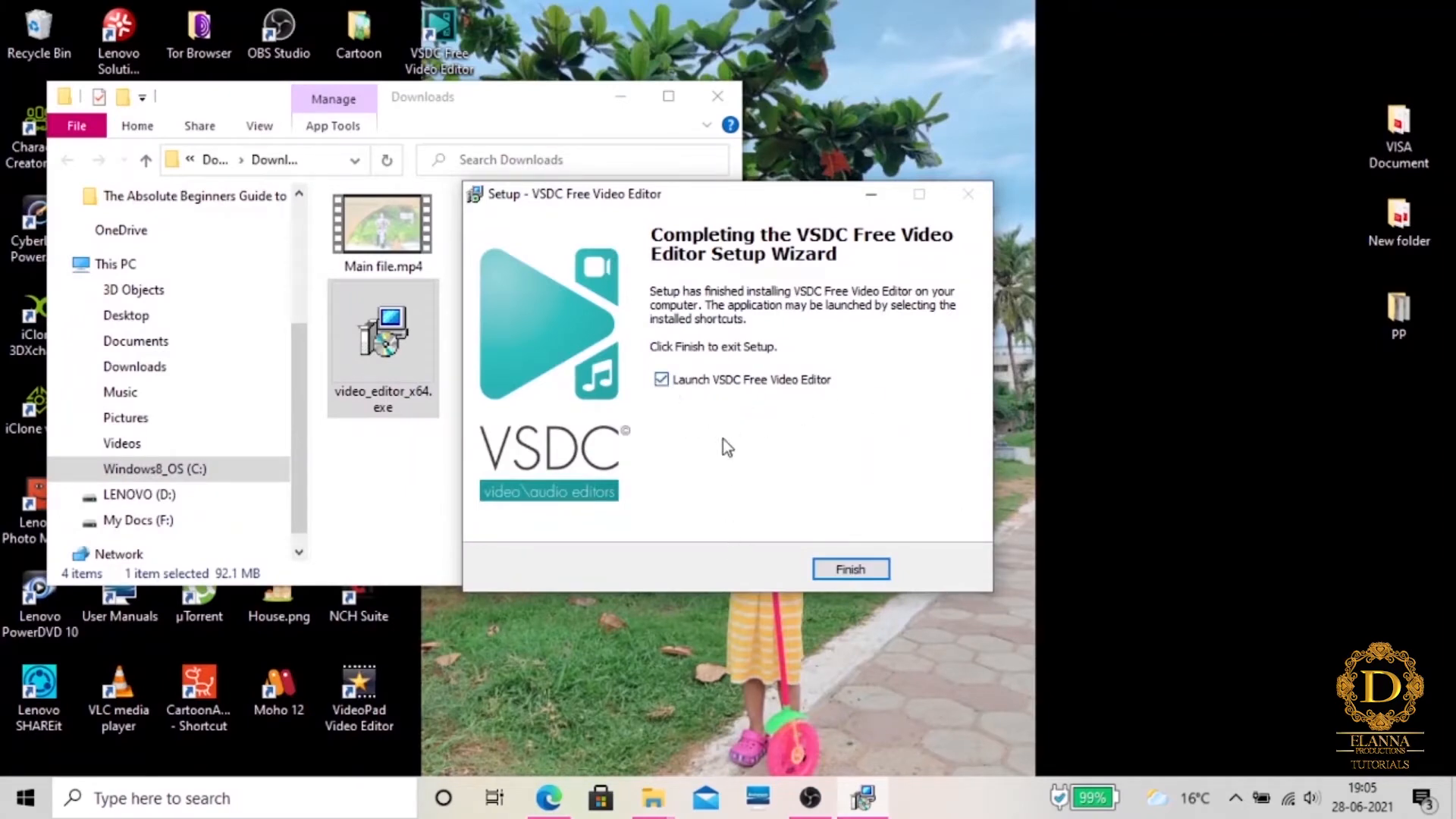
left_click(850, 569)
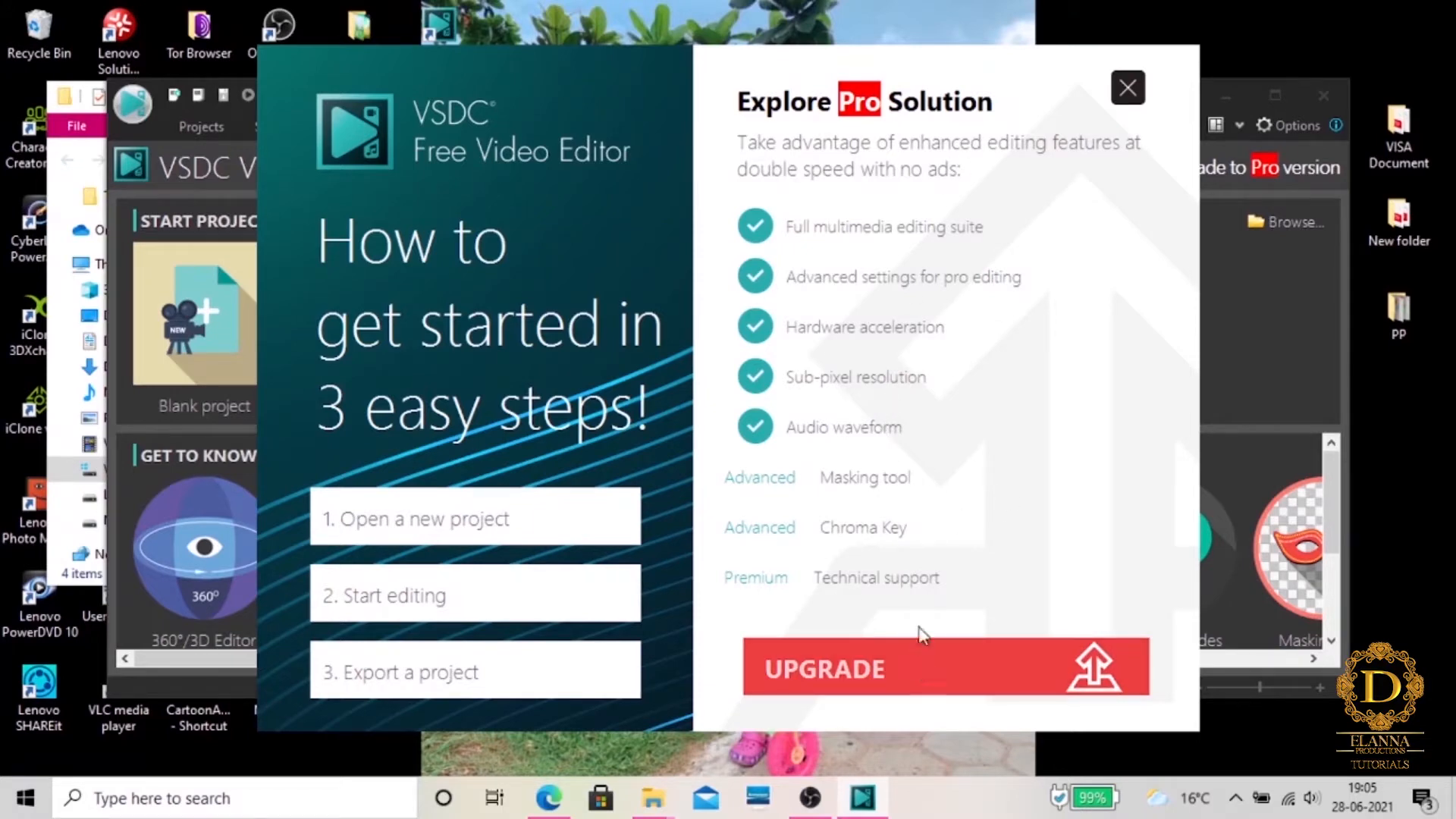
left_click(1127, 89)
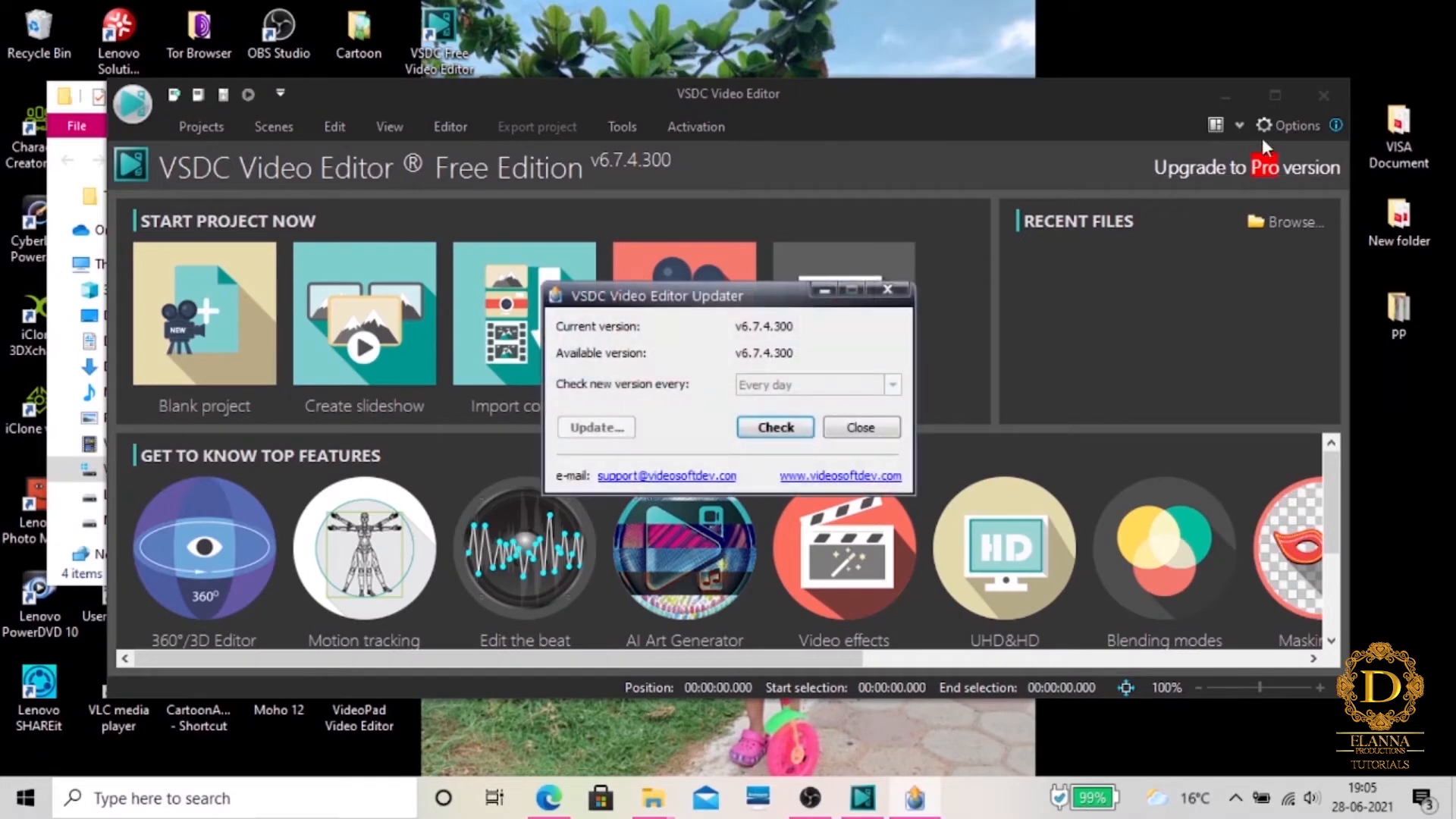
left_click(847, 424)
left_click(1274, 95)
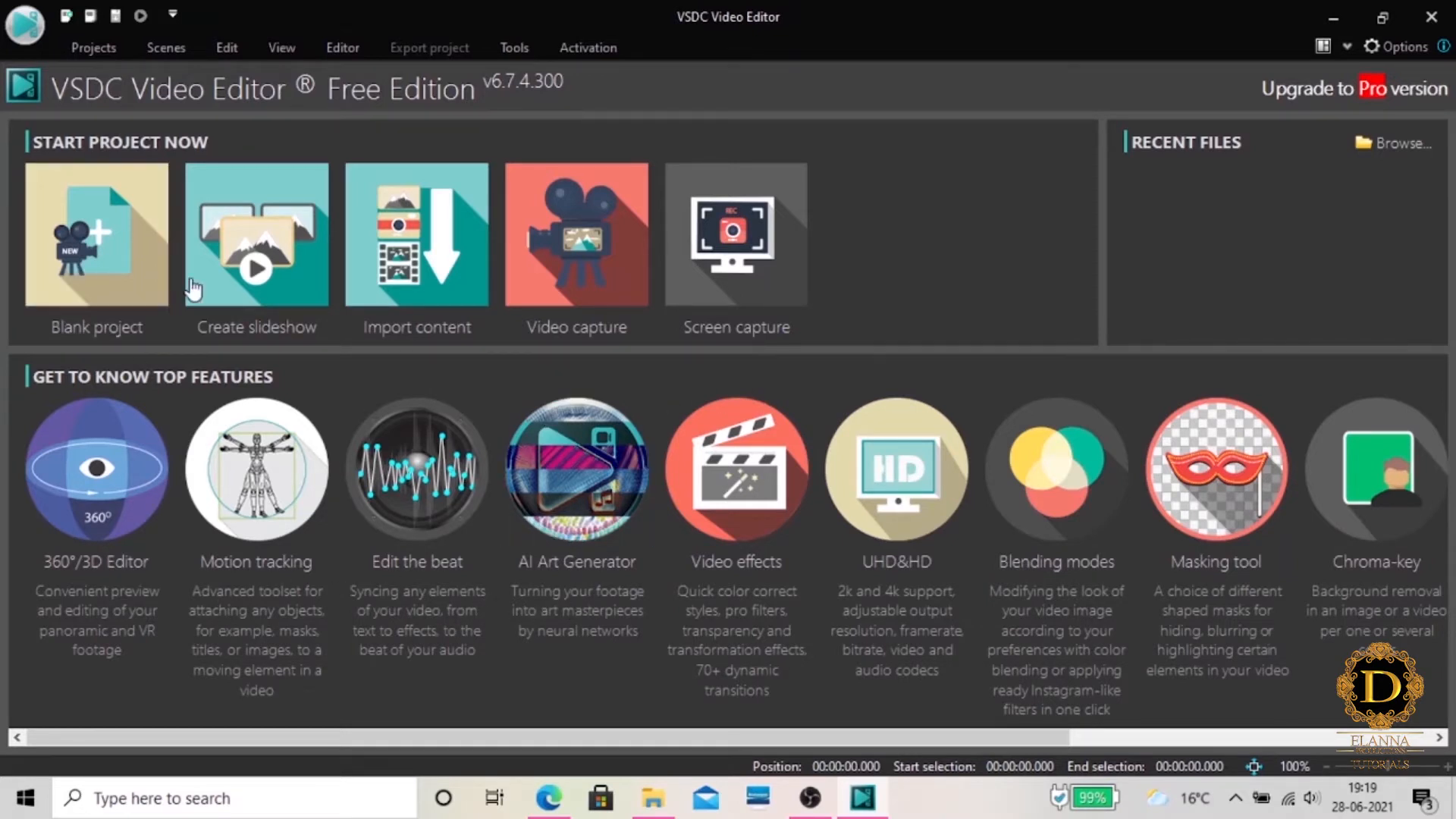
Start a new project of the Blank project type and enter a first name as the project title
left_click(111, 258)
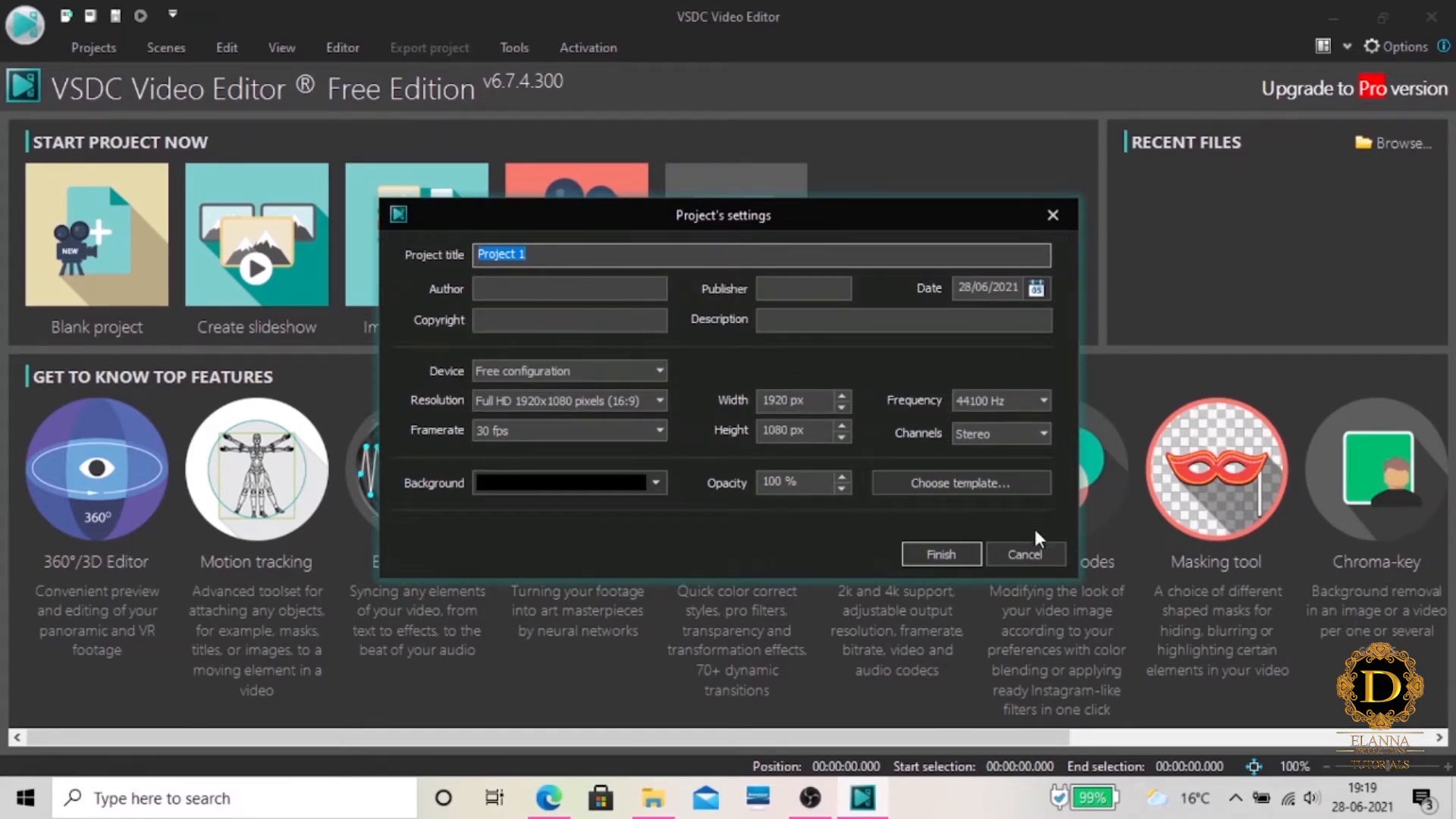
left_click(1040, 558)
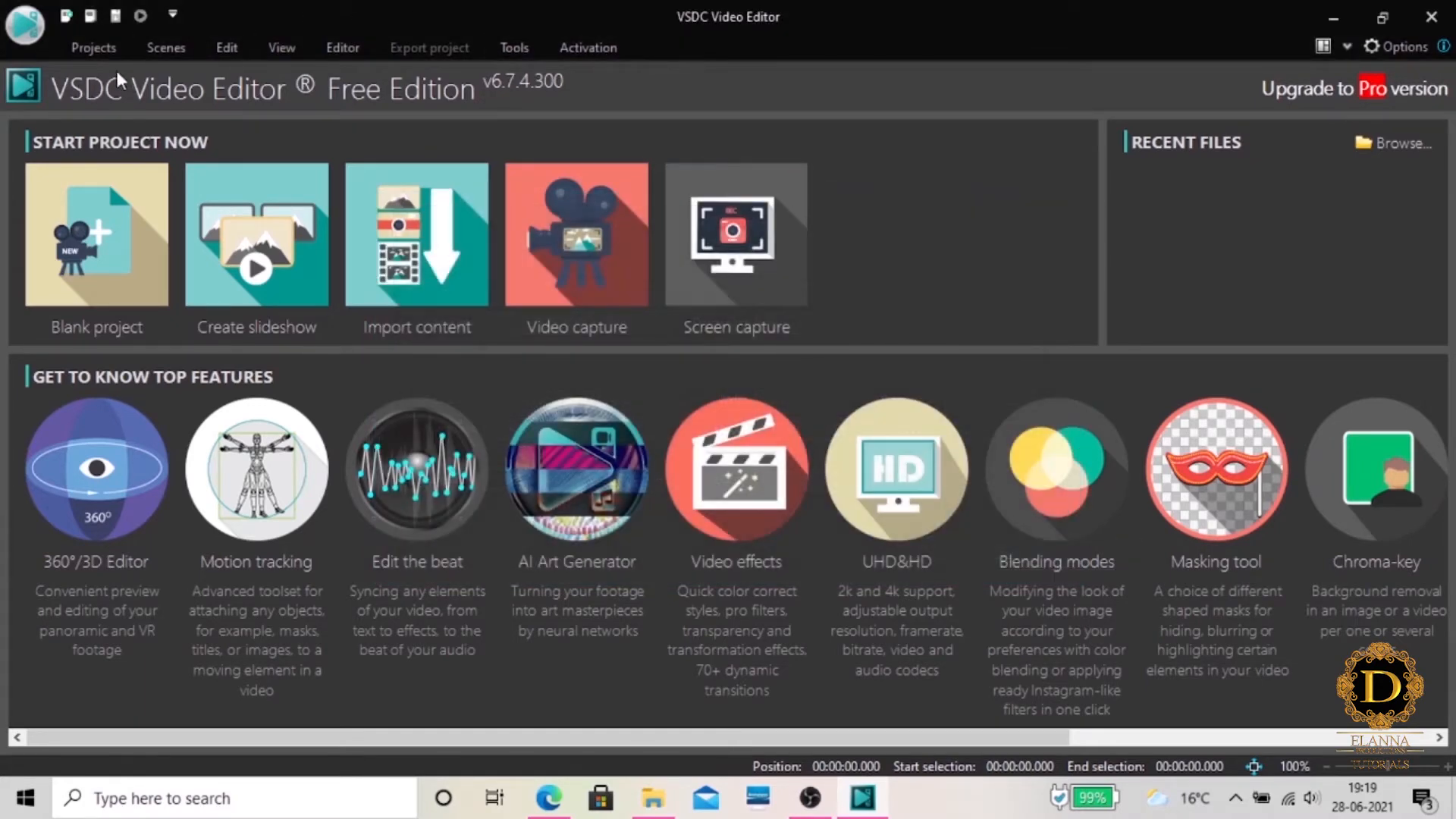
left_click(92, 52)
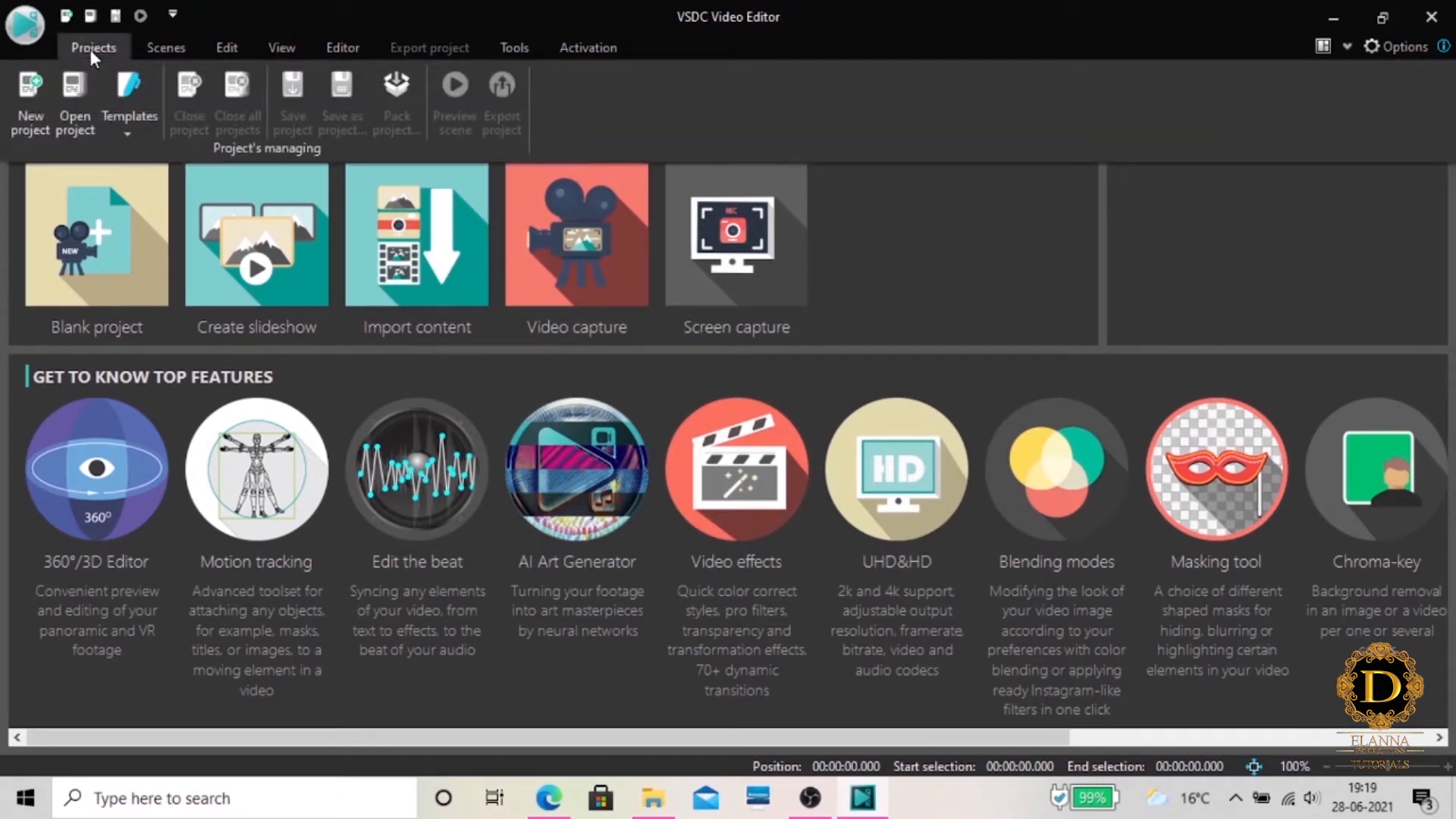
left_click(28, 125)
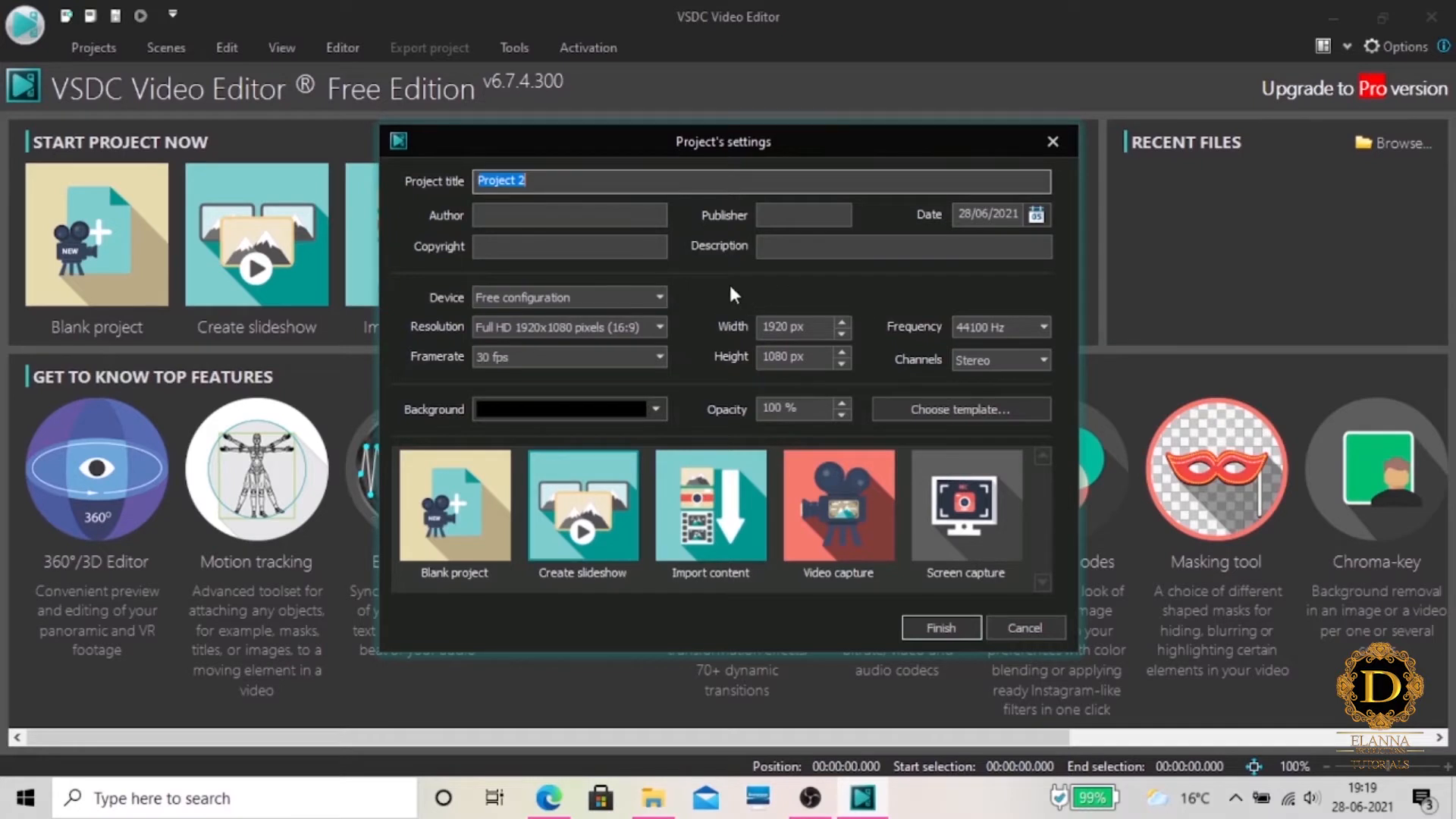
left_click(459, 547)
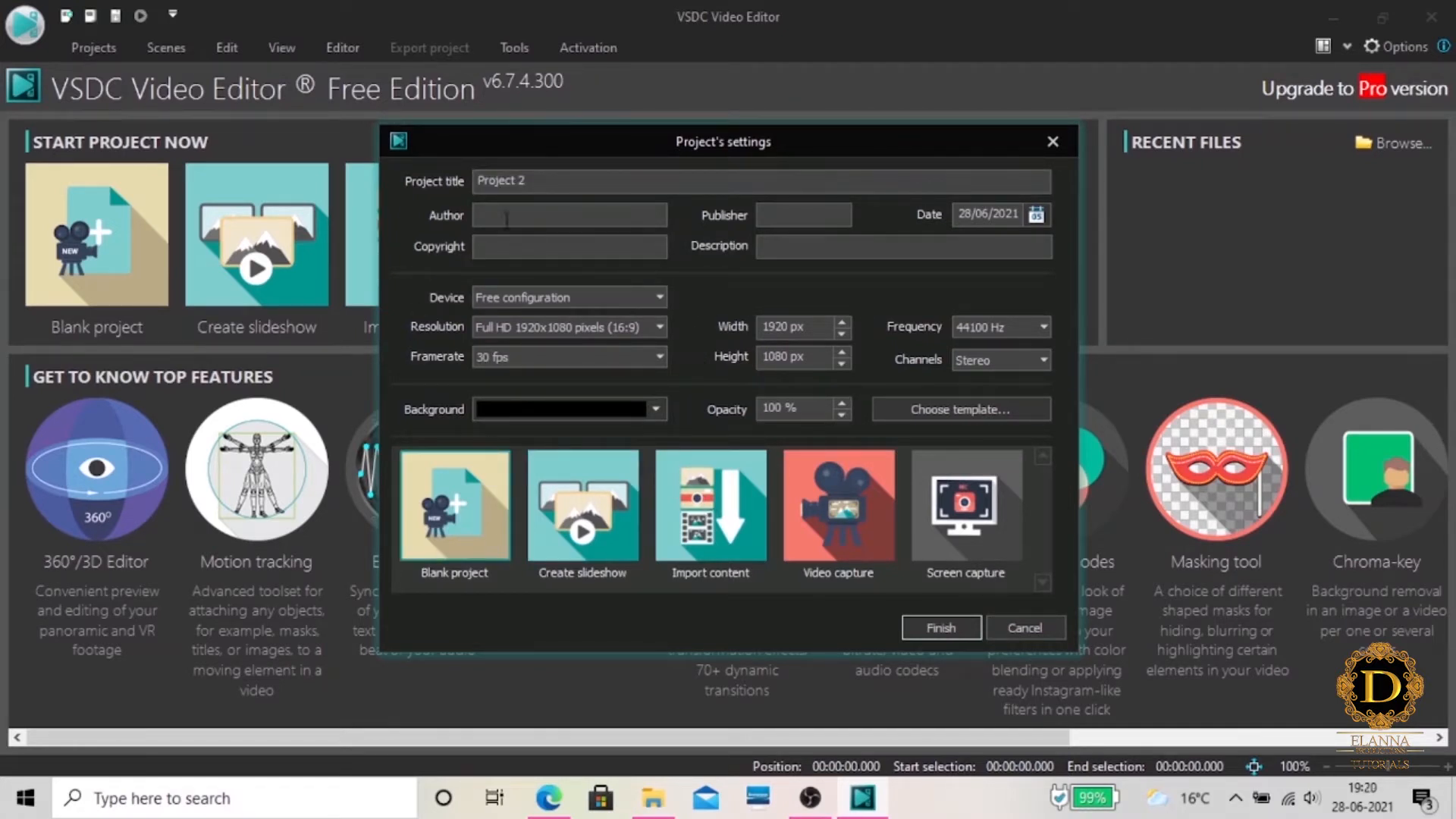
left_click_drag(537, 180, 399, 188)
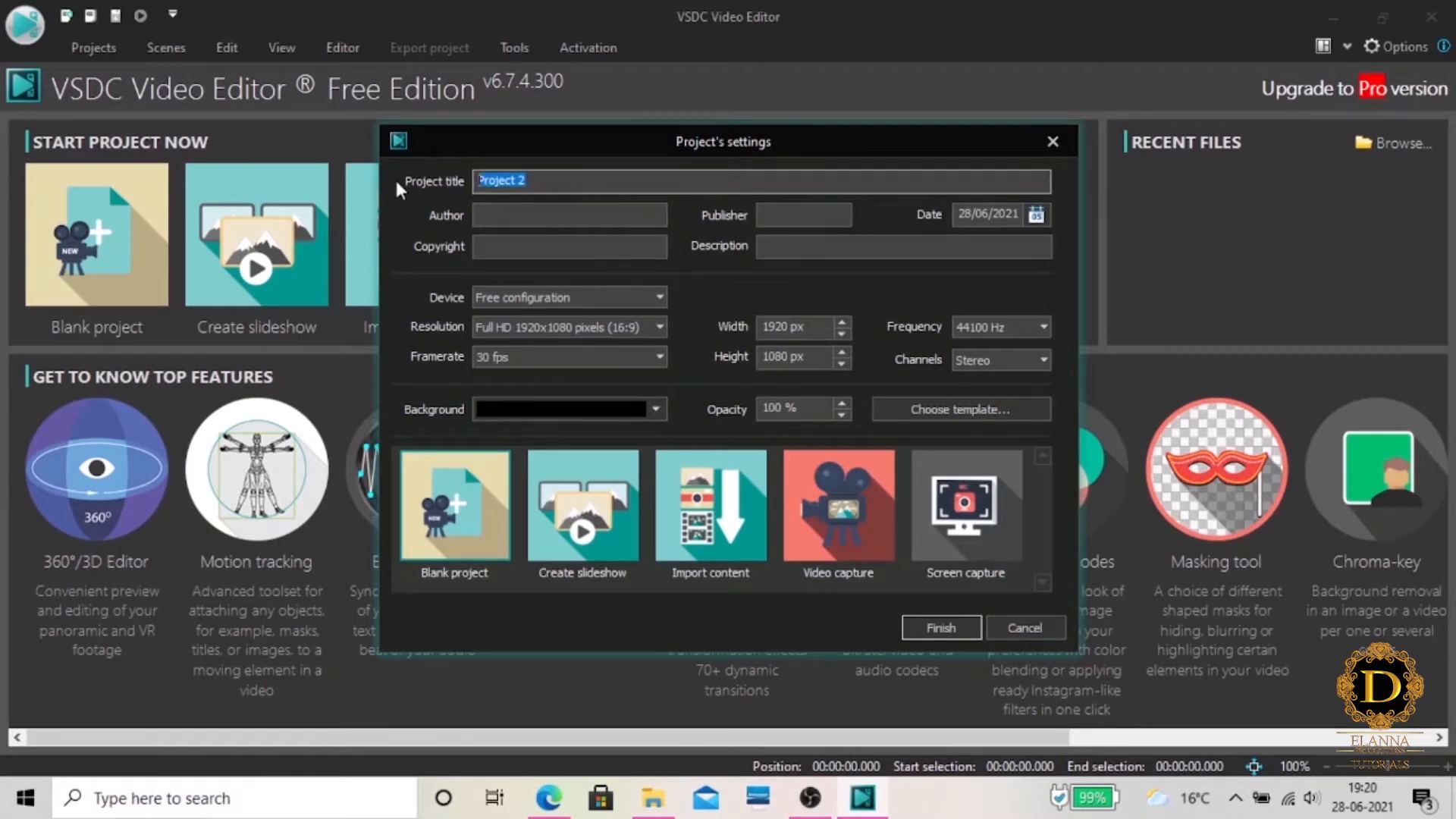
type("Elsie")
Keep the device on Free configuration and choose the Full HD 1920x1080 pixels (16:9) resolution for the project
left_click(656, 304)
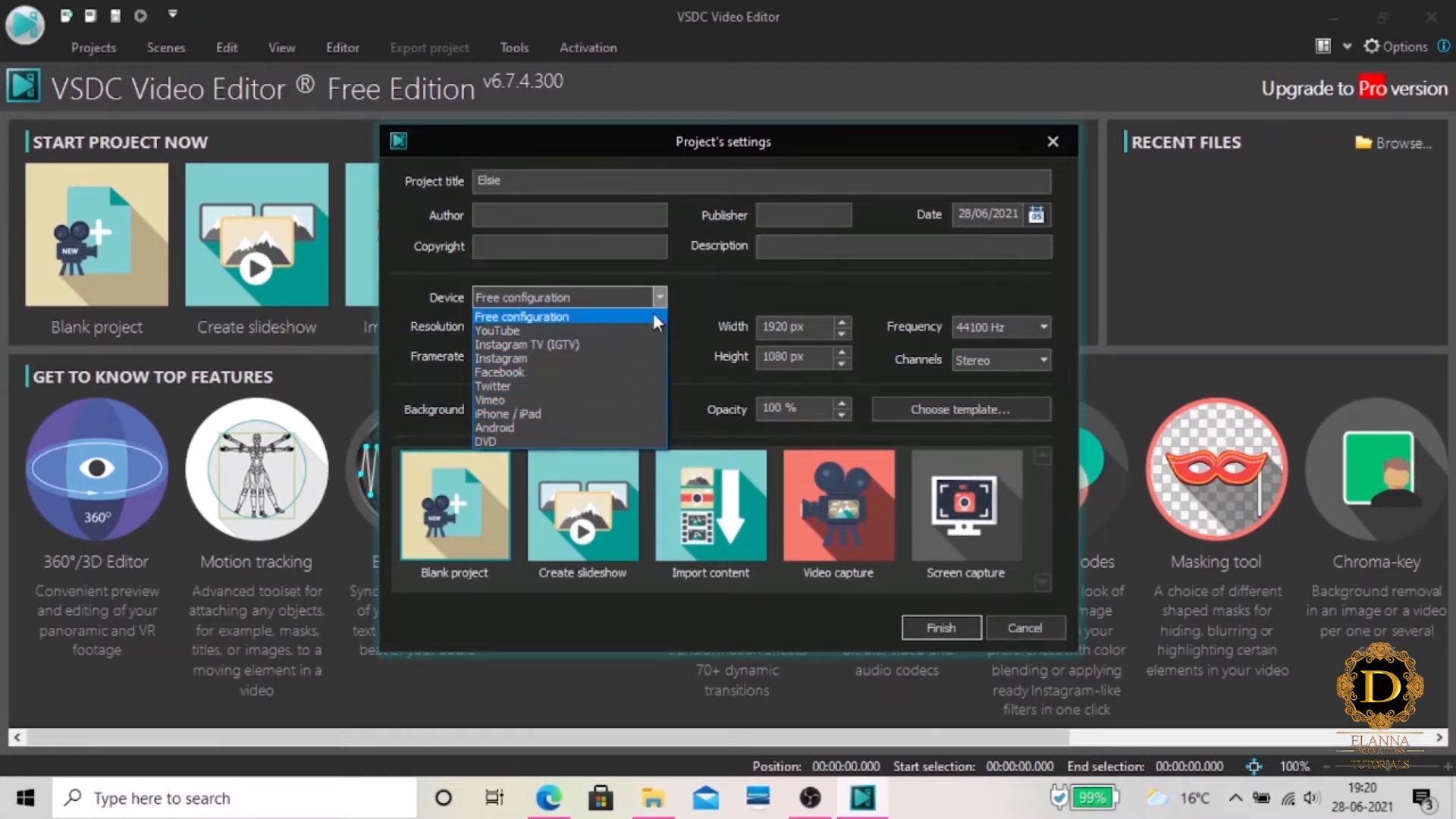
left_click(740, 291)
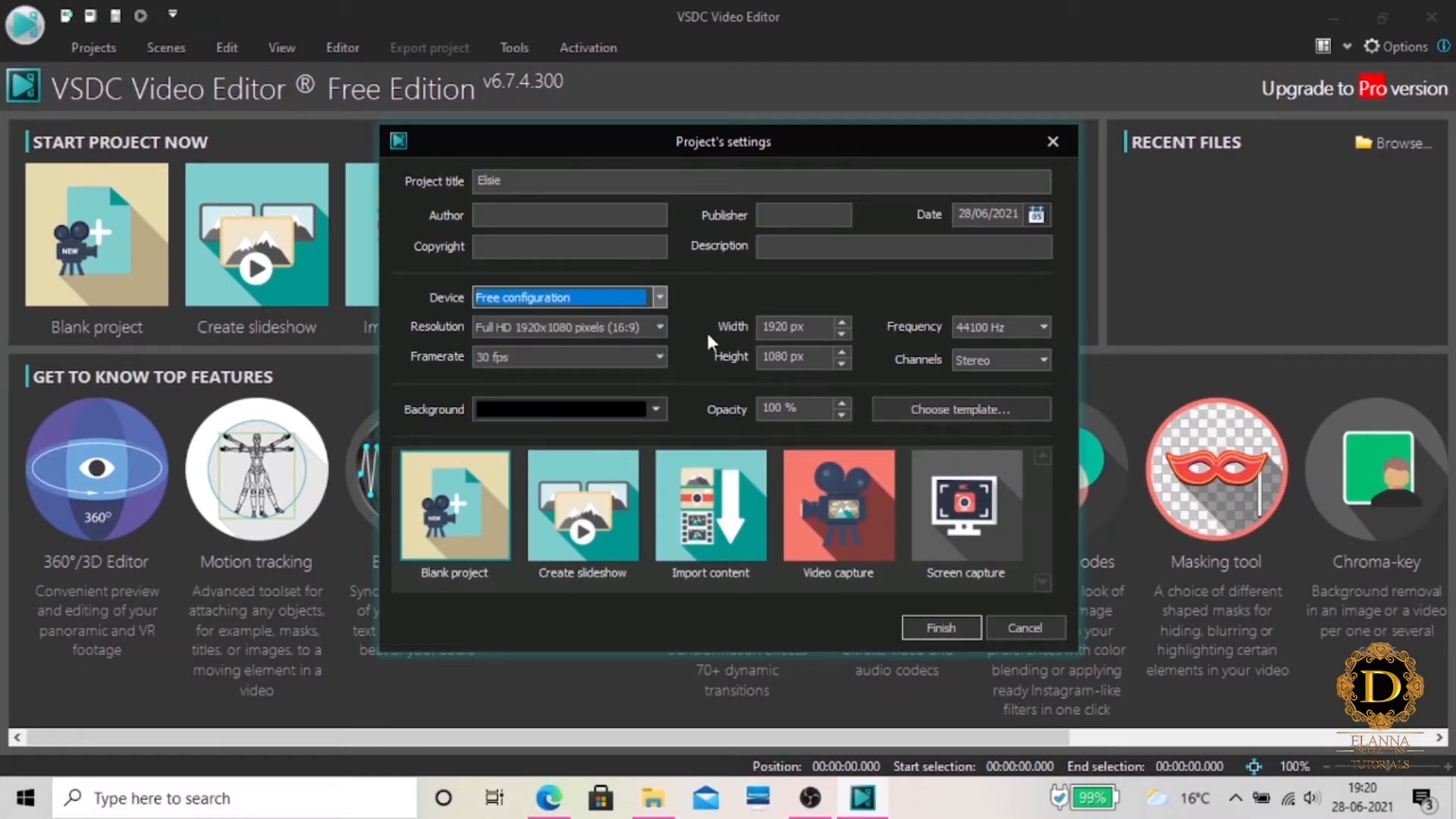
left_click(660, 326)
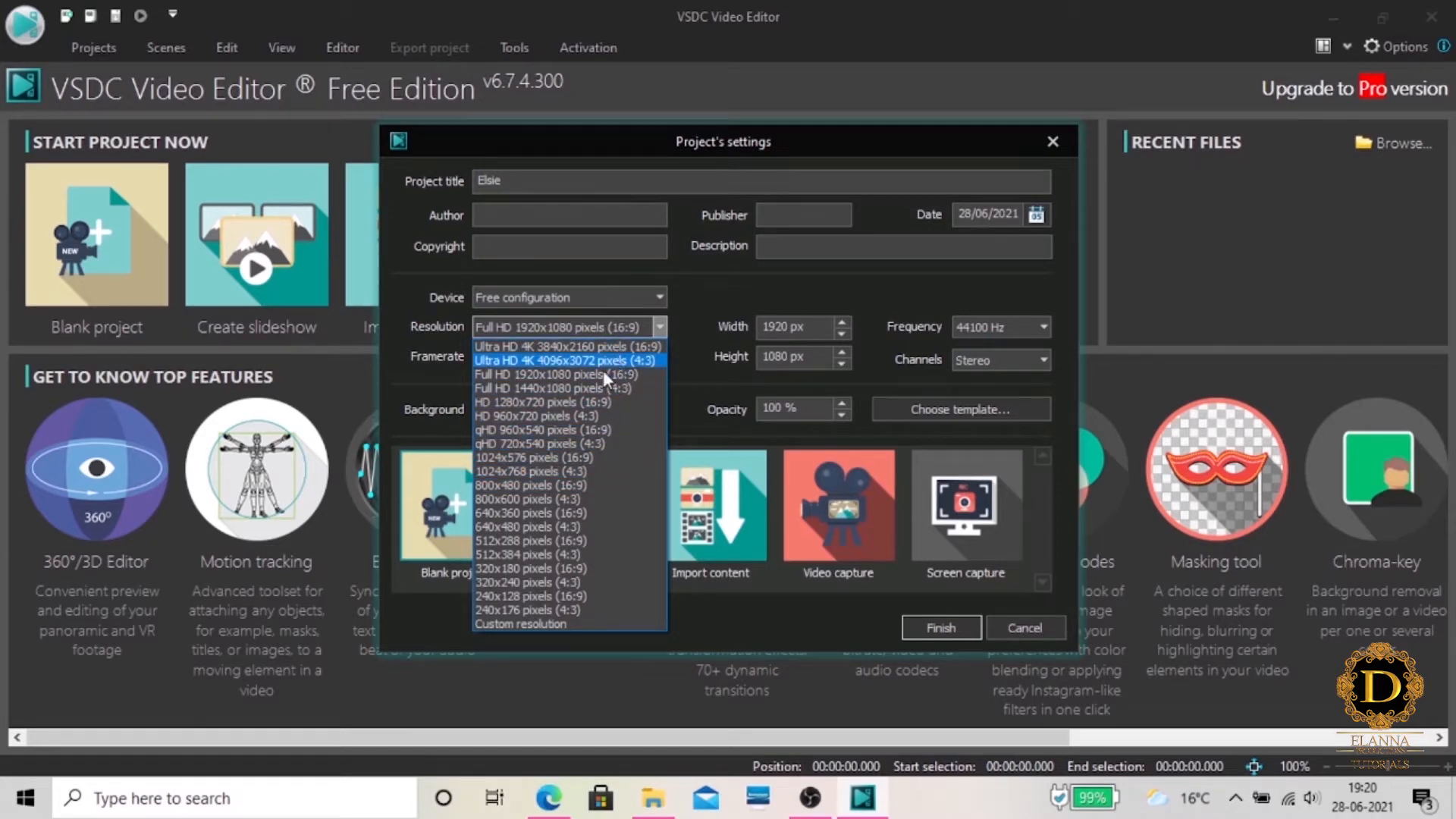
left_click(575, 375)
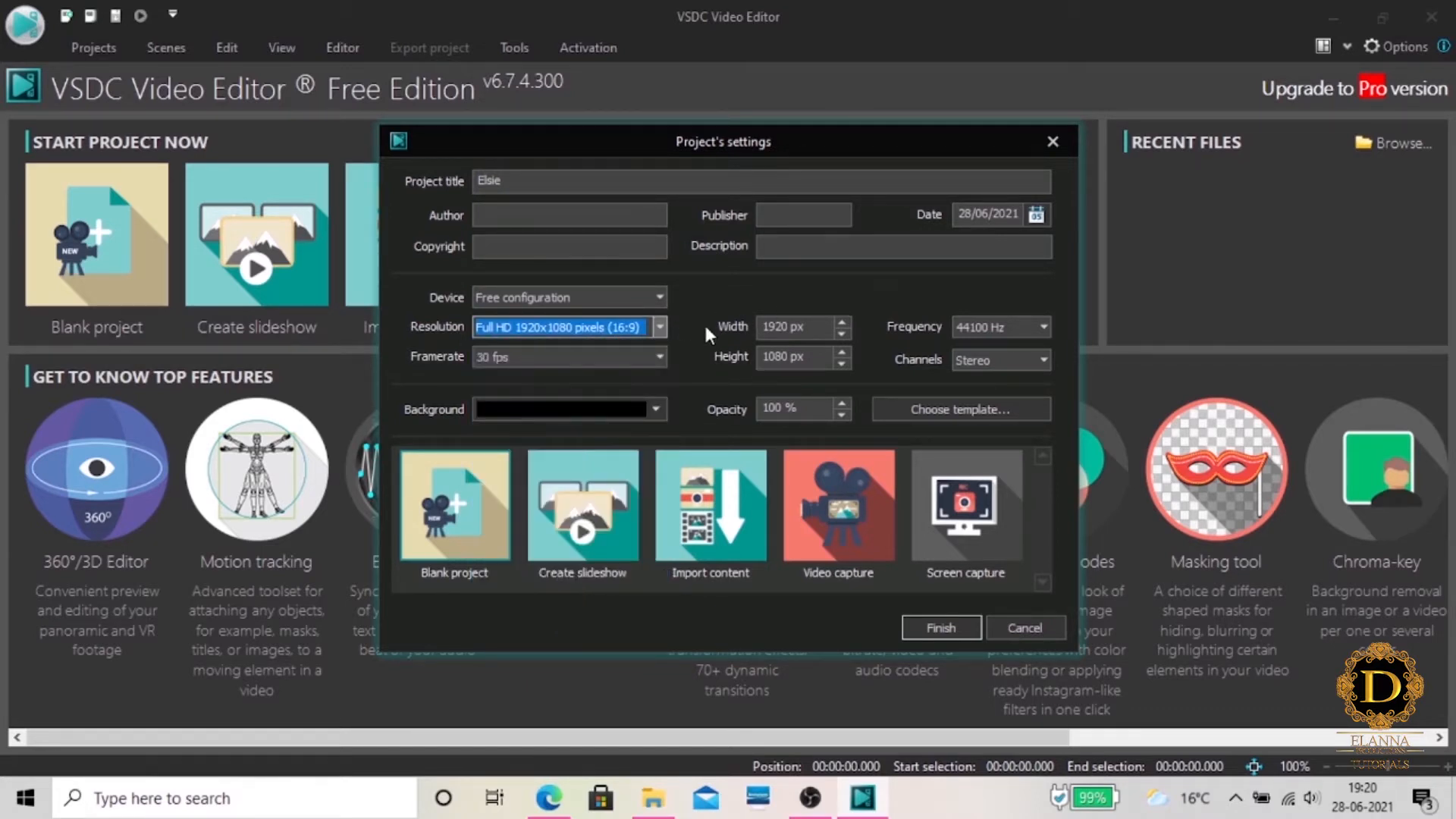
Choose a framerate of 30 fps and Stereo audio channels in the project settings
left_click(659, 356)
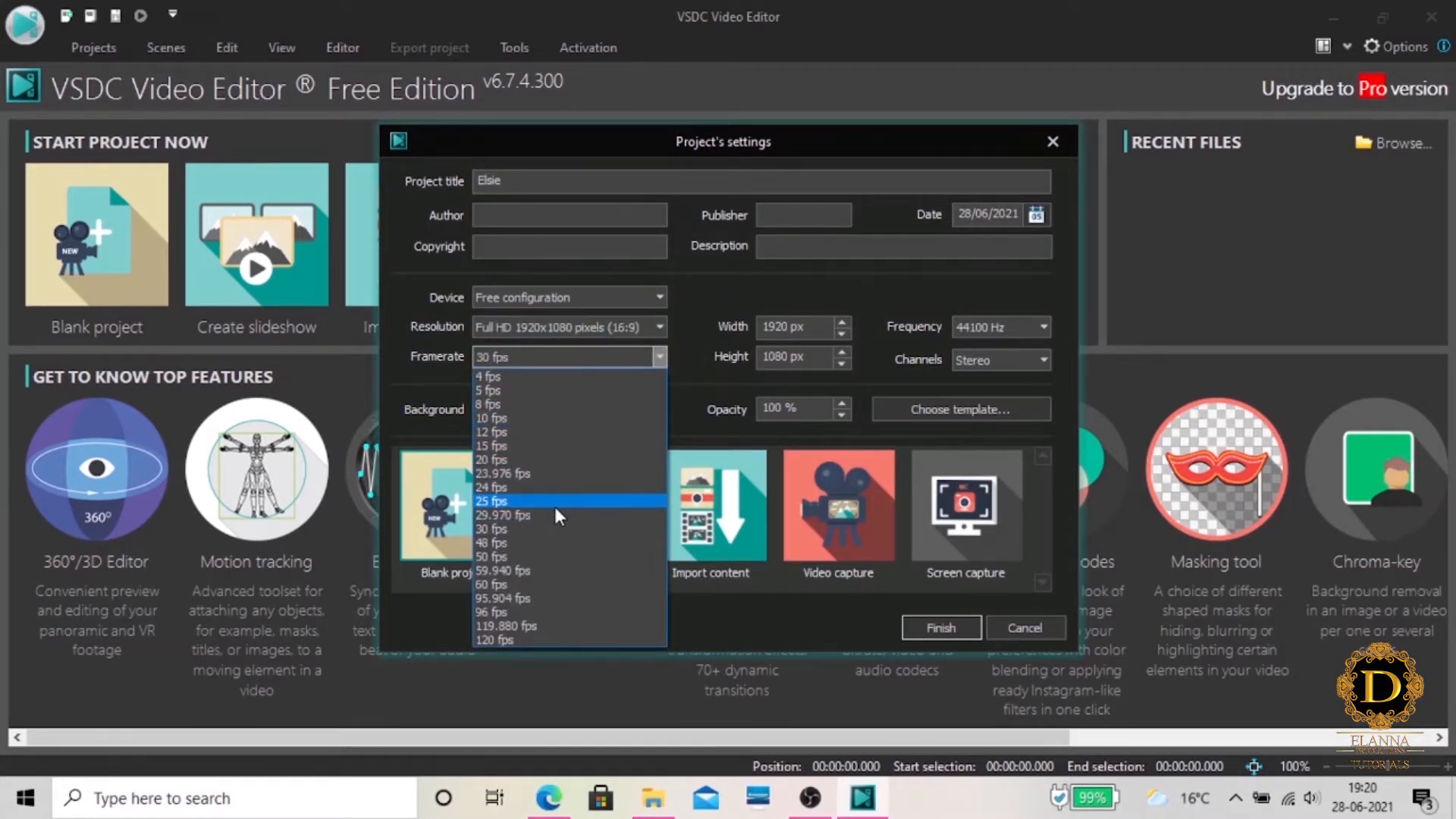
left_click(504, 528)
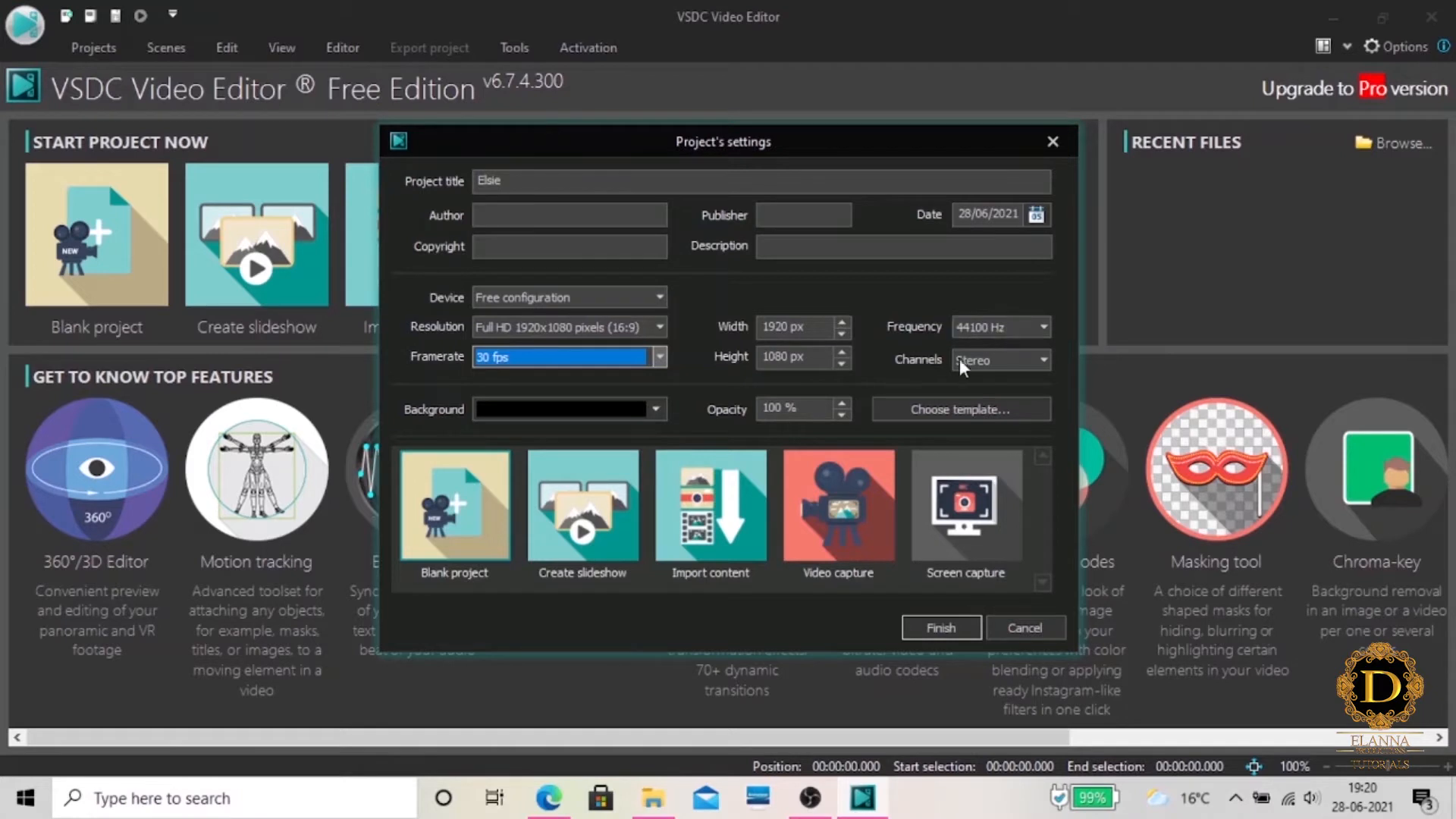
left_click(1046, 361)
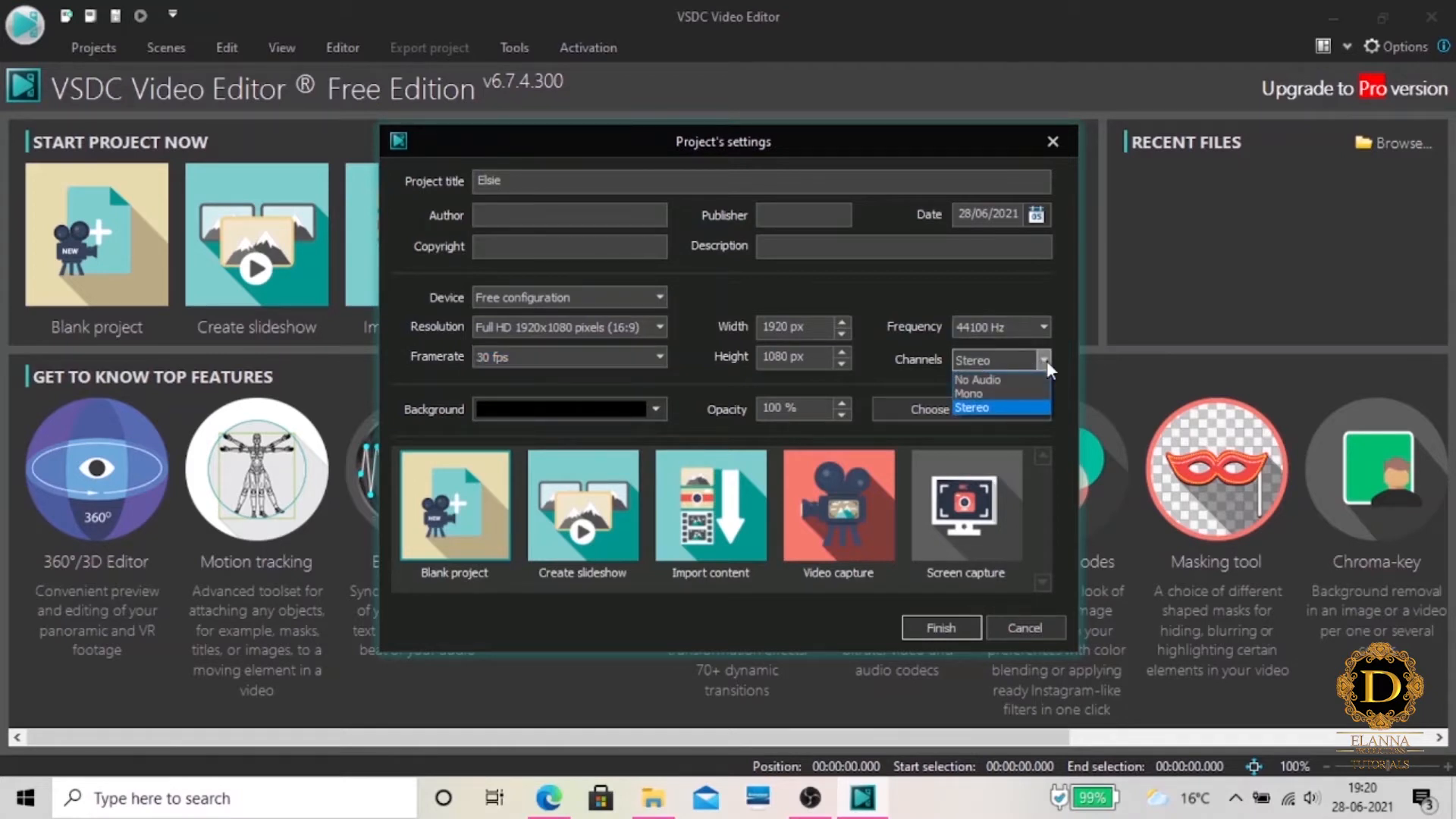
left_click(993, 405)
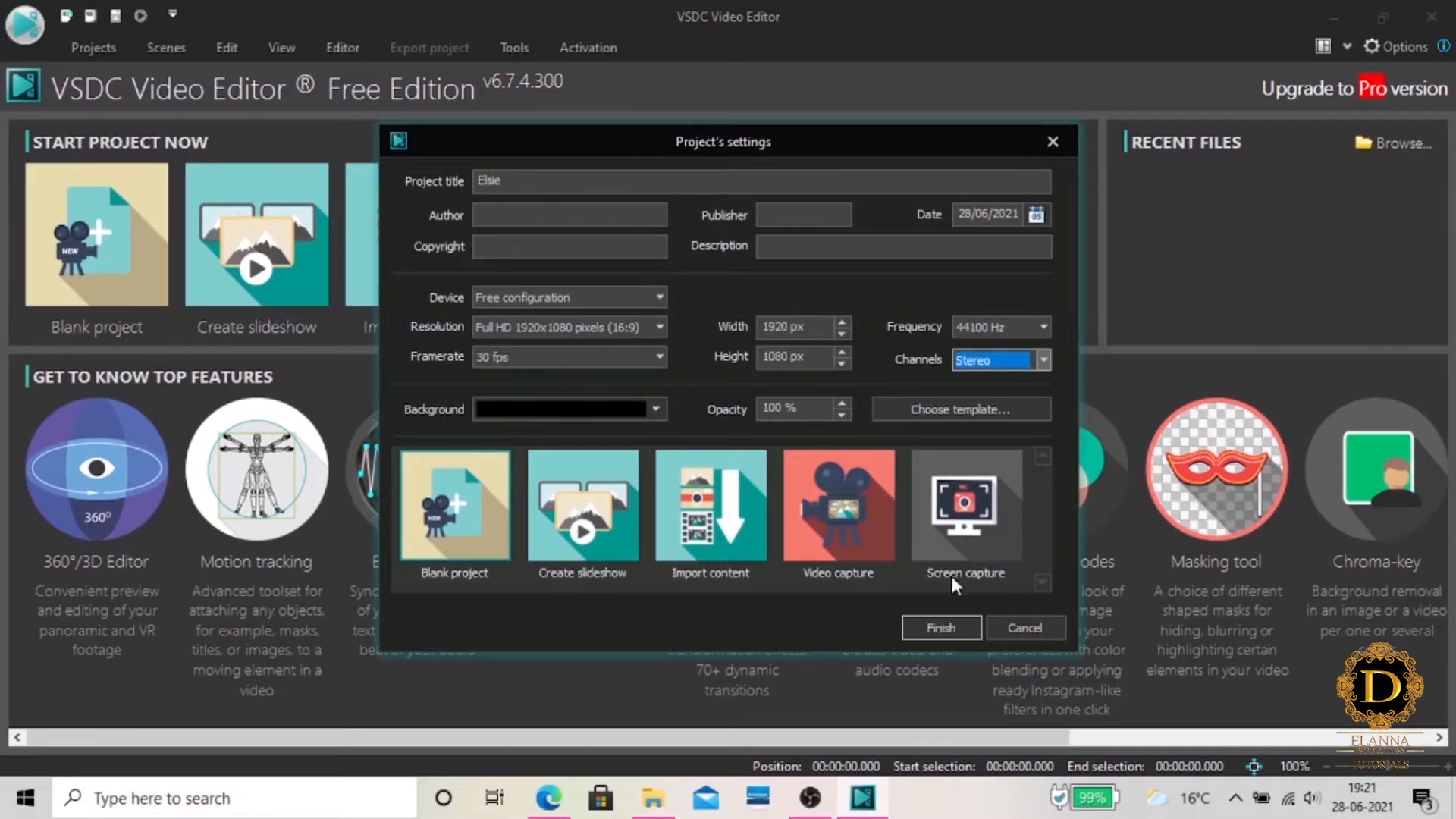
Create the new blank project with the chosen settings
left_click(954, 632)
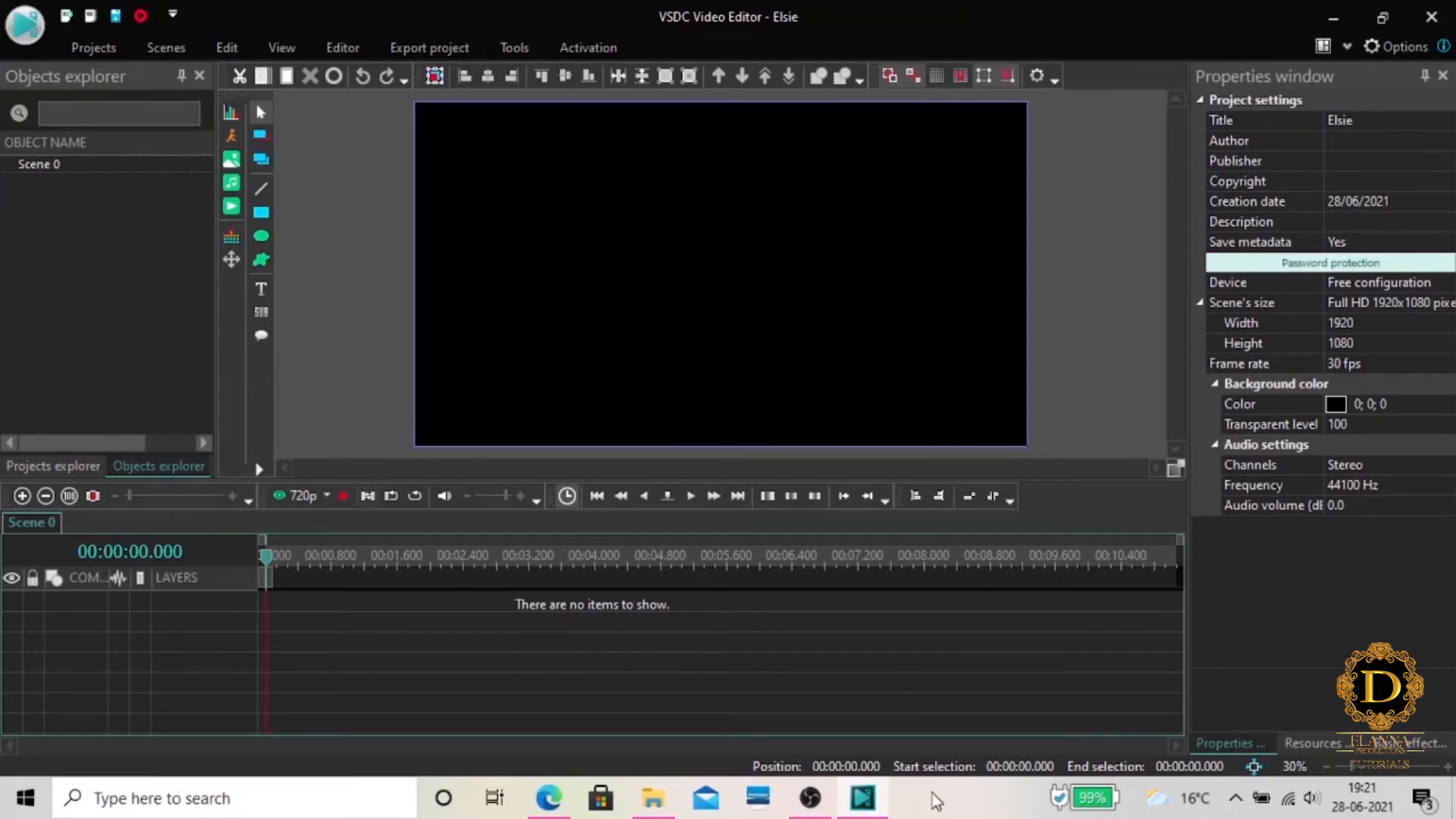
Add Video 1.mp4 and Video 2.mp4 from the Downloads folder in File Explorer to a single timeline layer
left_click(654, 797)
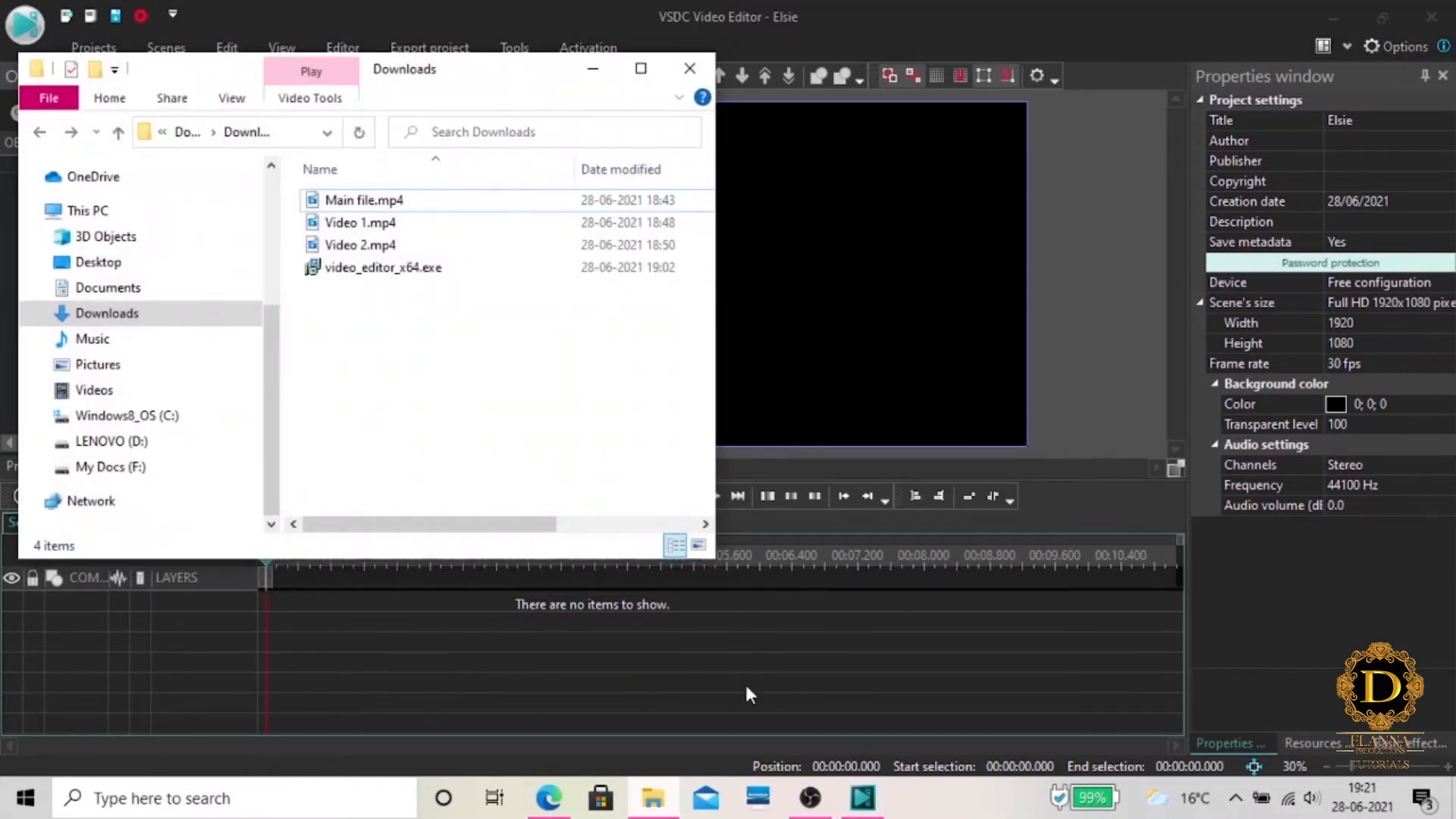
left_click(362, 226)
left_click(362, 246, "shift")
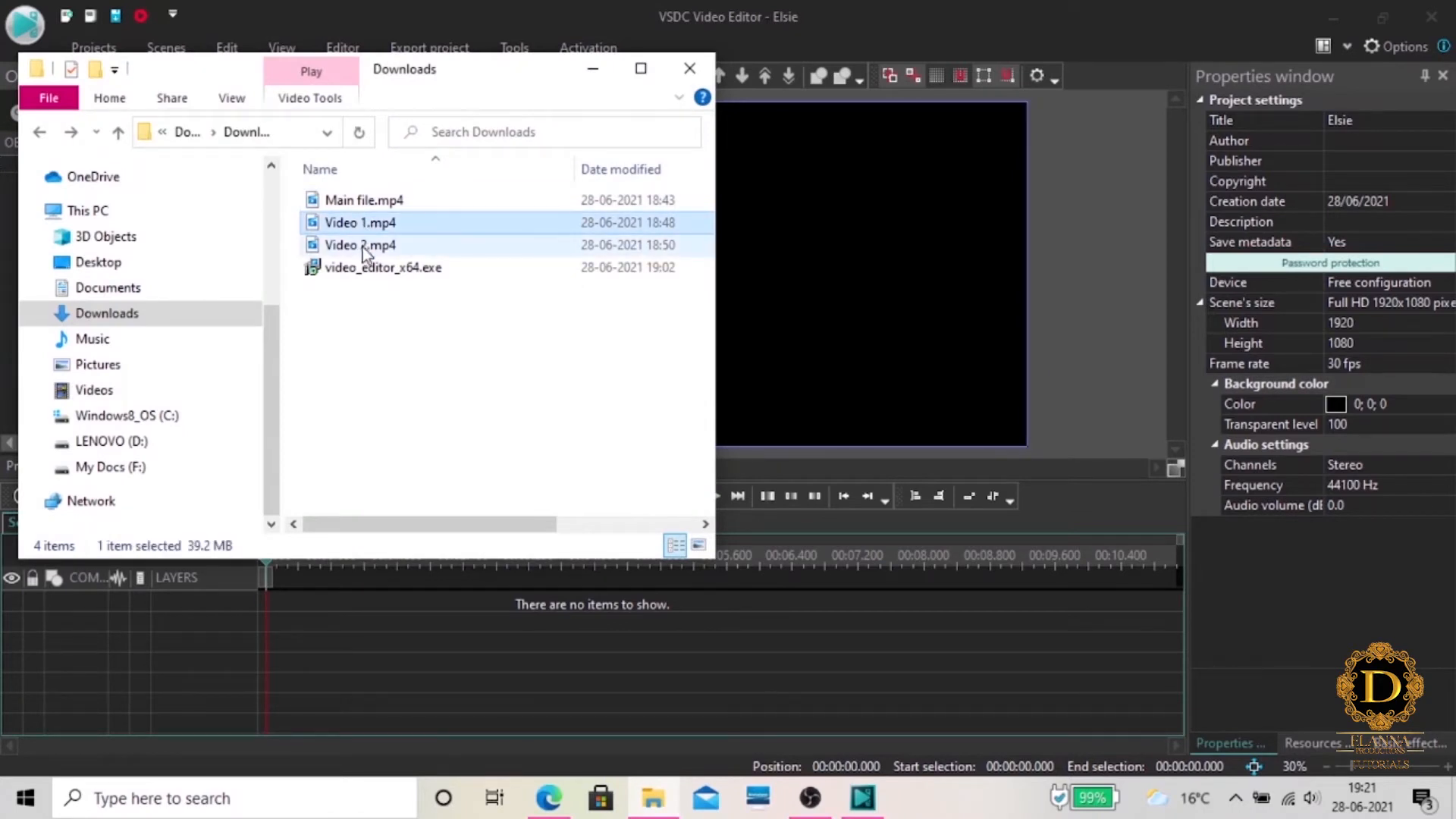
left_click_drag(362, 245, 348, 654)
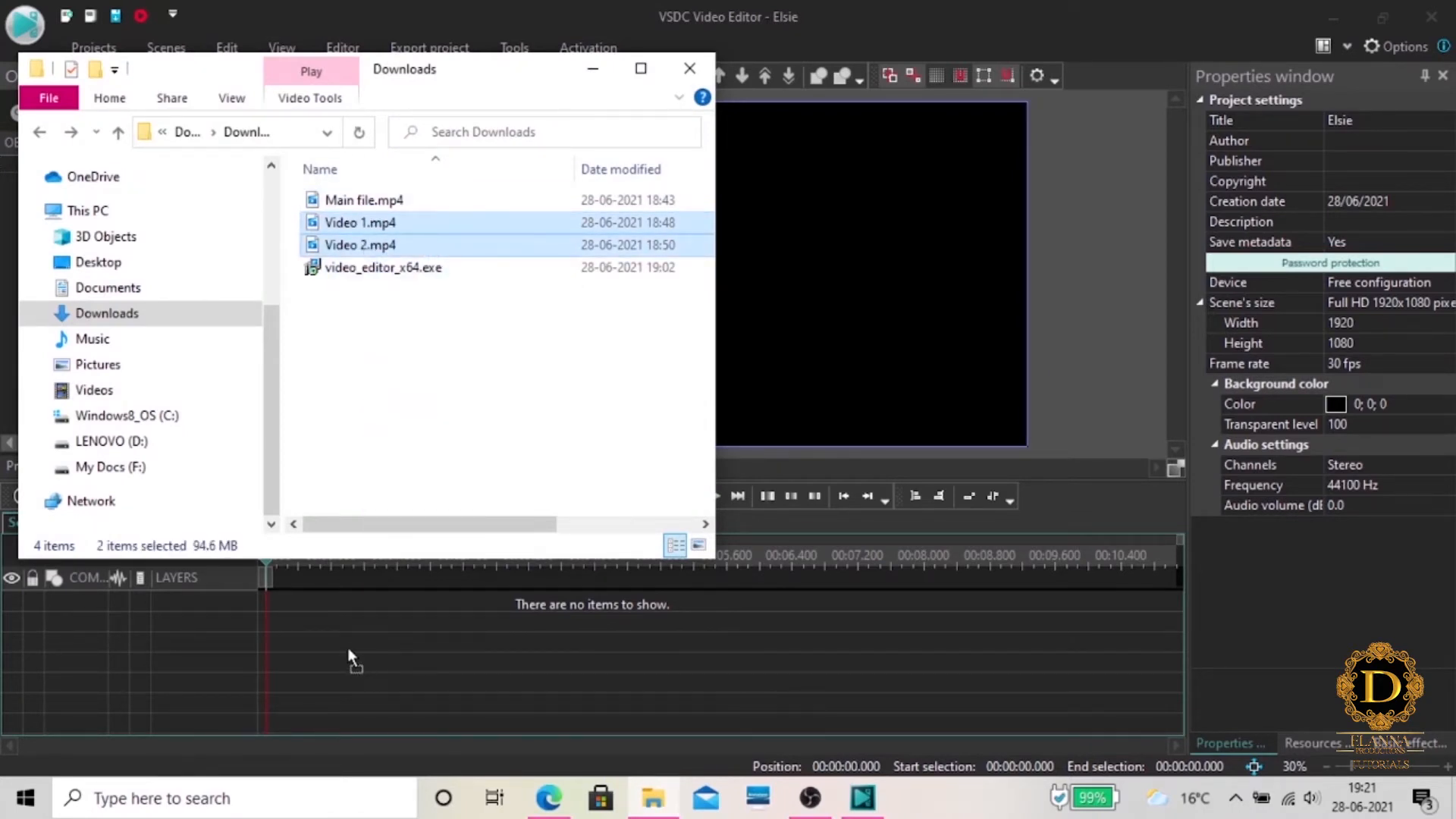
left_click_drag(307, 606, 306, 606)
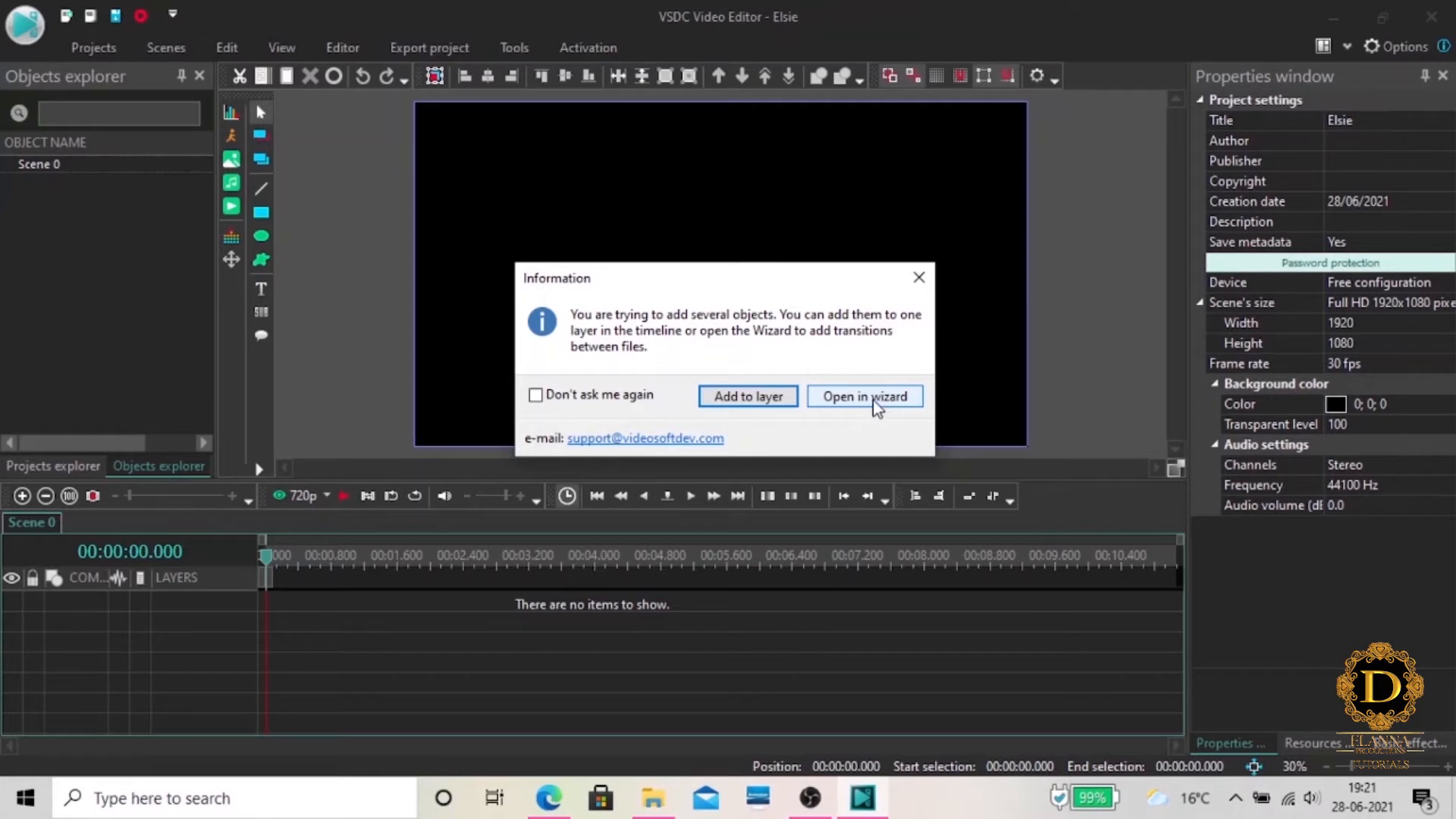
left_click(752, 401)
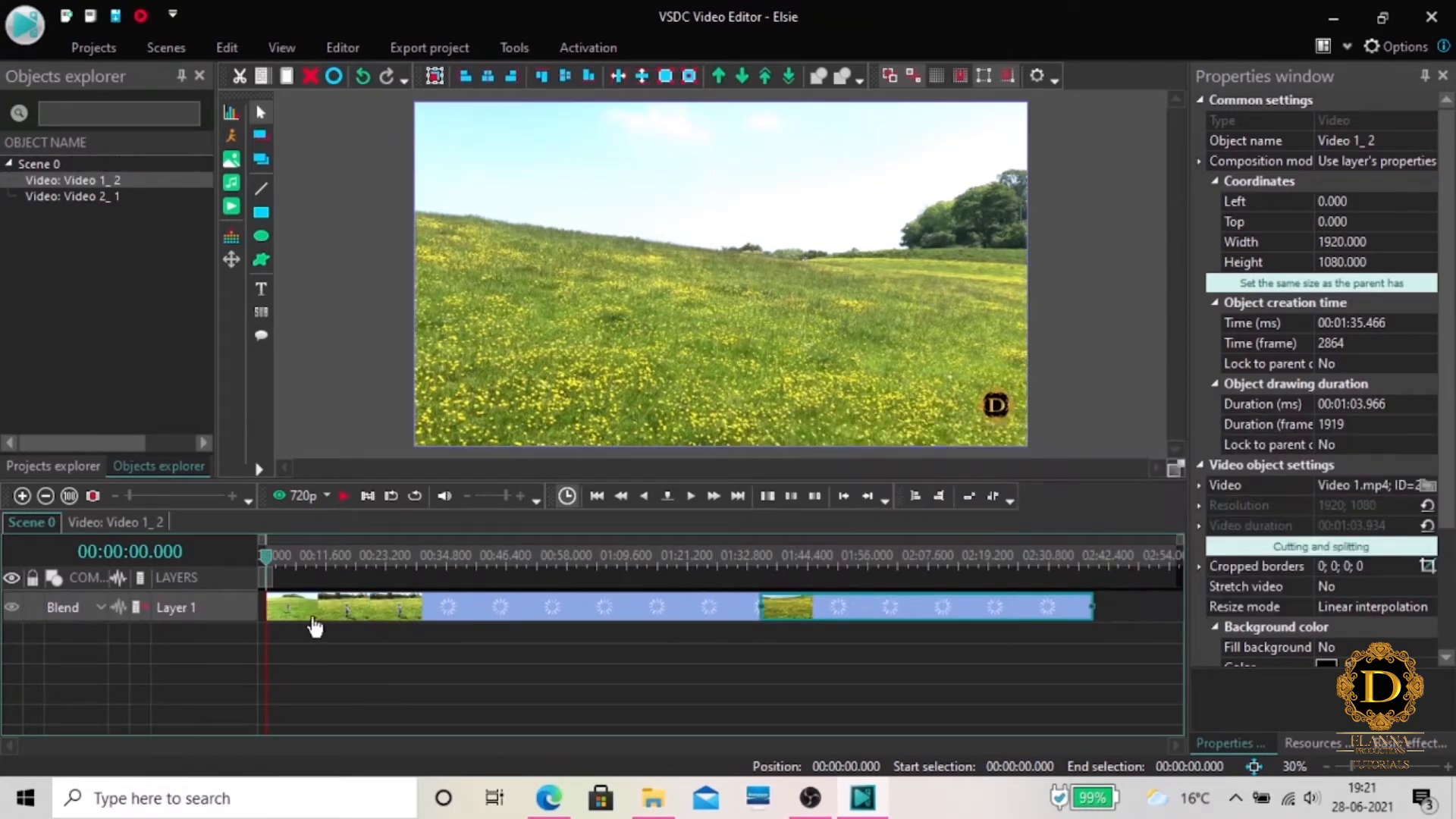
Play and pause the scene preview, and look through the available preview quality options
left_click(343, 497)
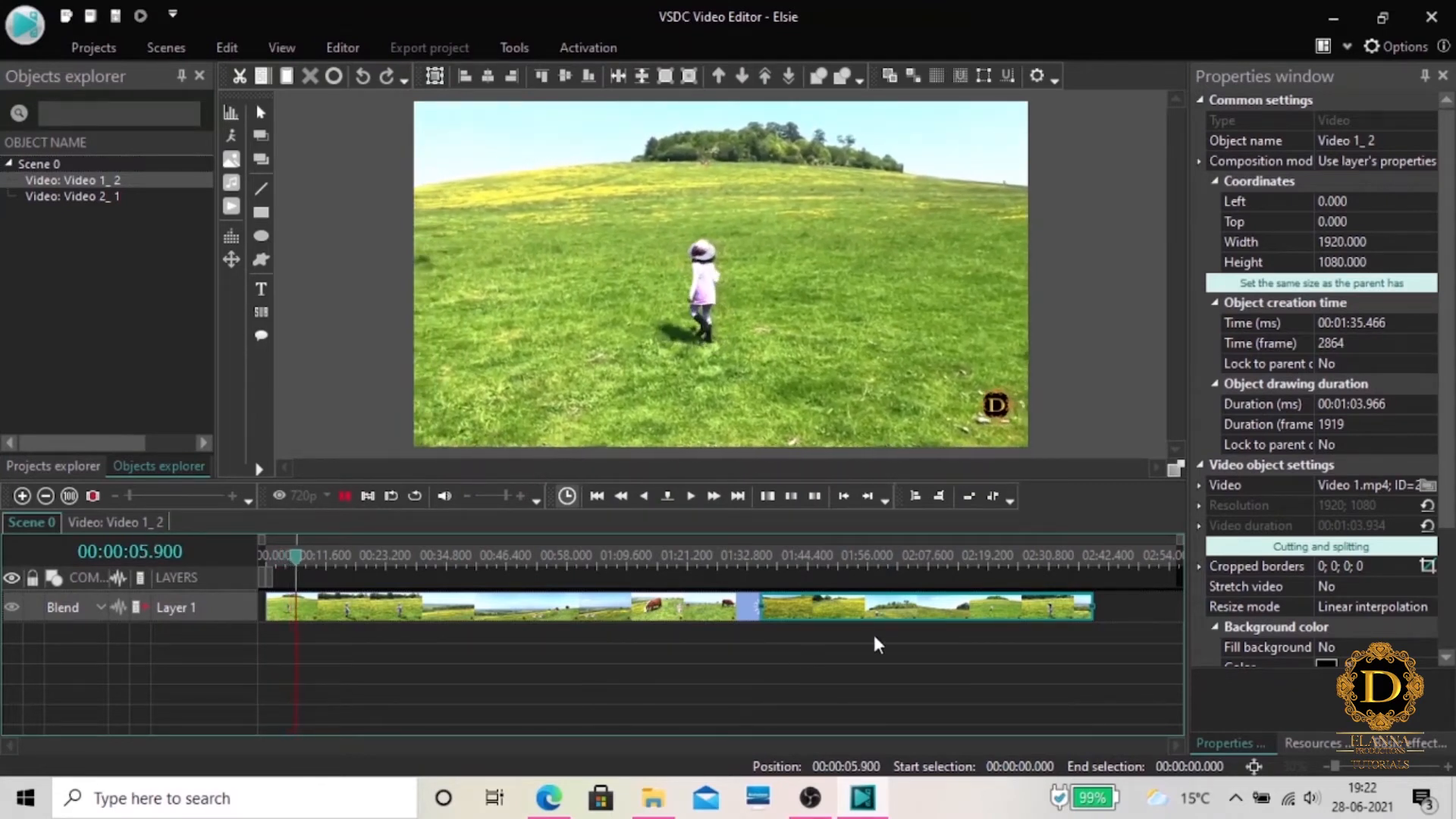
left_click(344, 496)
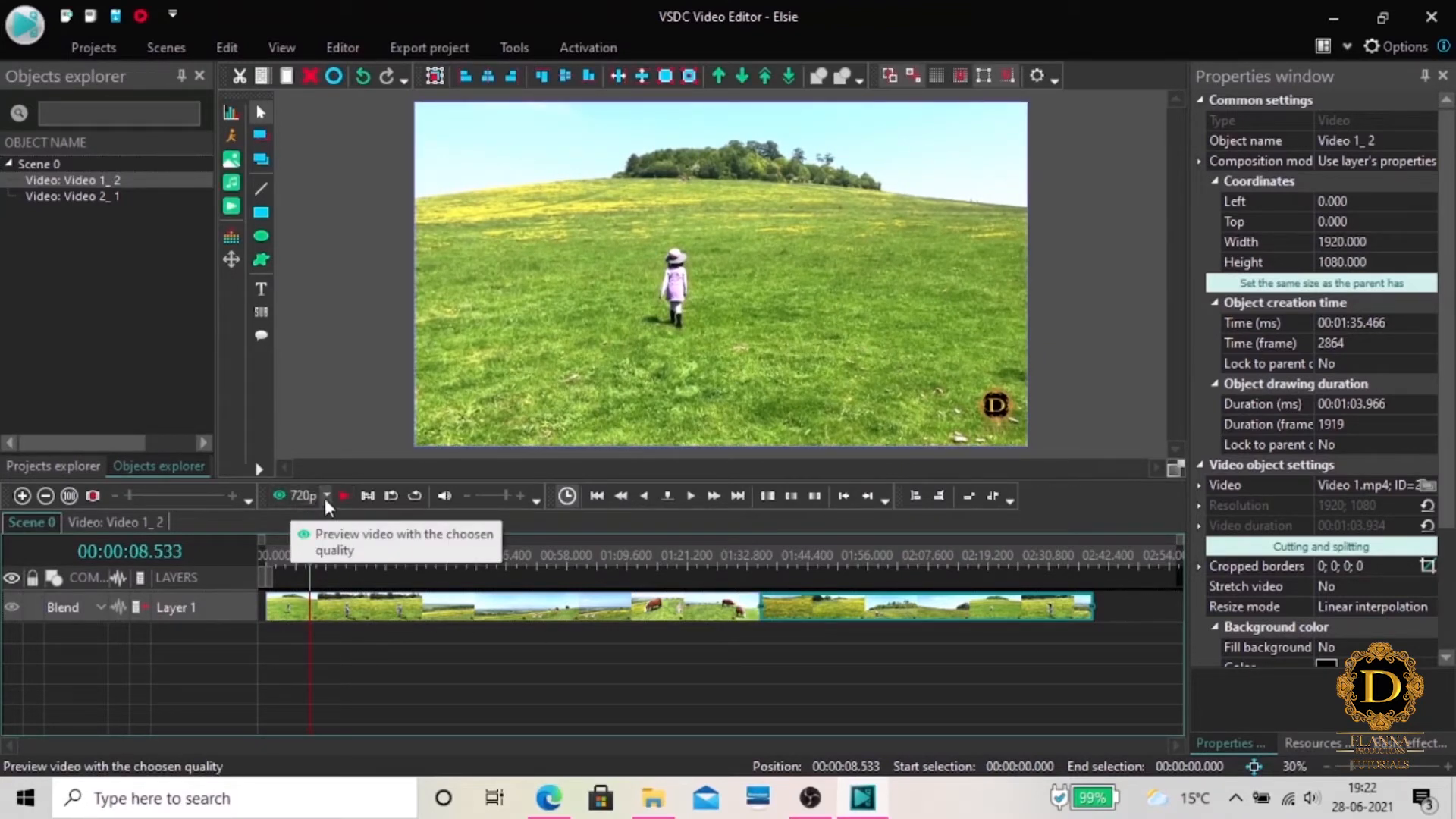
left_click(324, 498)
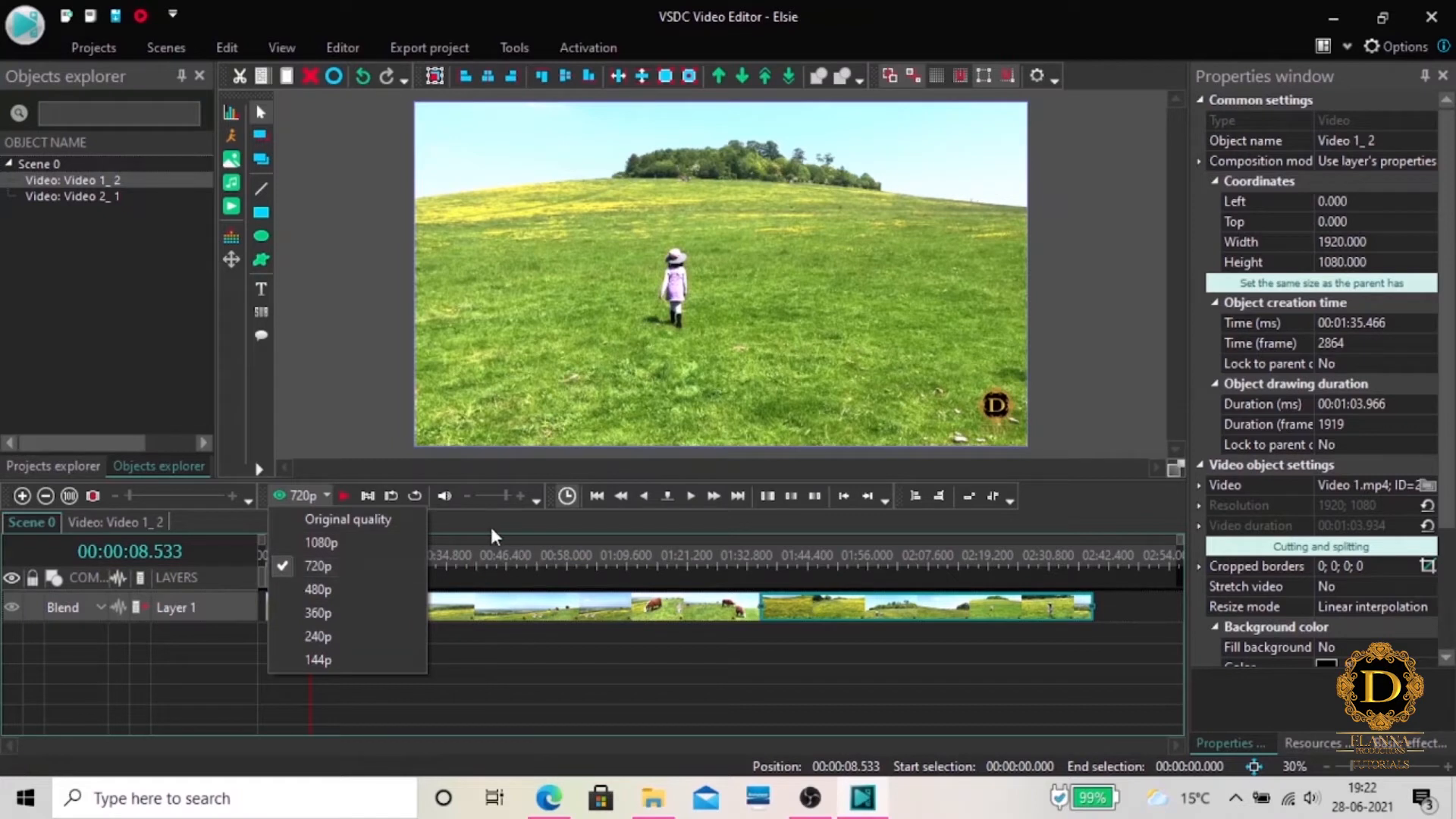
left_click(469, 523)
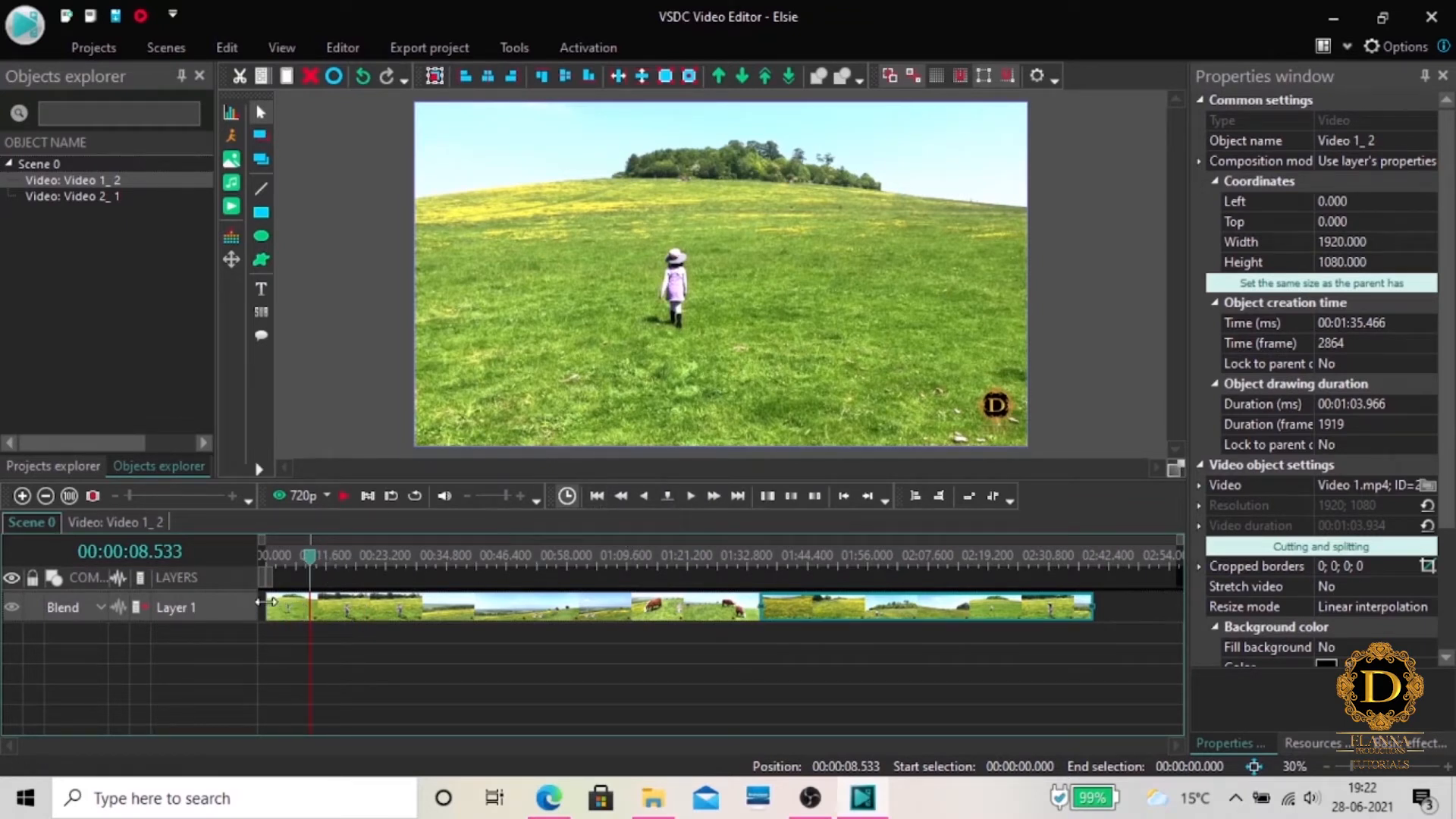
Return the playhead to the start of the scene and advance it frame by frame
left_click(595, 496)
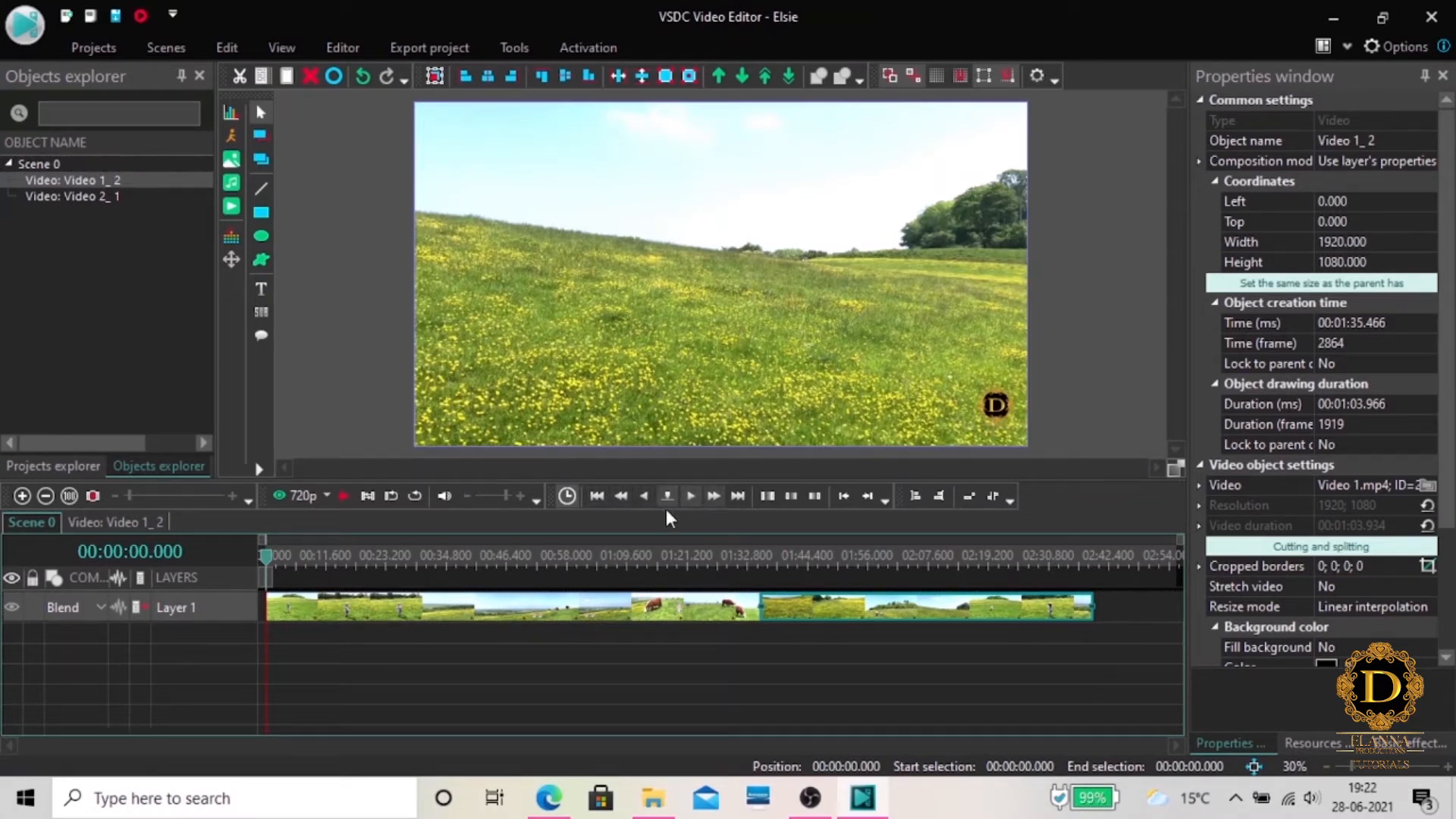
left_click(690, 500)
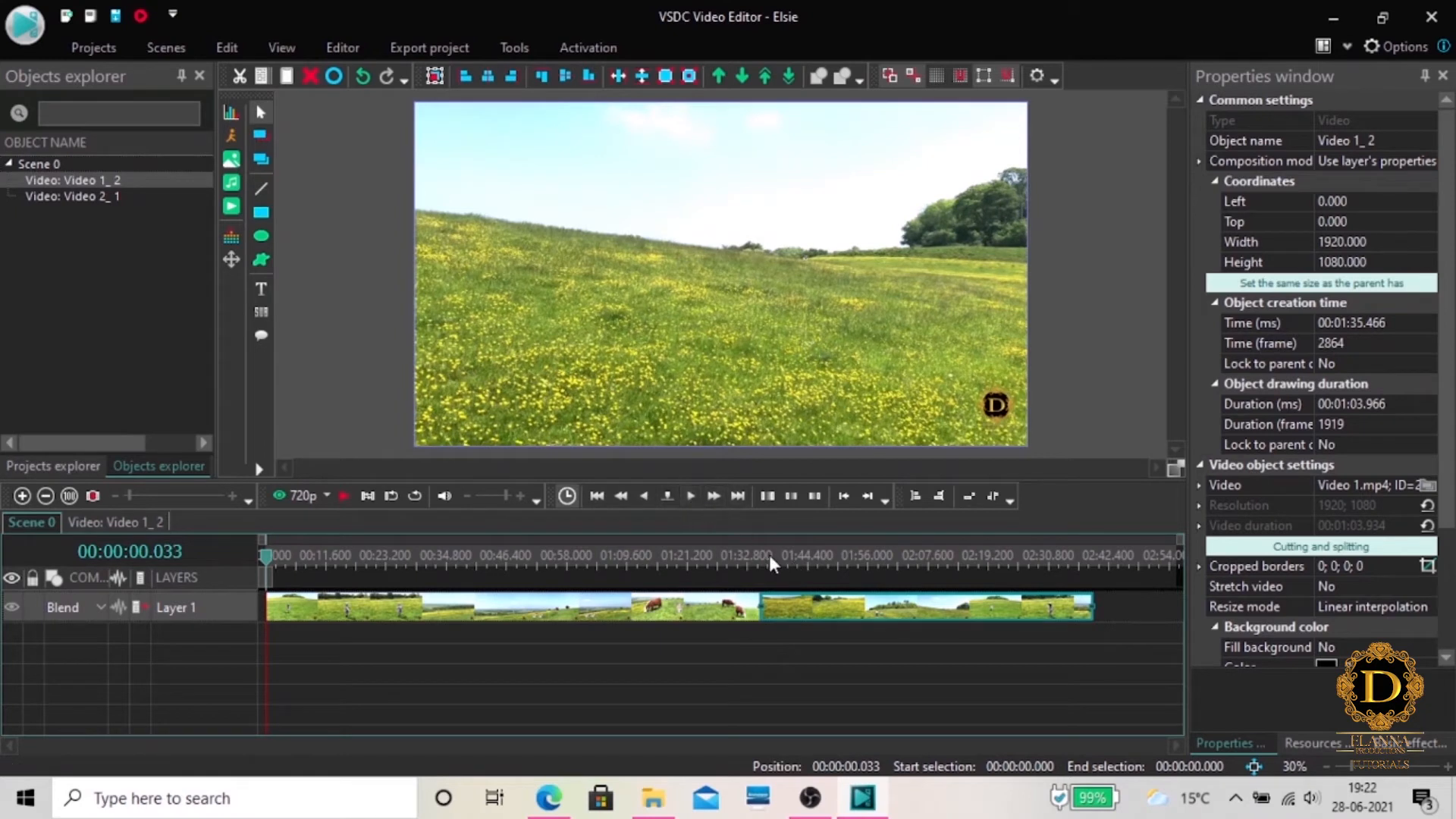
left_click(690, 499)
left_click(689, 499)
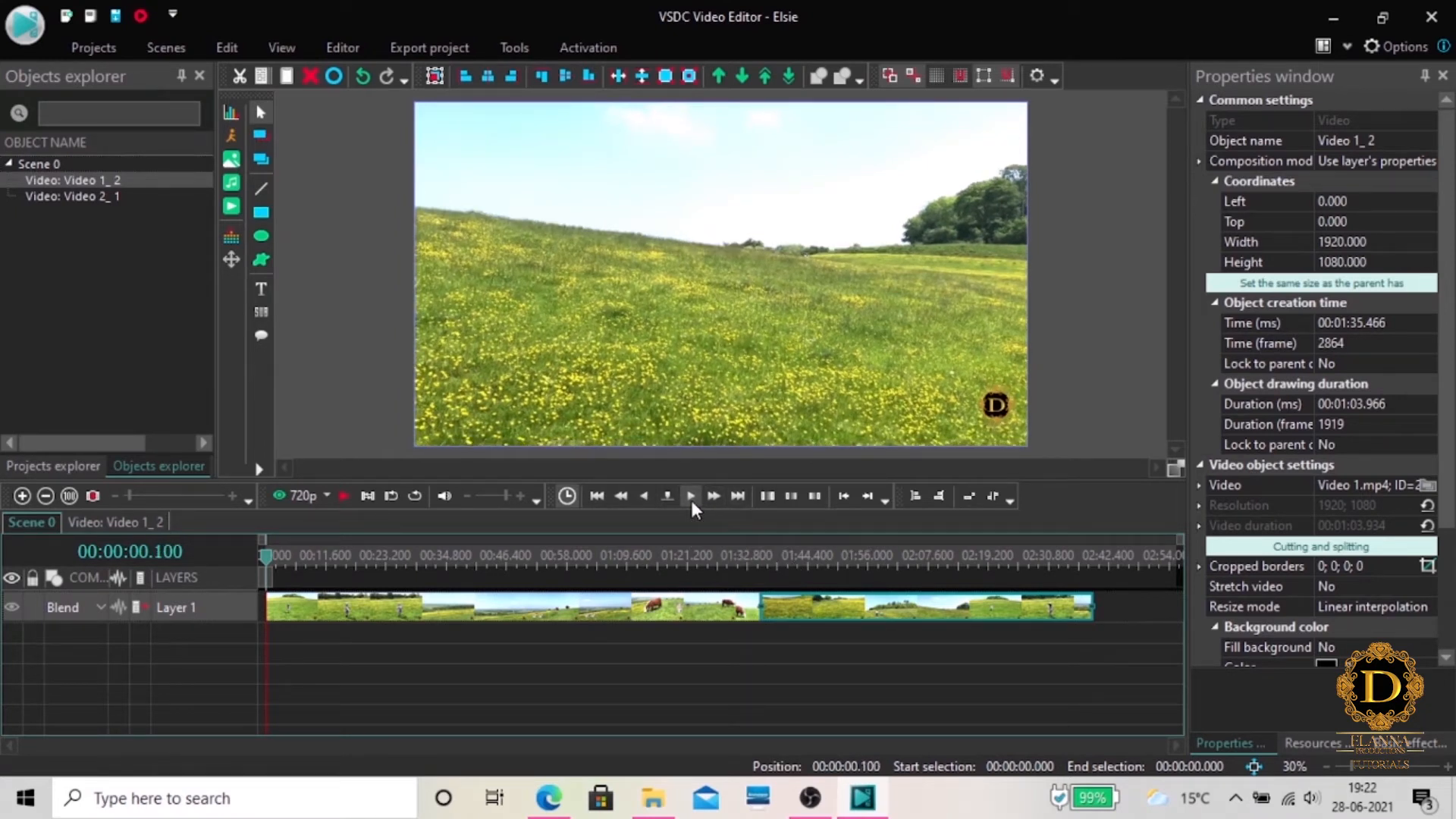
left_click(690, 498)
left_click(690, 499)
left_click(690, 499)
left_click(690, 498)
left_click(690, 499)
left_click(690, 499)
left_click(690, 499)
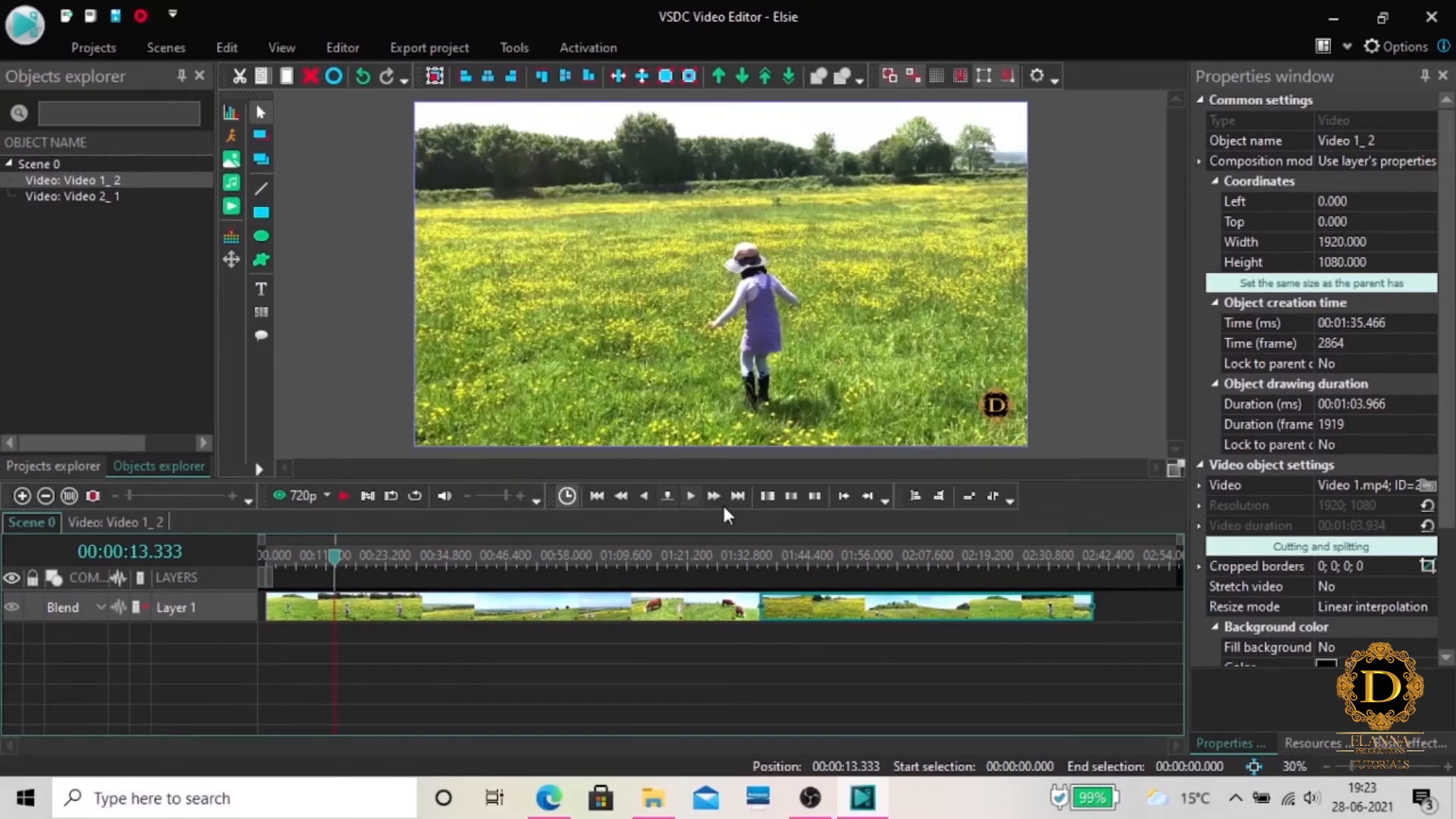
Jump to the end of the scene, and bring the playhead back to about 10 seconds in the first clip
left_click(738, 495)
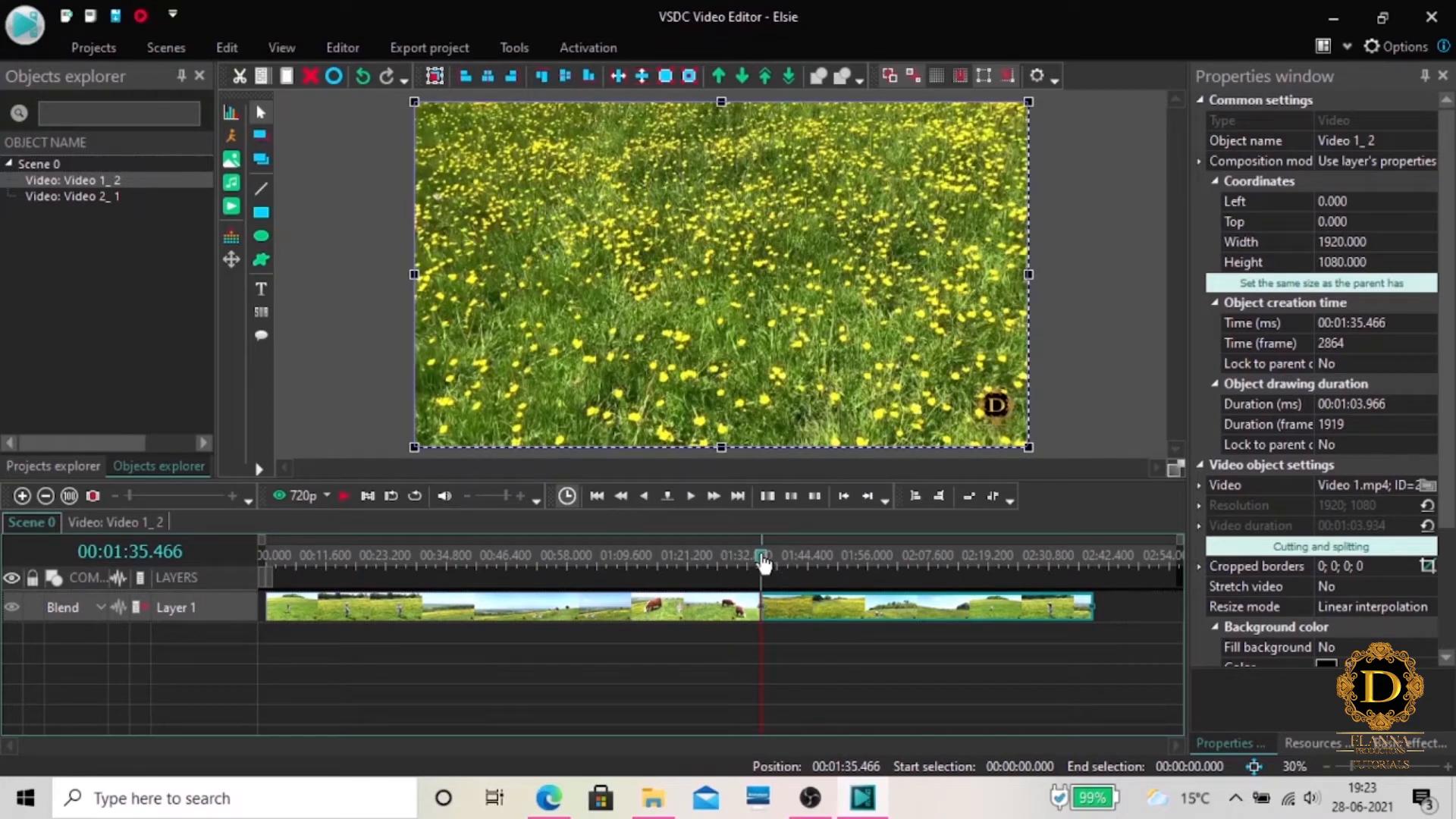
left_click_drag(762, 561, 293, 561)
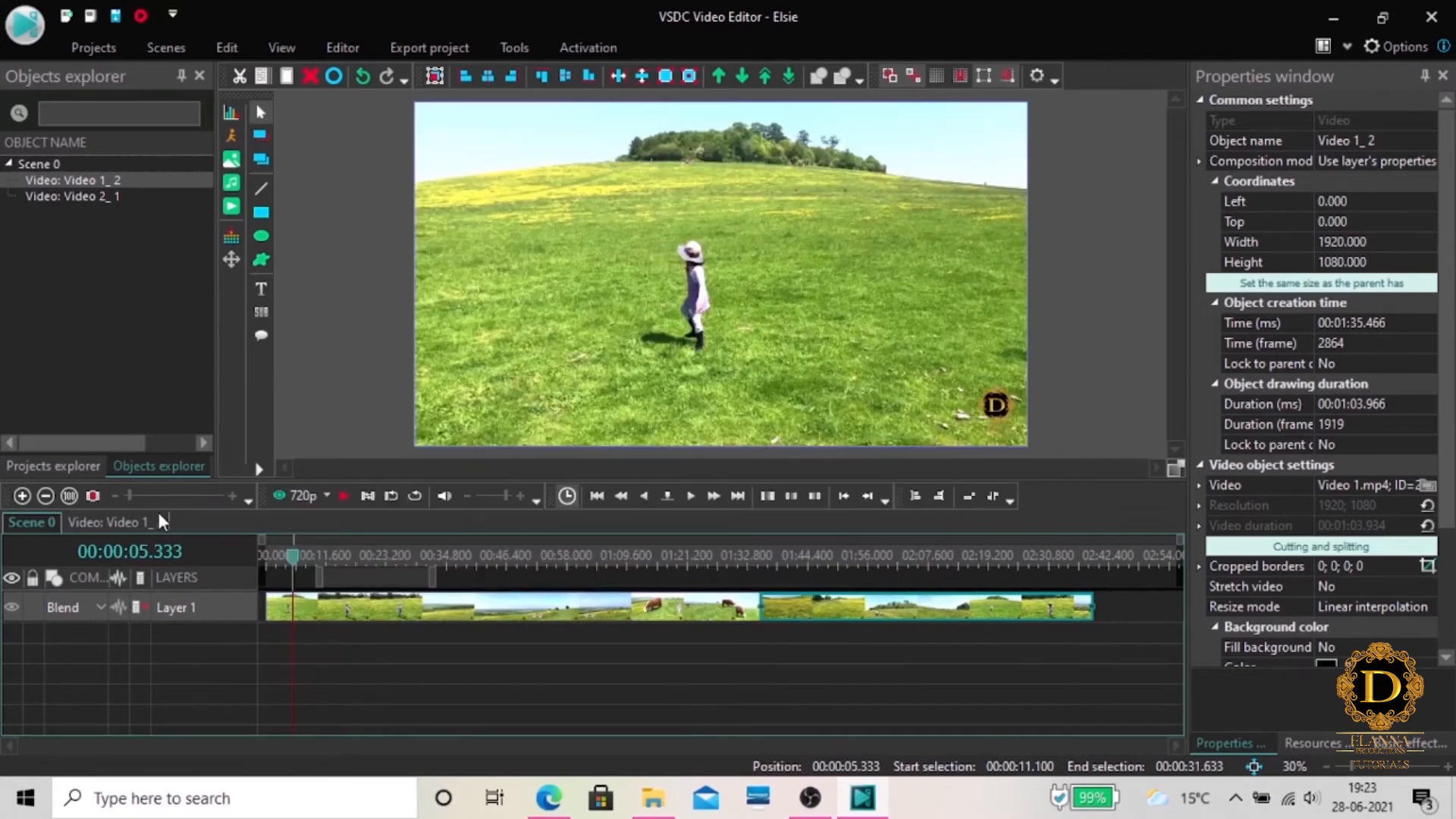
left_click_drag(130, 497, 151, 498)
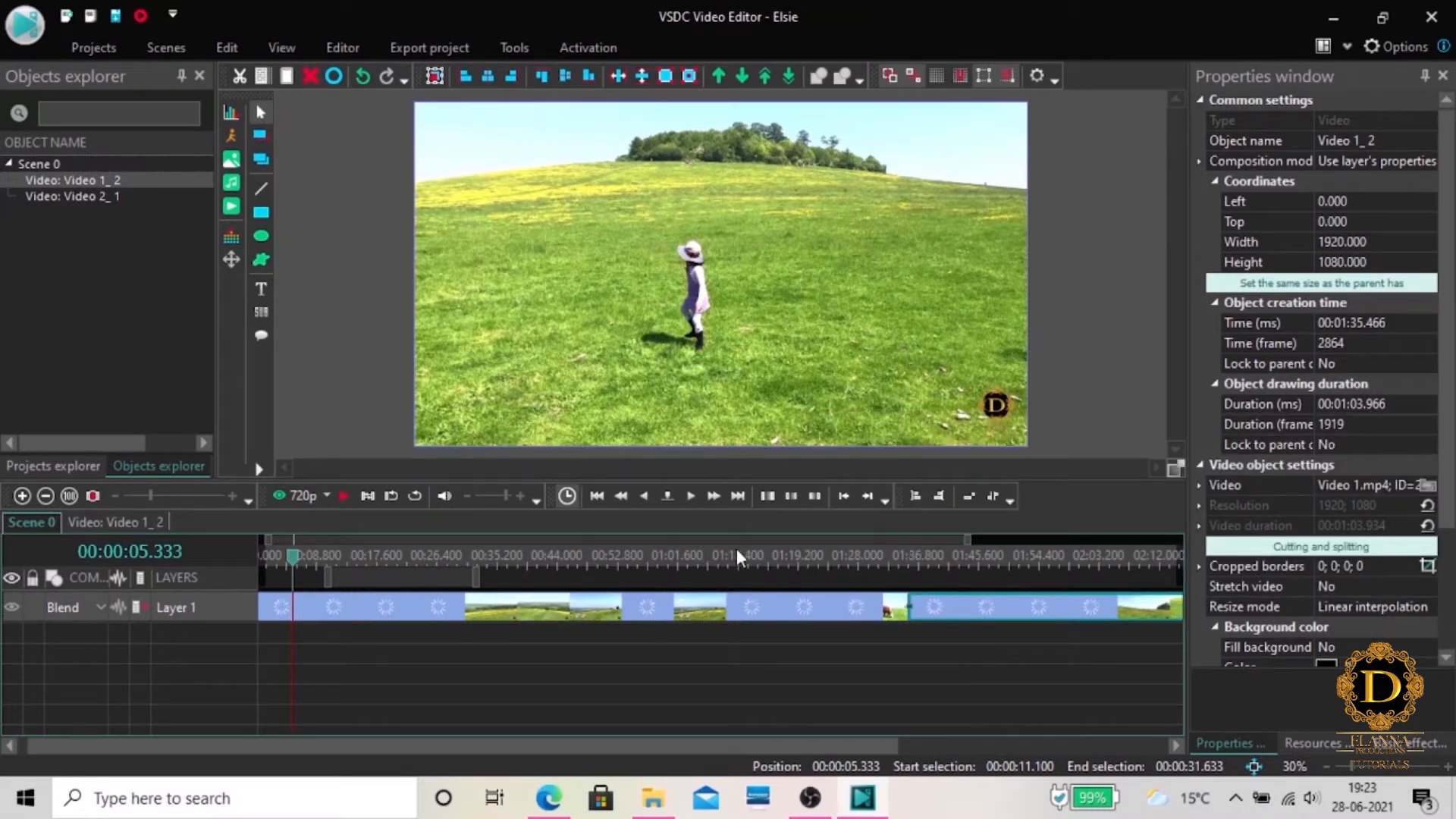
left_click(326, 553)
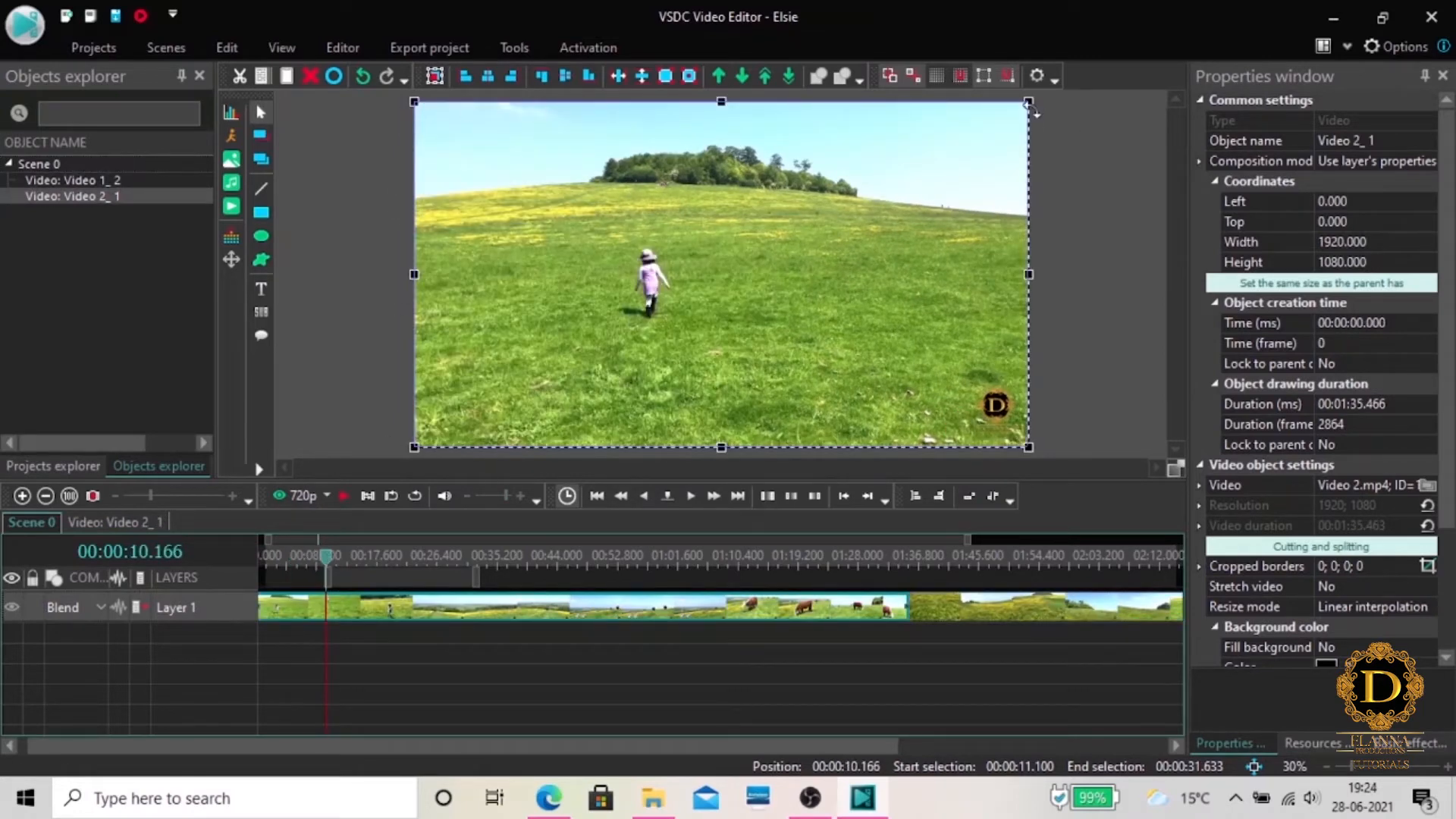
mouse_move(1028, 103)
left_mouse_down()
mouse_move(994, 134)
mouse_move(1027, 103)
left_mouse_up()
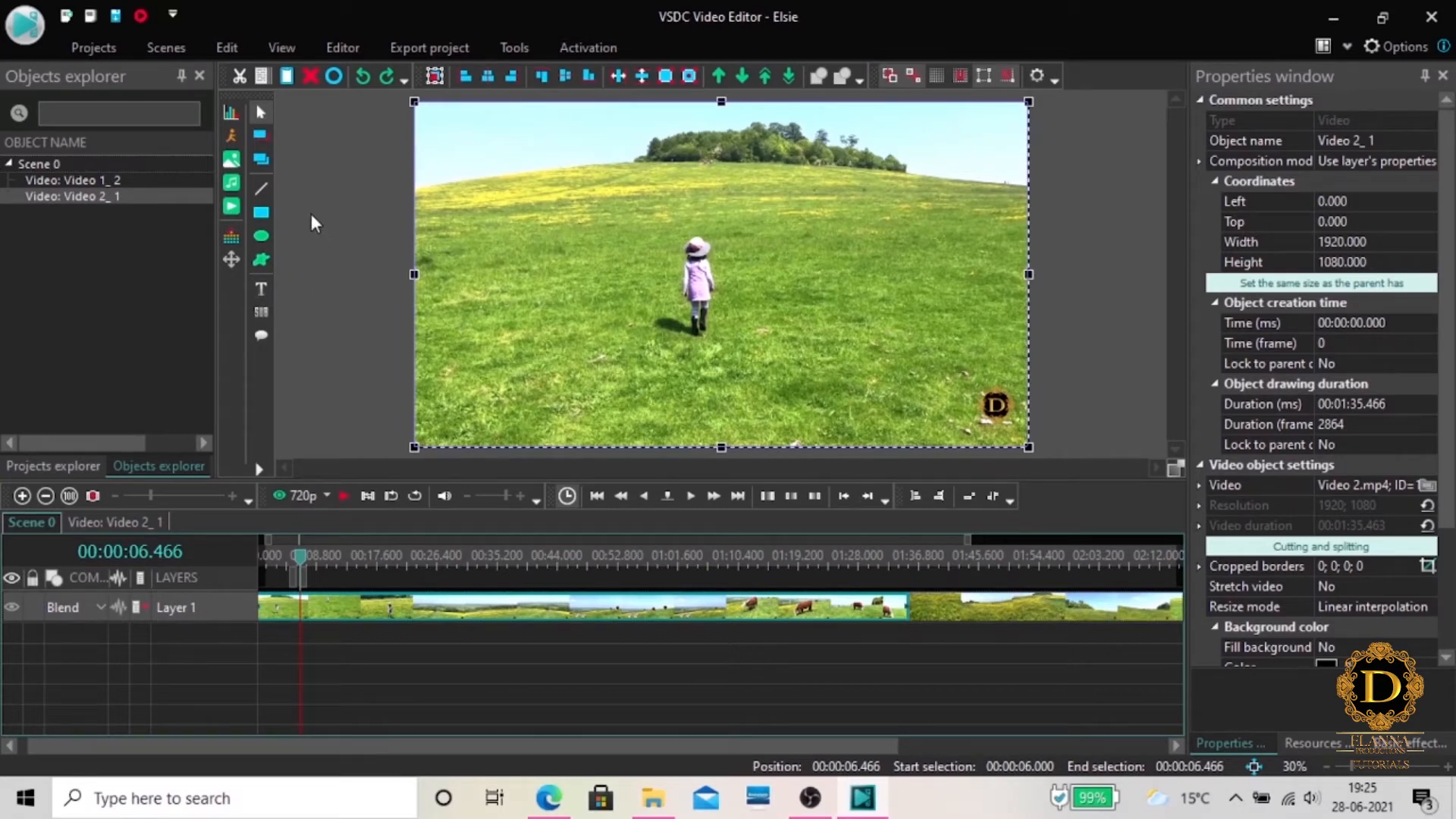
Look through the editing and layout tools and the types of objects that can be added to the scene
left_click(231, 56)
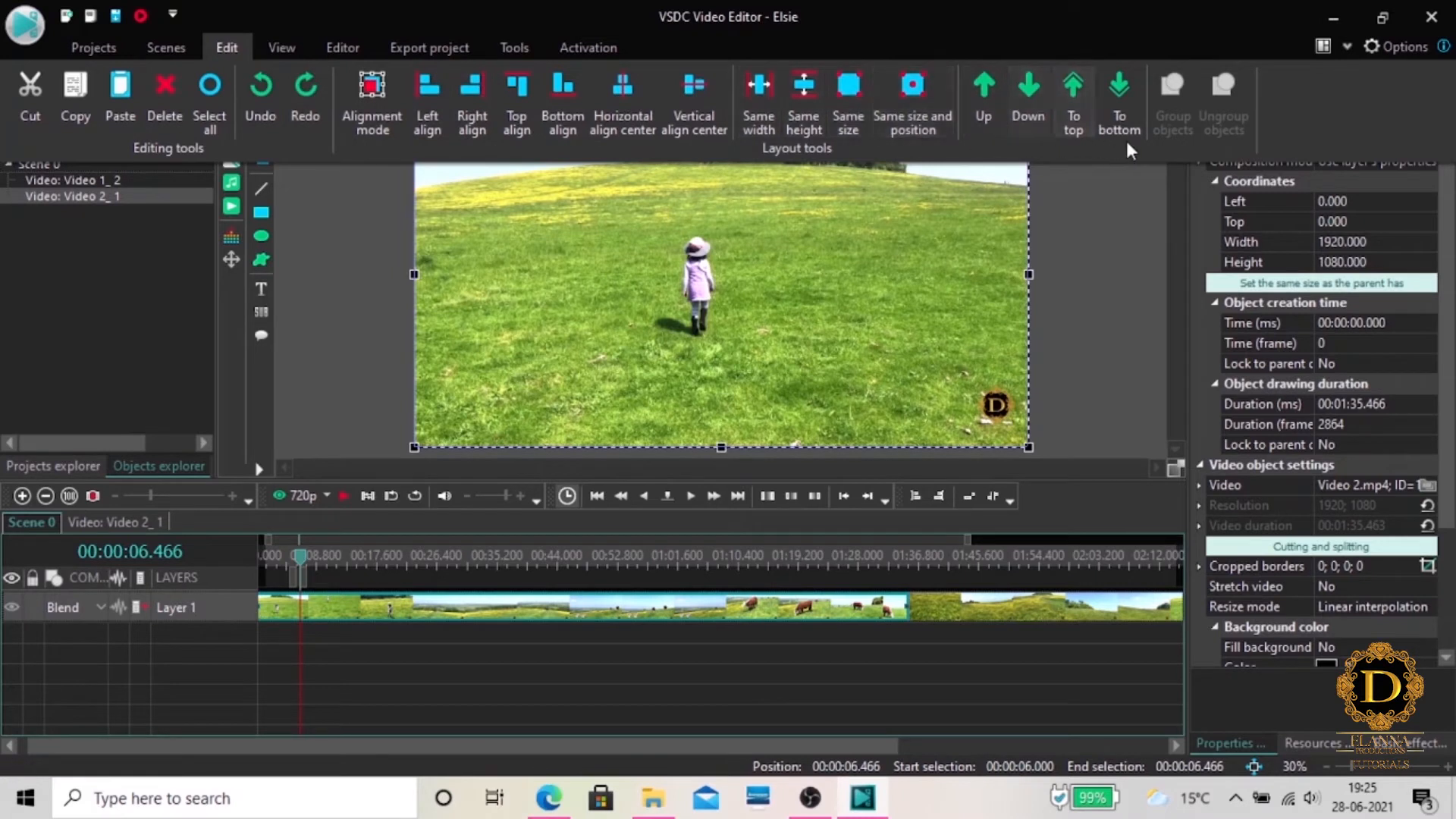
left_click(320, 332)
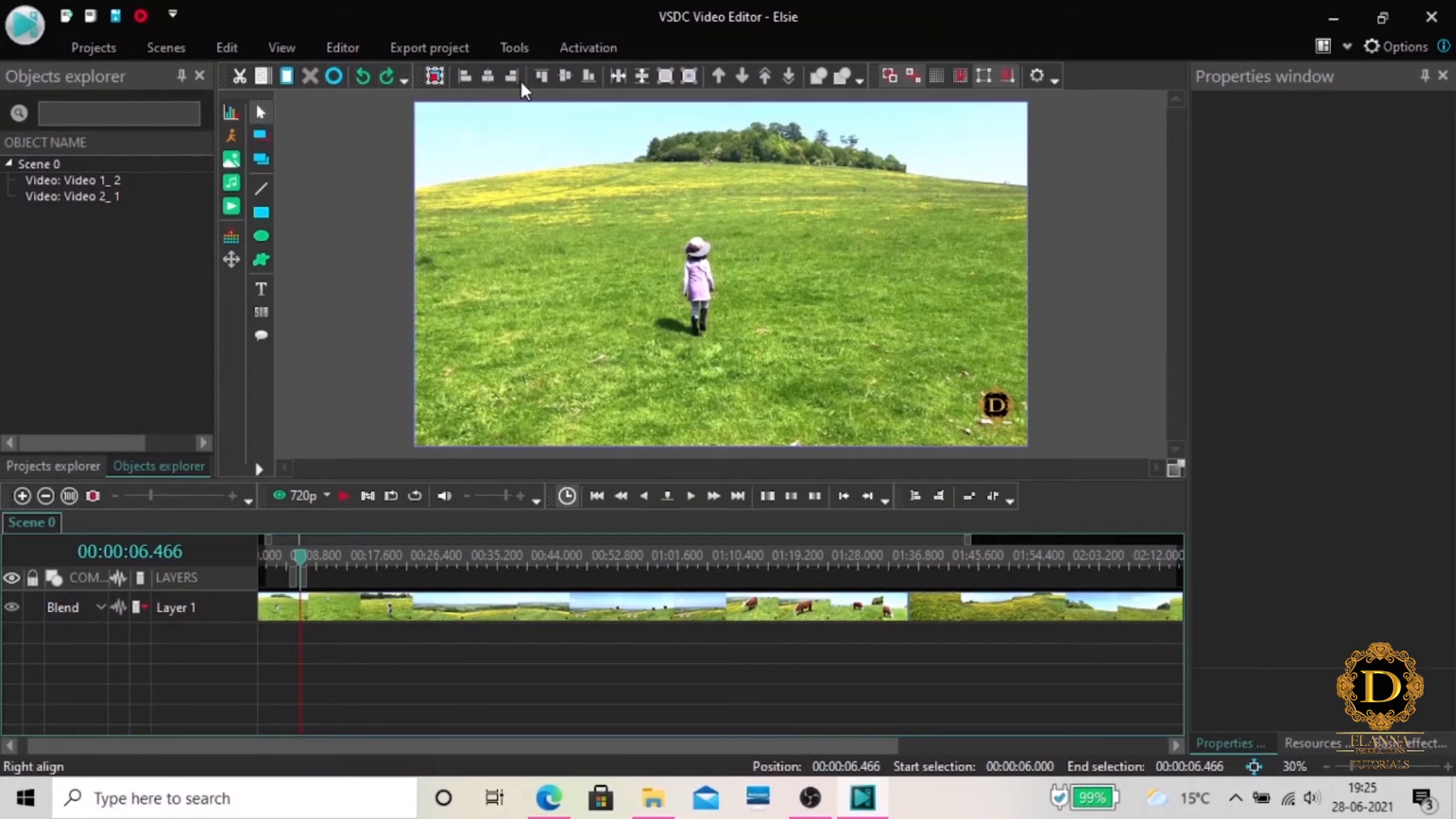
left_click(338, 50)
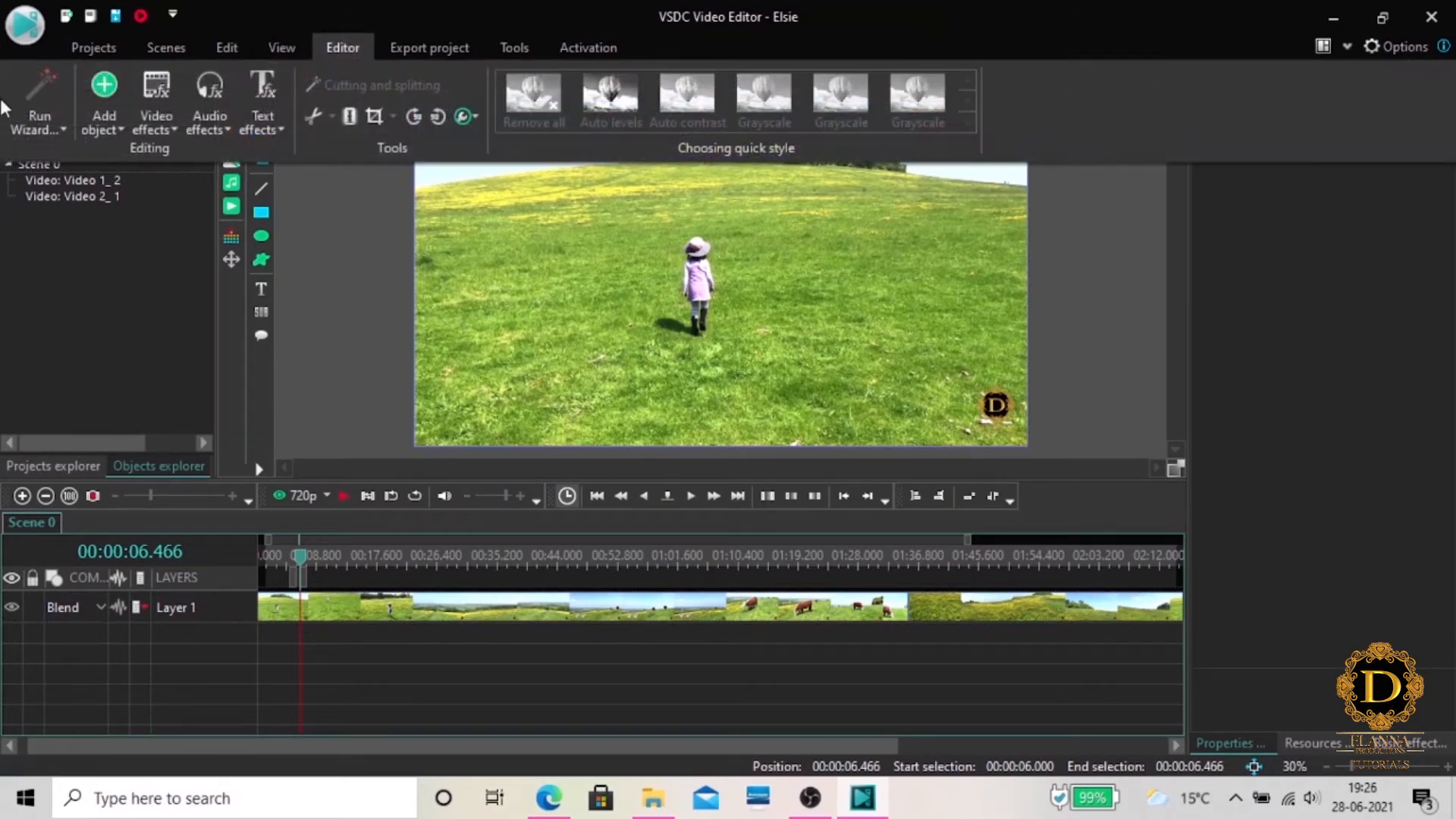
left_click(94, 130)
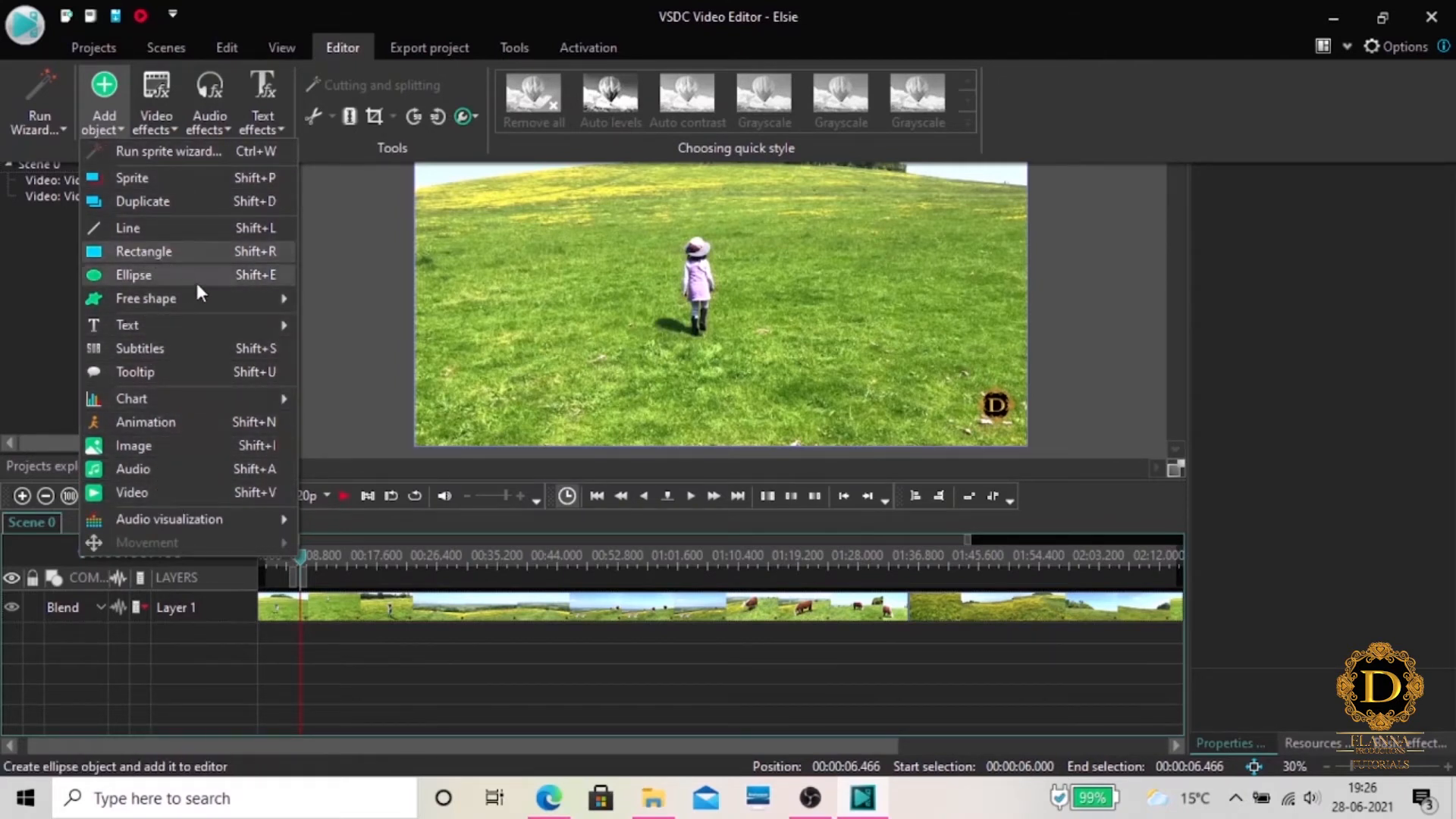
left_click(358, 253)
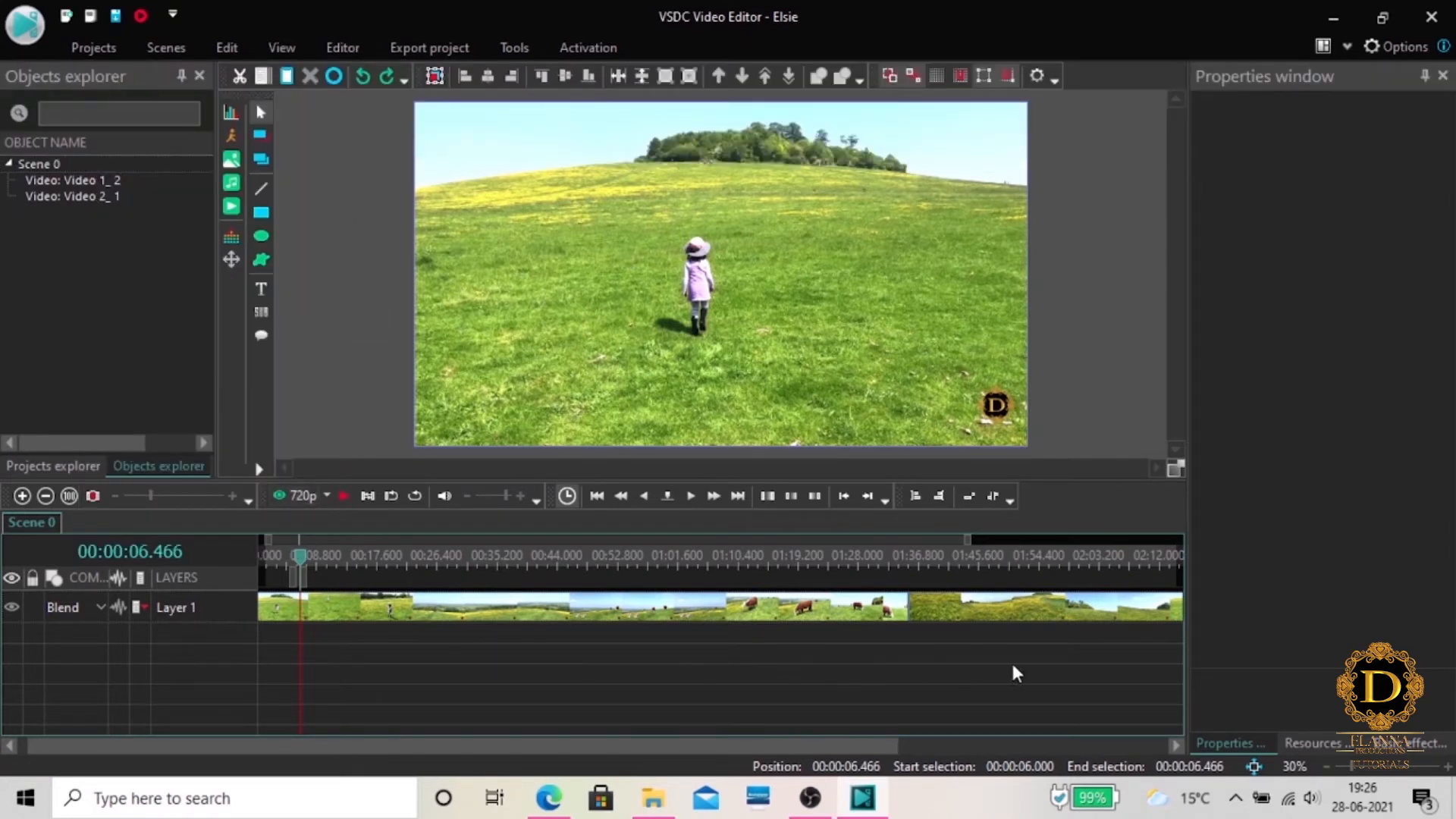
Delete both video clips from the timeline
left_click_drag(1046, 662, 442, 599)
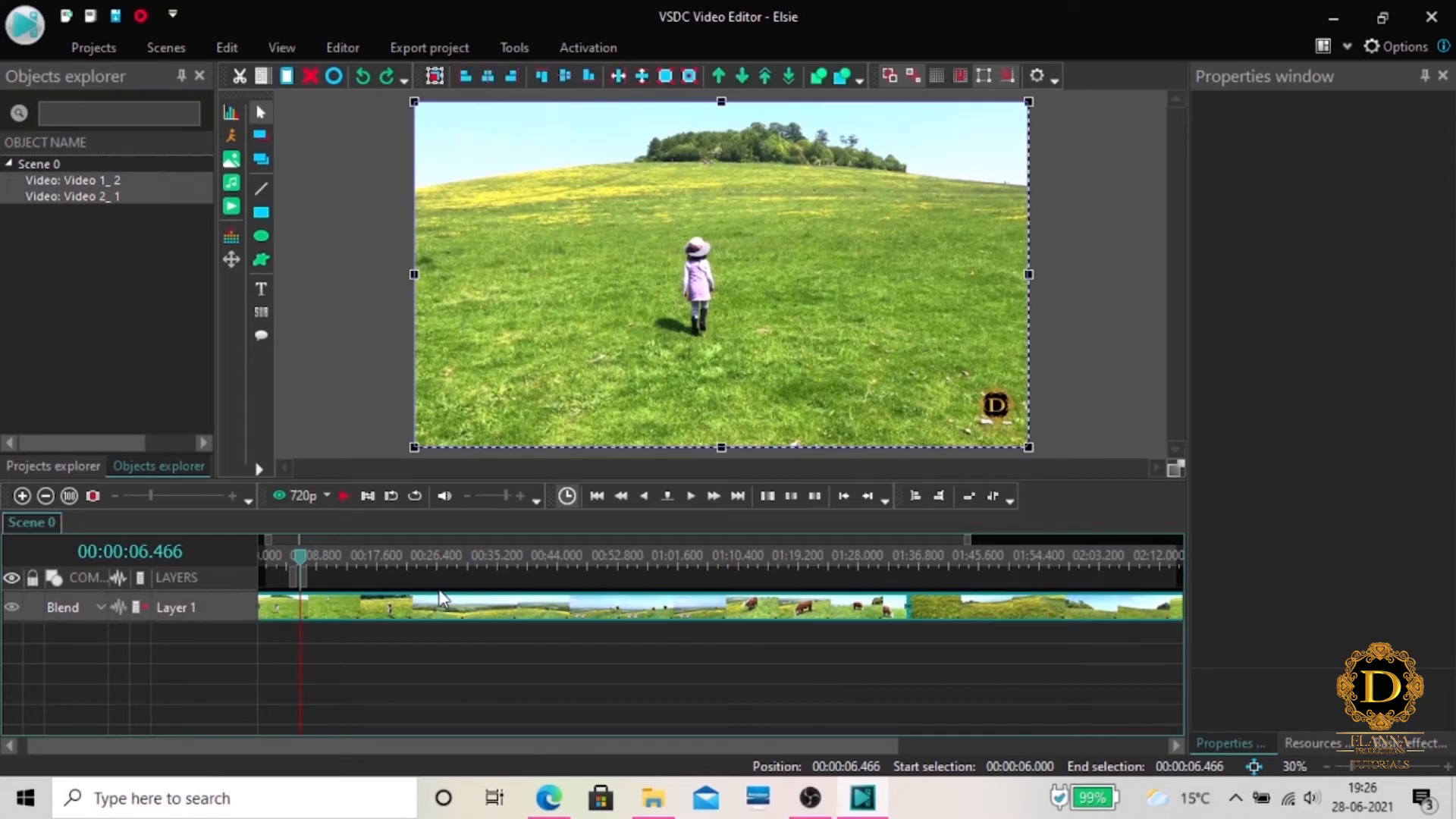
key("Delete")
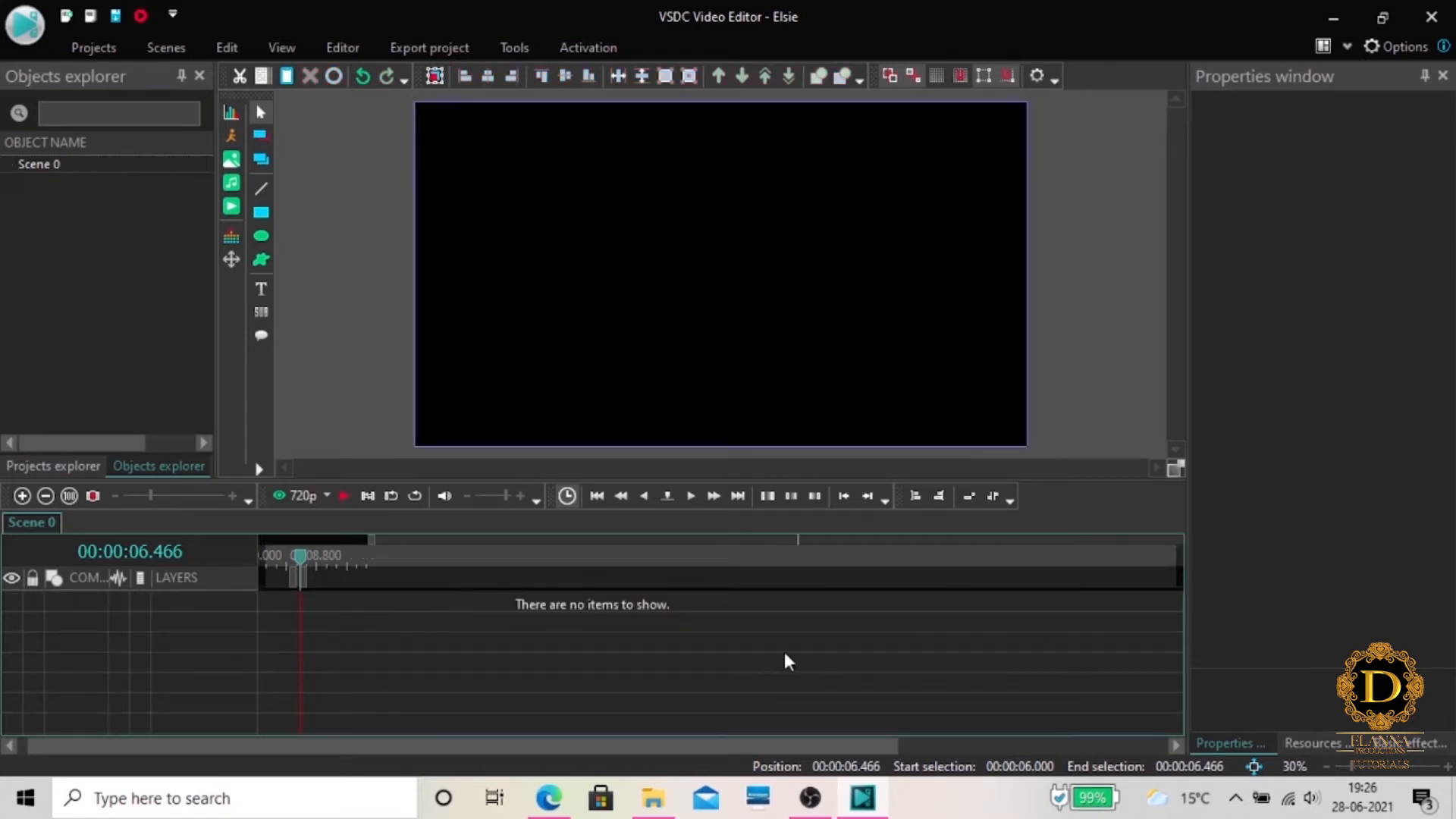
Add Video 1.mp4 and Video 2.mp4 from the Downloads folder as video objects on one timeline layer
left_click(343, 51)
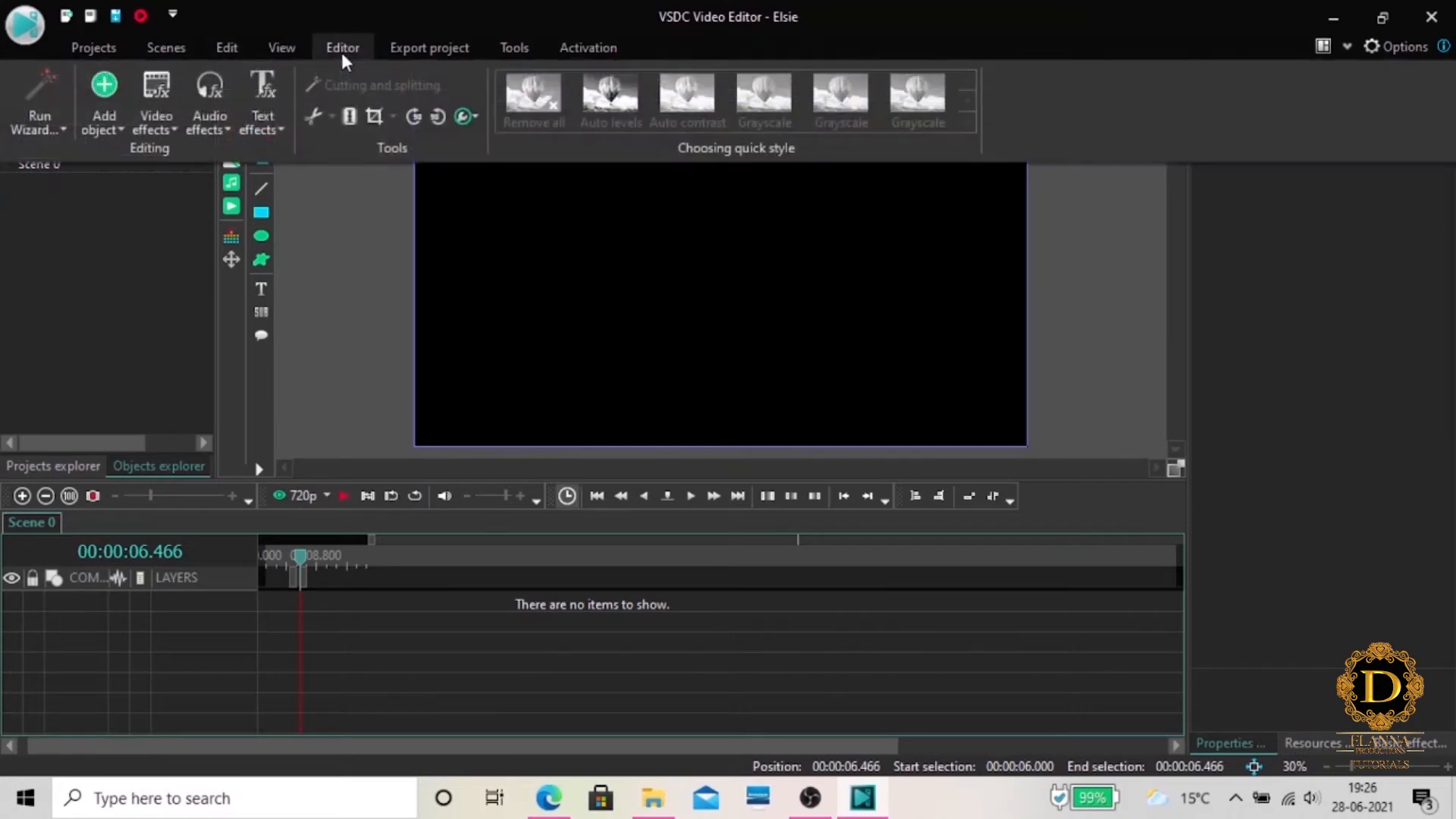
left_click(94, 116)
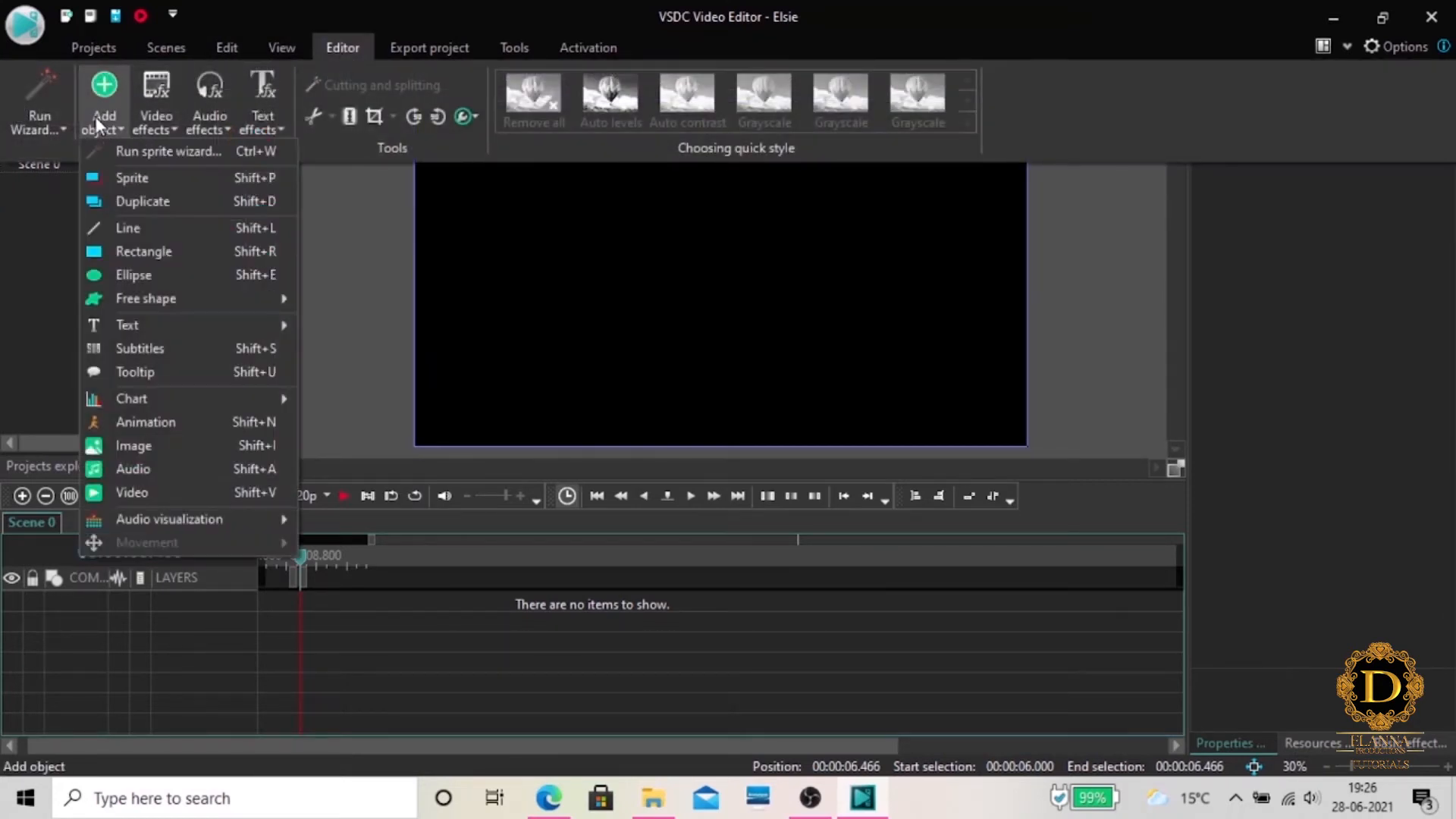
left_click(131, 493)
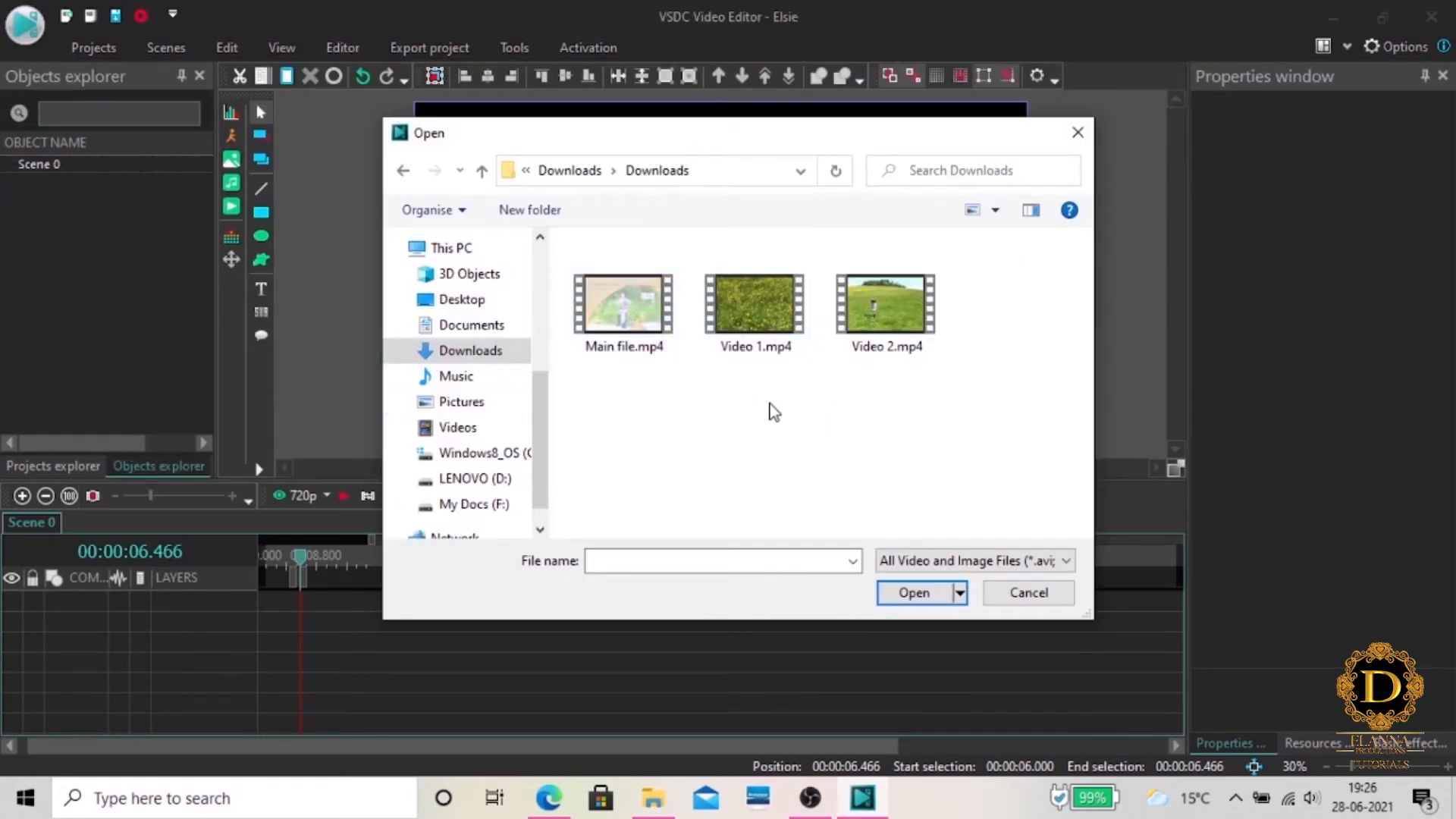
left_click_drag(978, 369, 717, 293)
left_click(902, 593)
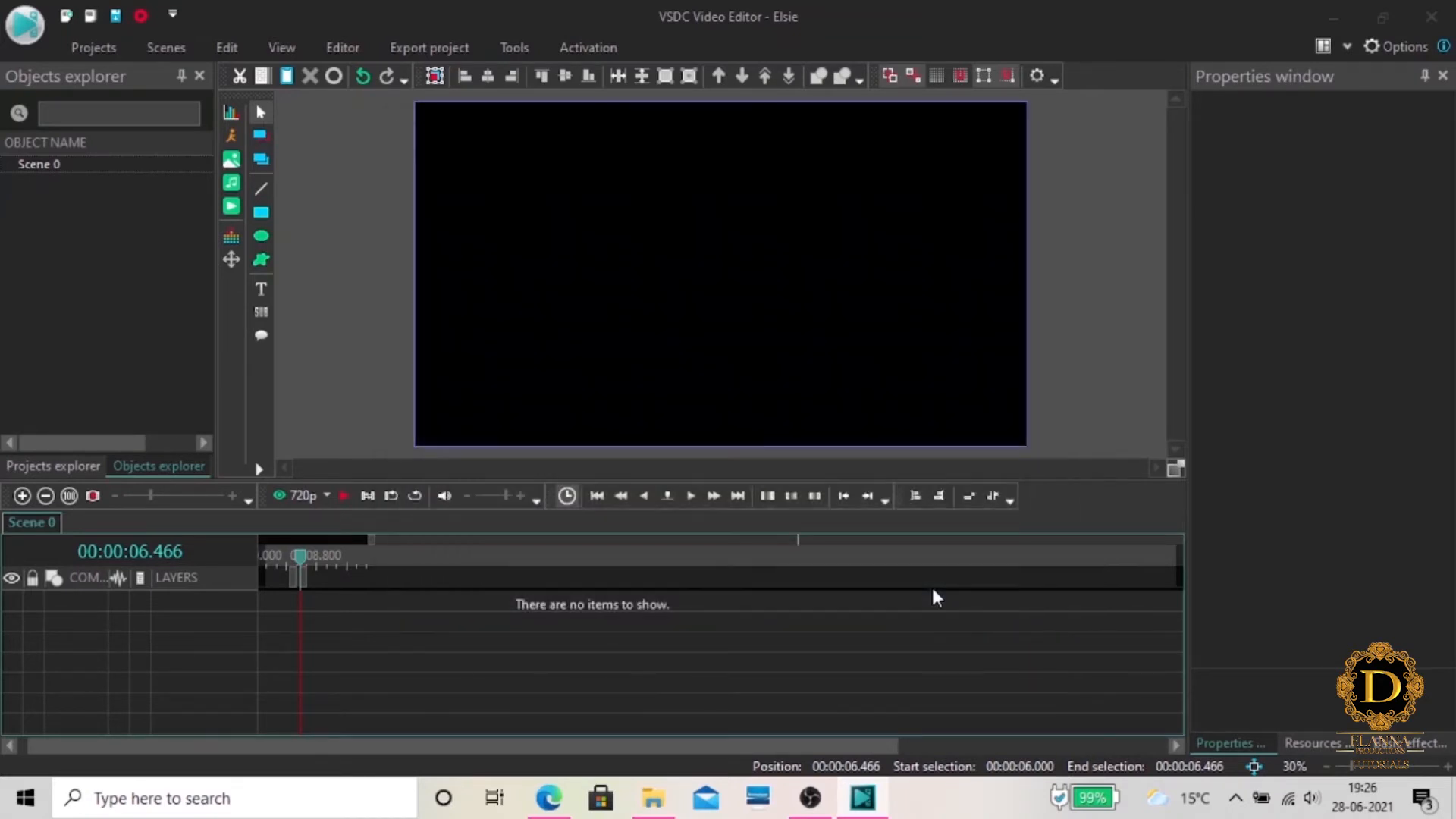
left_click(732, 395)
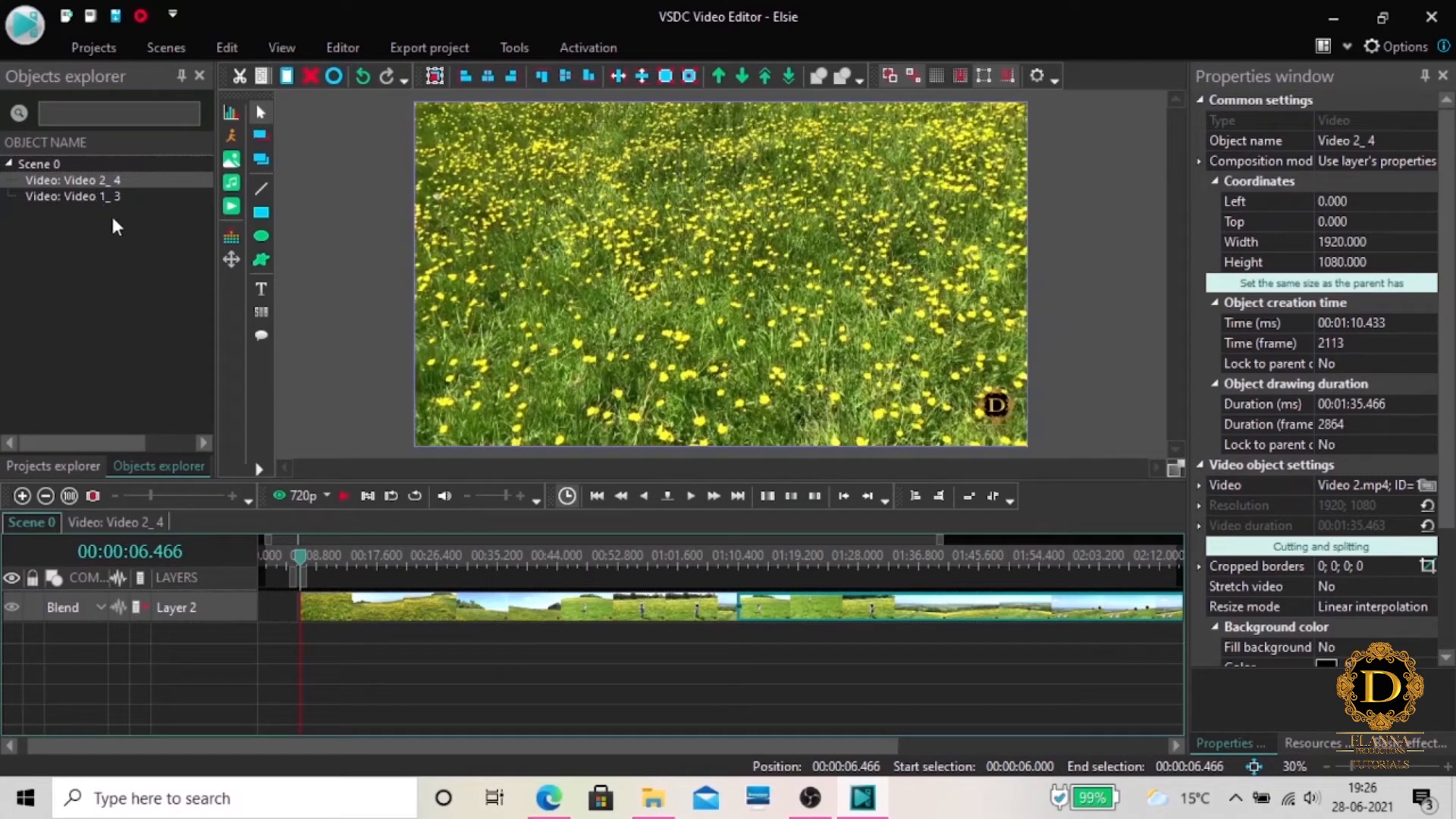
Look through the object types that can be added and the video effect categories, including transforms, nature effects and transitions
left_click(337, 45)
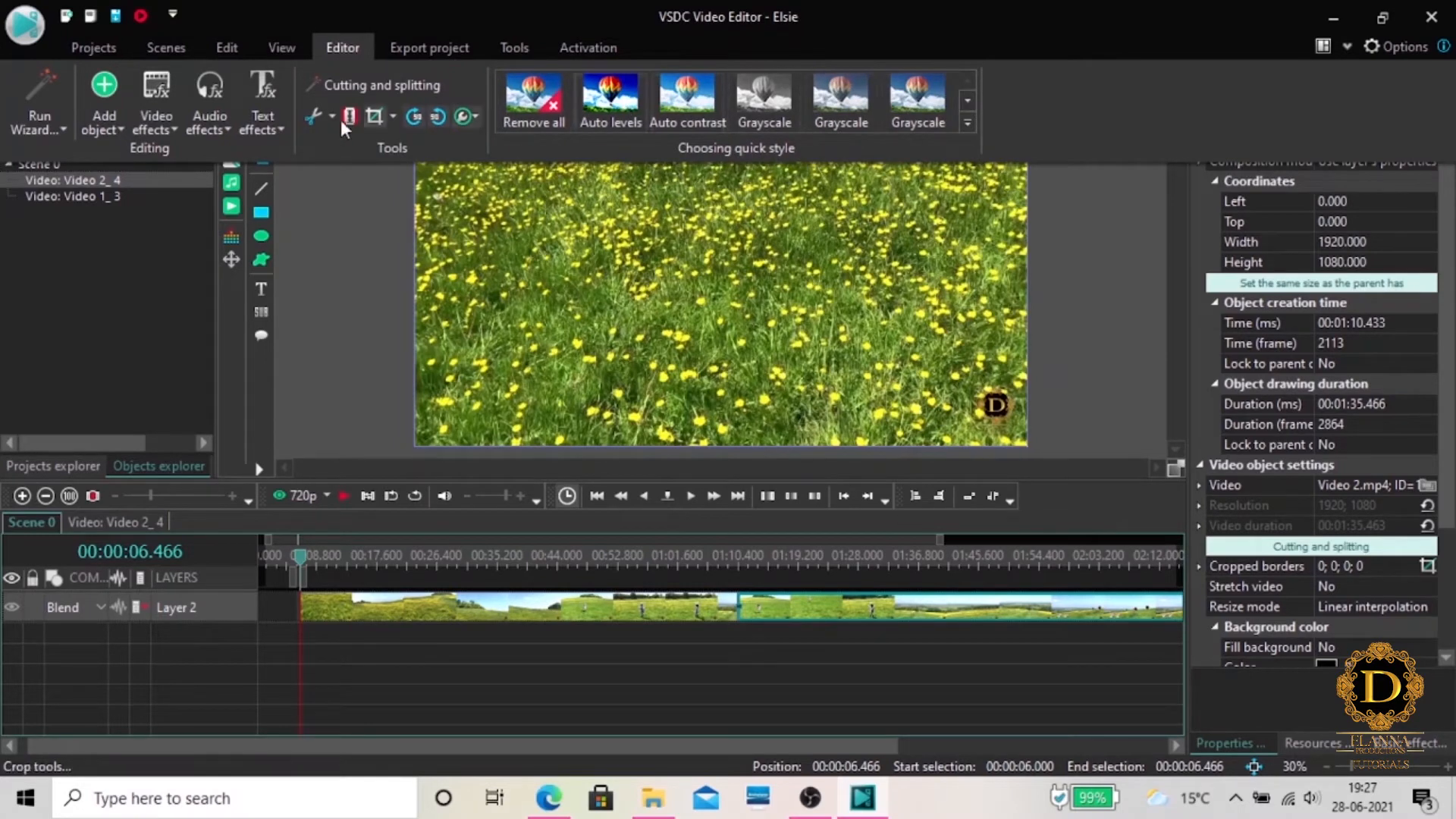
left_click(112, 131)
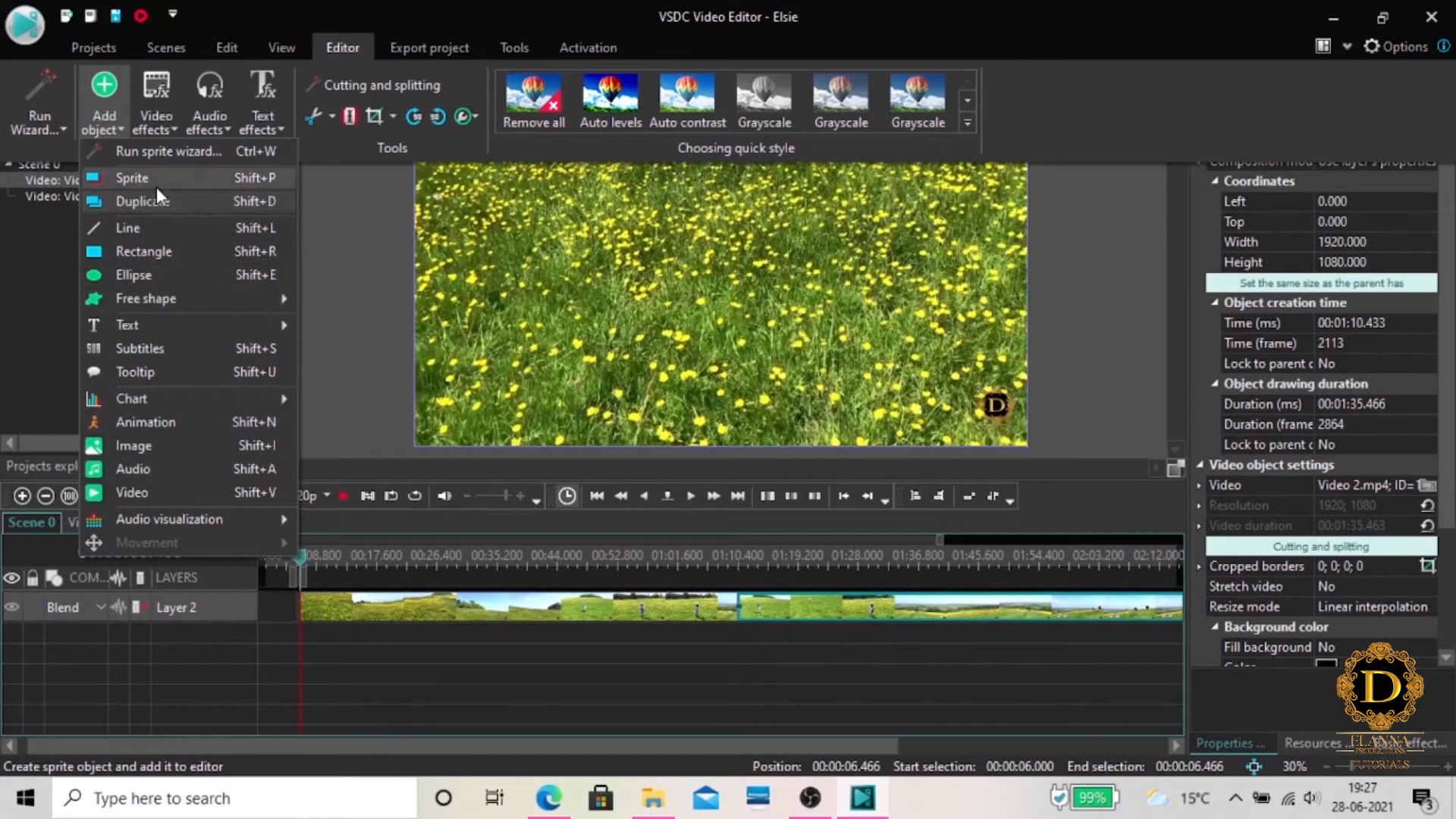
left_click(159, 115)
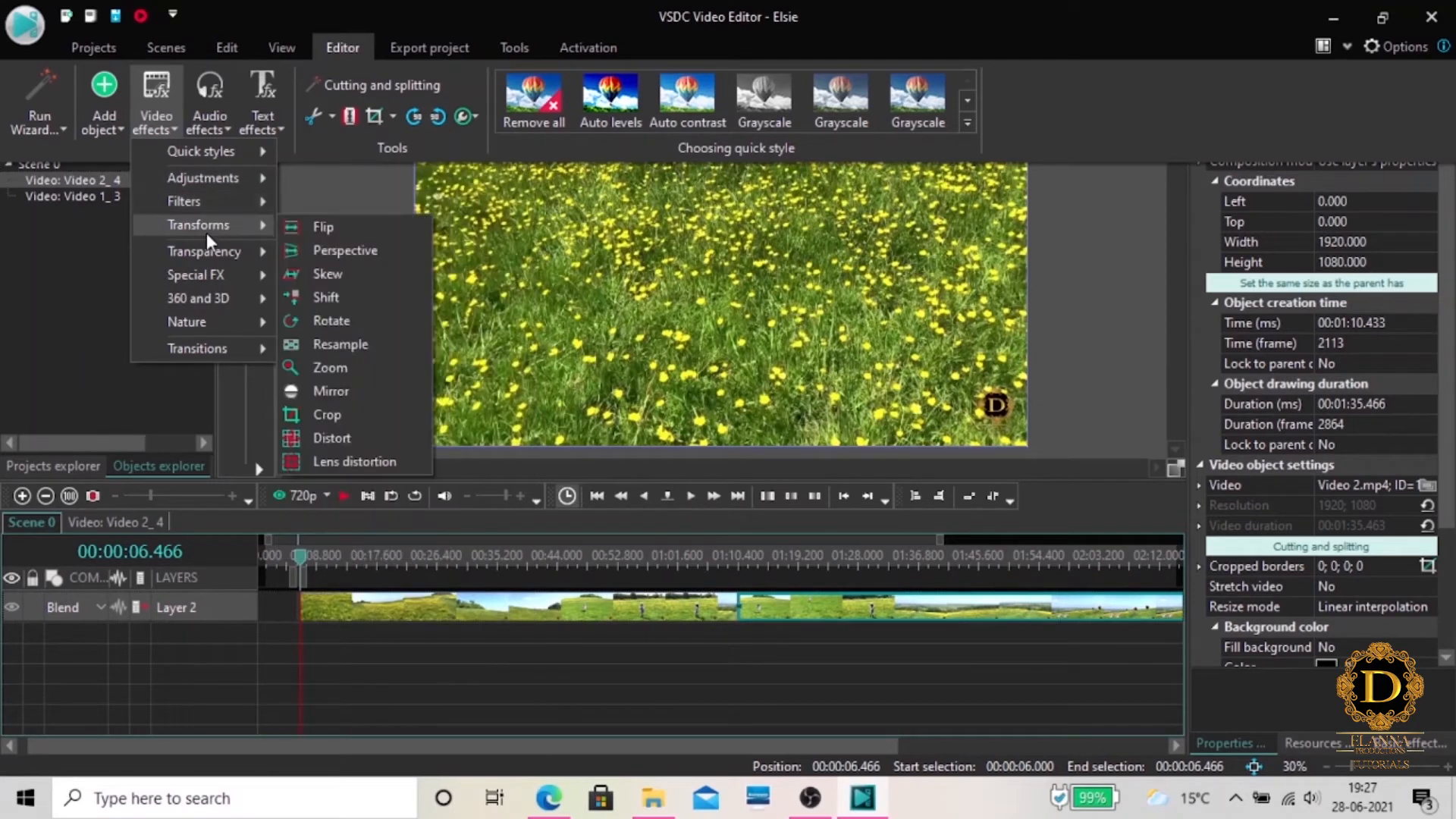
mouse_move(206, 255)
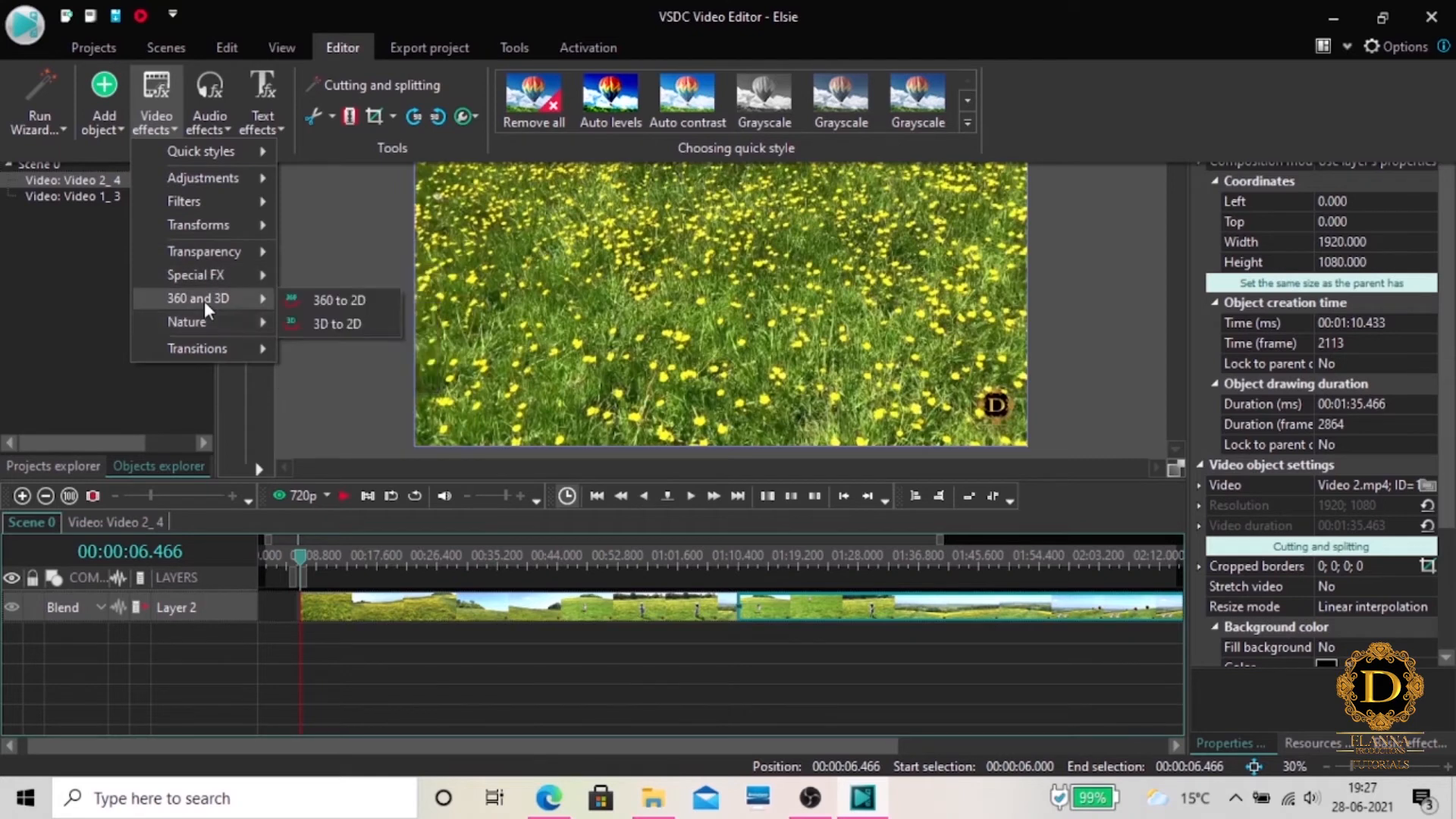
mouse_move(211, 322)
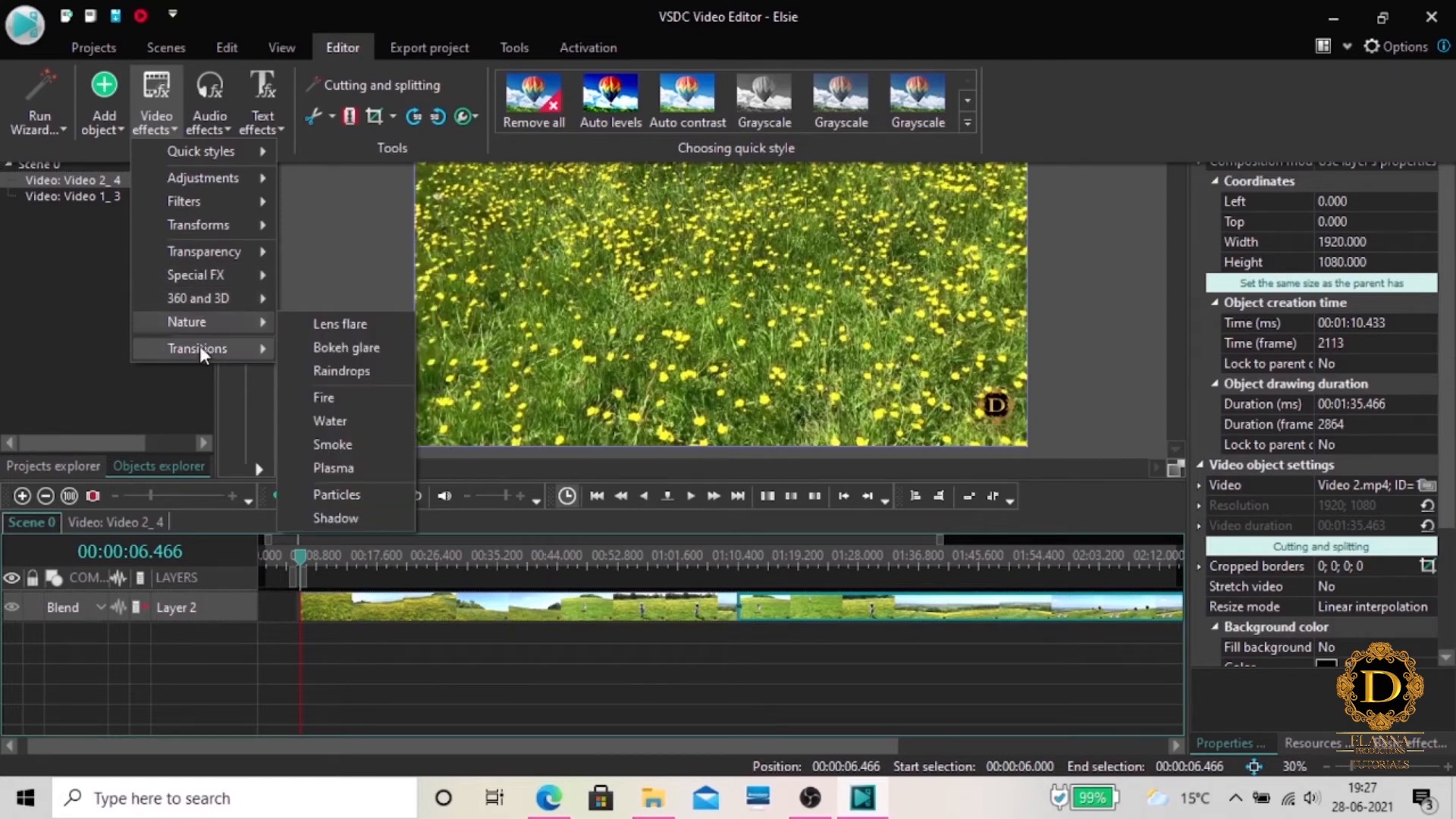
mouse_move(199, 347)
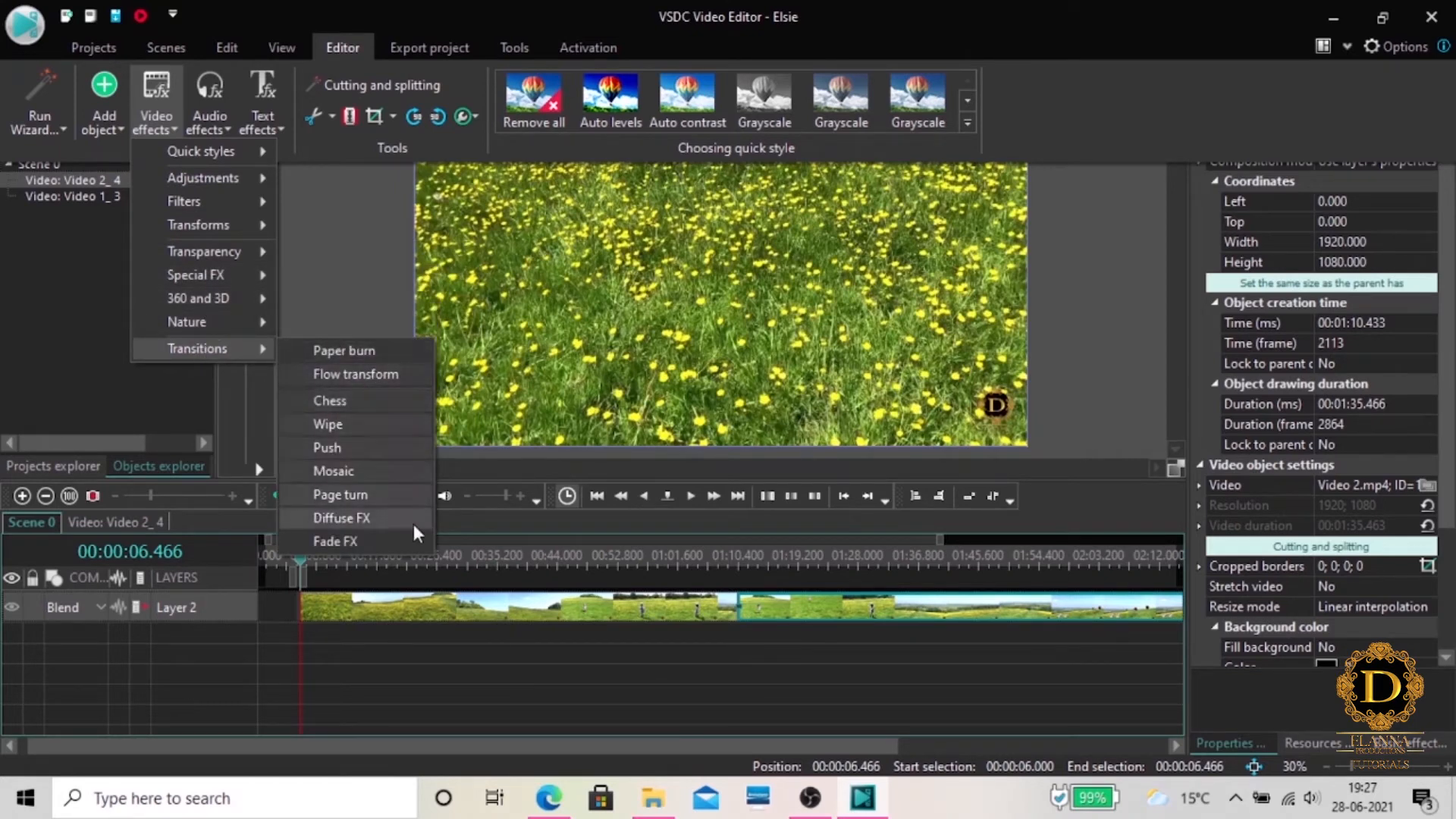
left_click(326, 256)
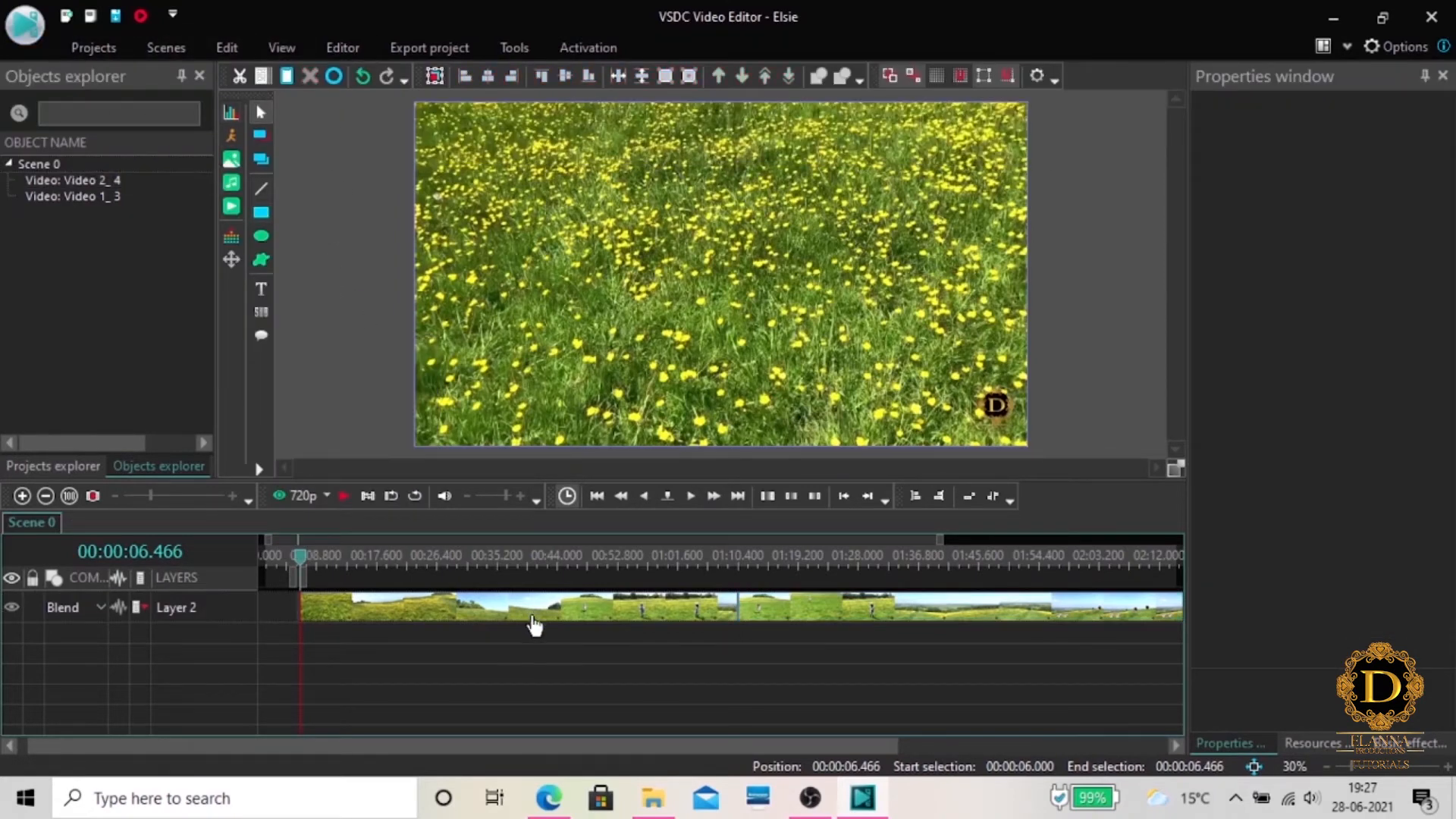
Return the playhead to 00:00:00.000 and move the Video 1 clip to the start of the timeline
left_click_drag(301, 564, 252, 561)
left_click(368, 610)
left_click_drag(363, 610, 321, 610)
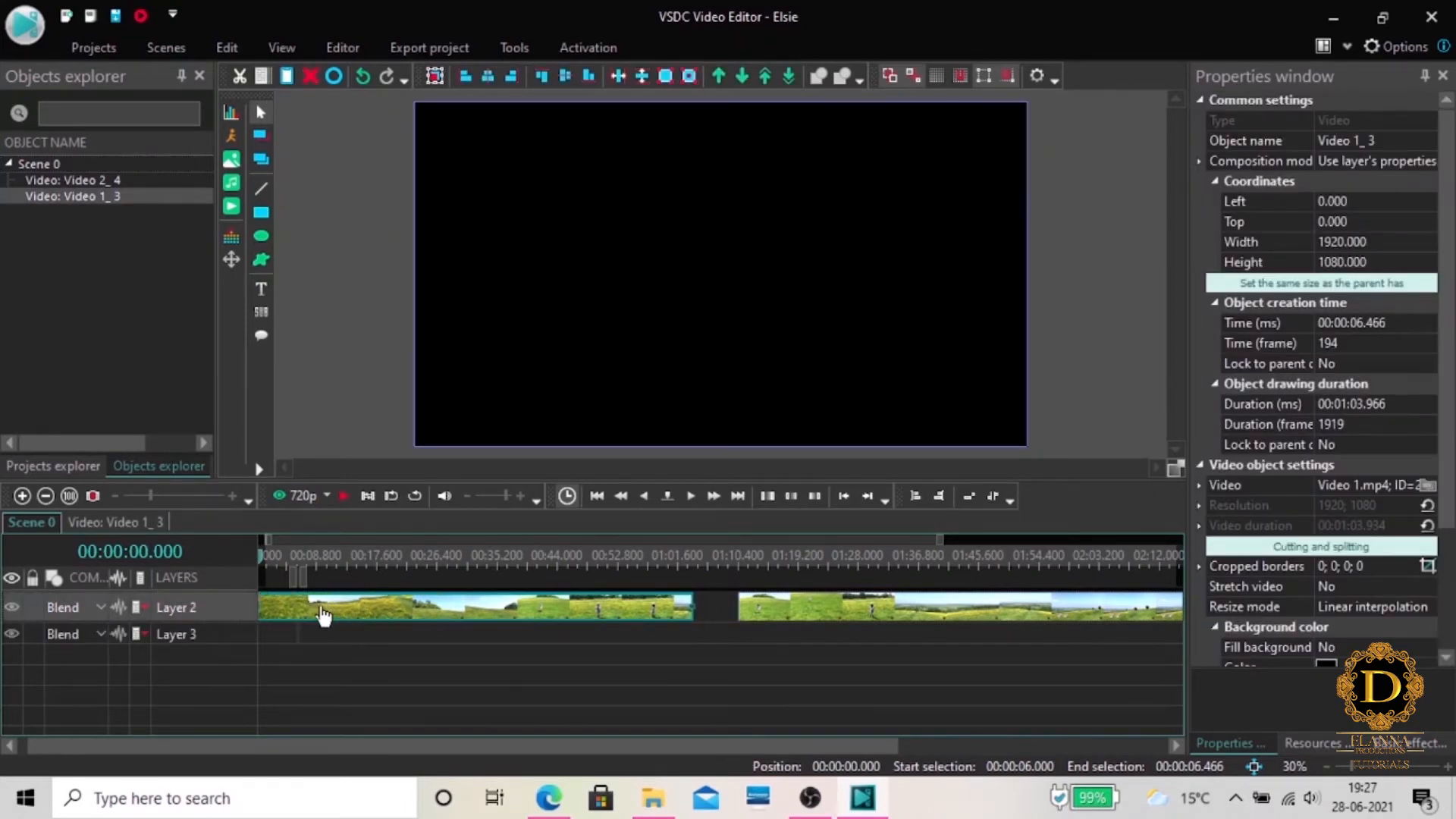
Split the Video 1 clip into two parts at 00:00:22.700
left_click(270, 559)
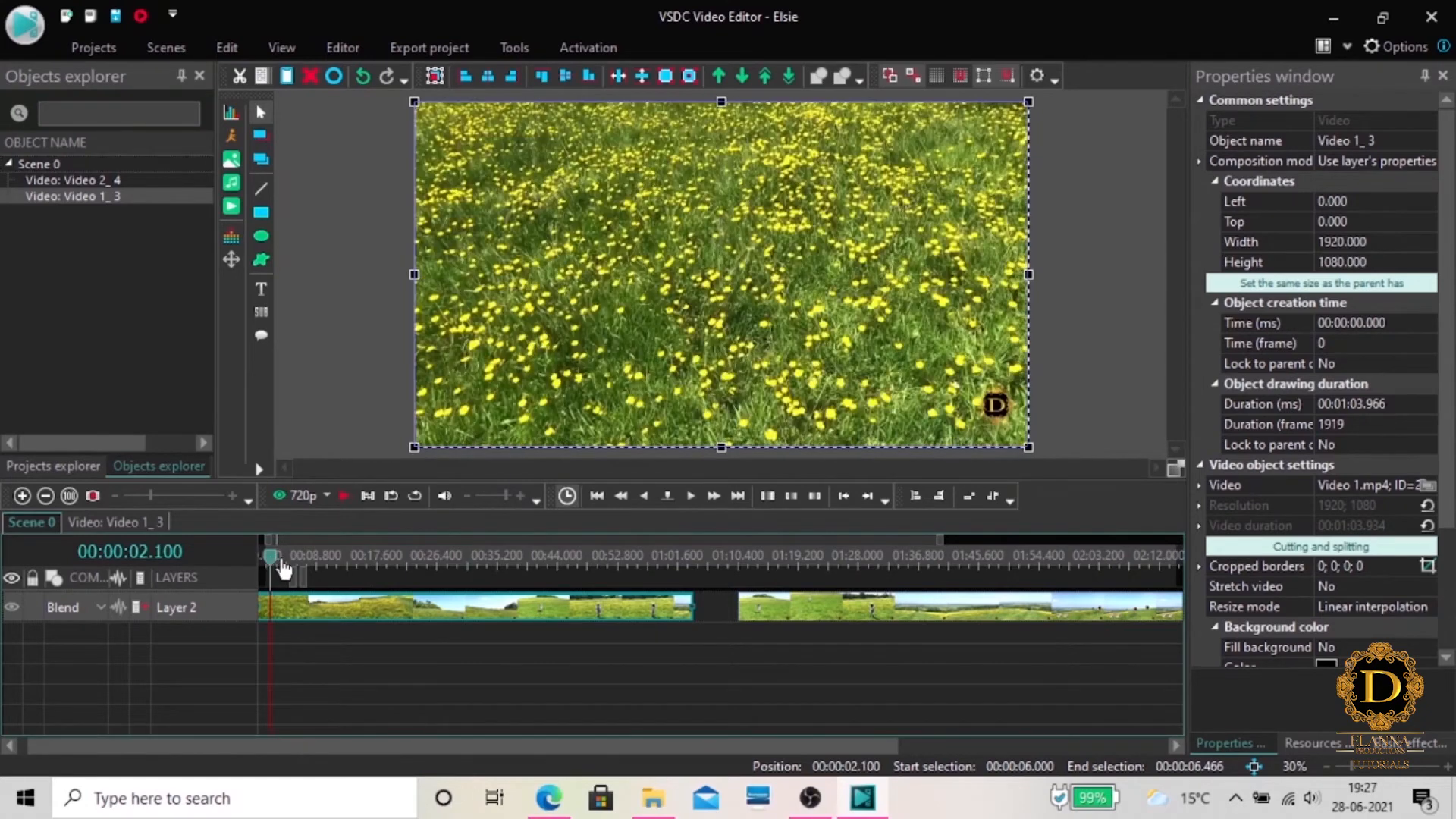
left_click(277, 561)
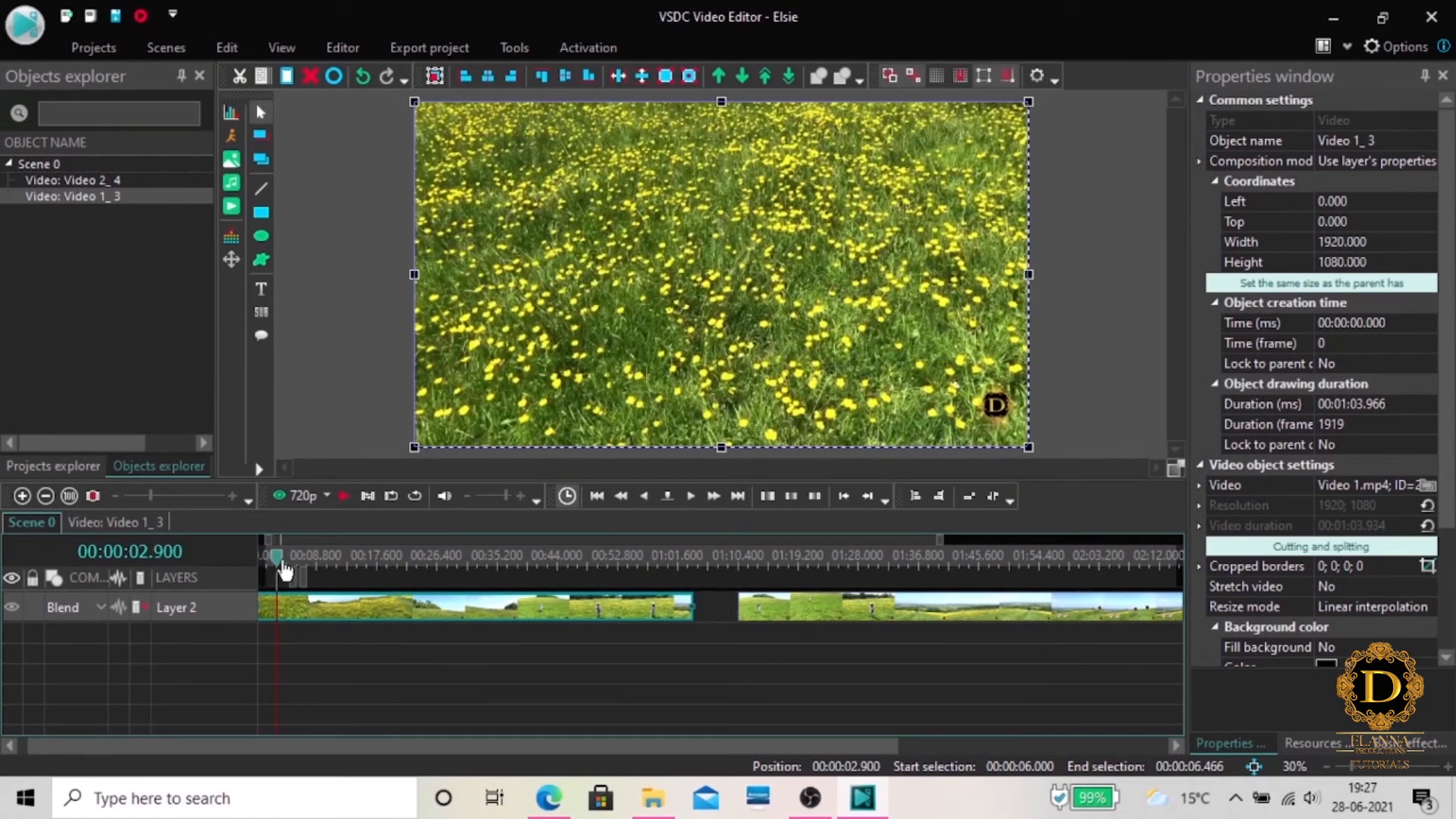
left_click_drag(274, 561, 461, 572)
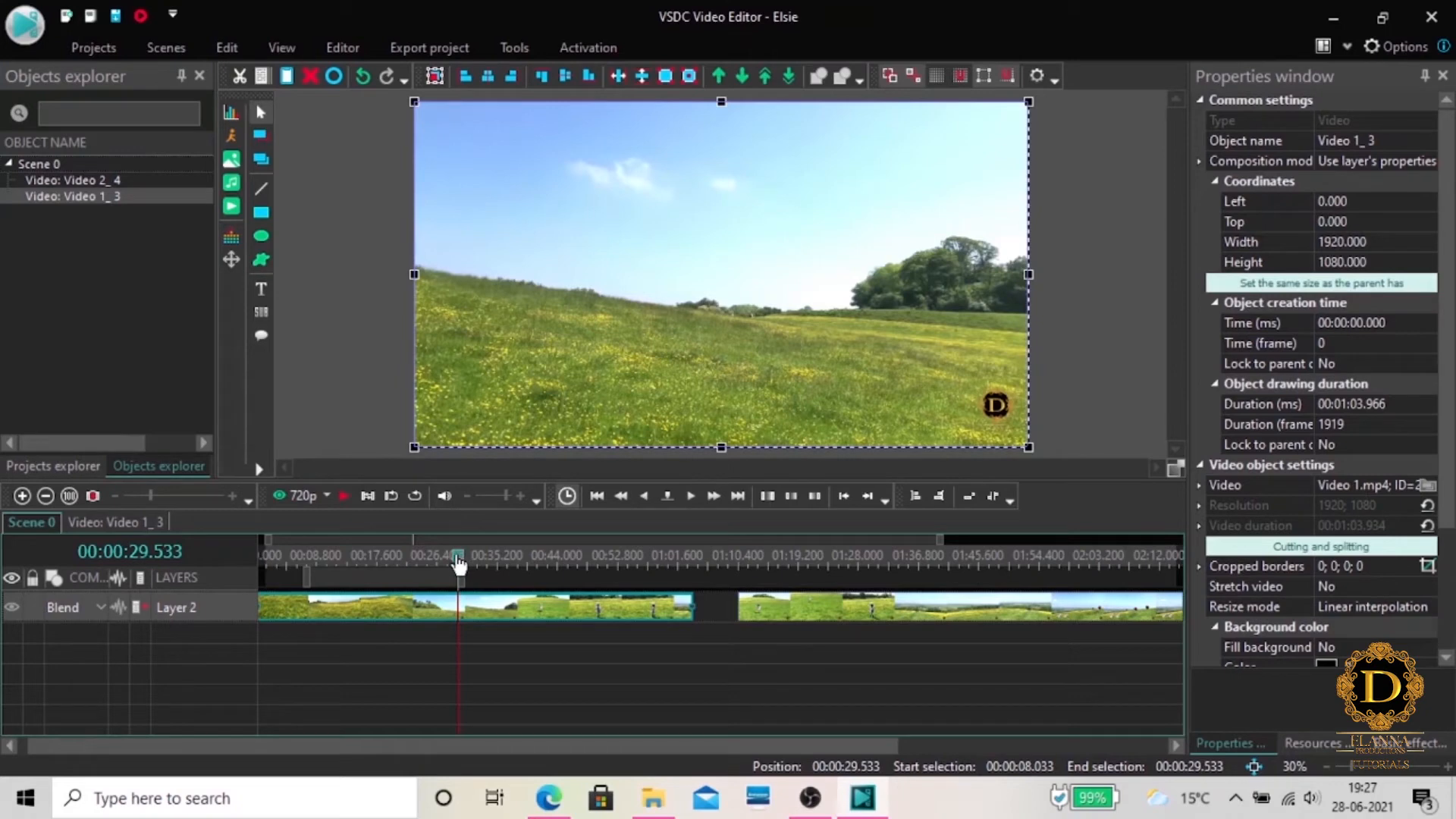
left_click(455, 561)
left_click(413, 561)
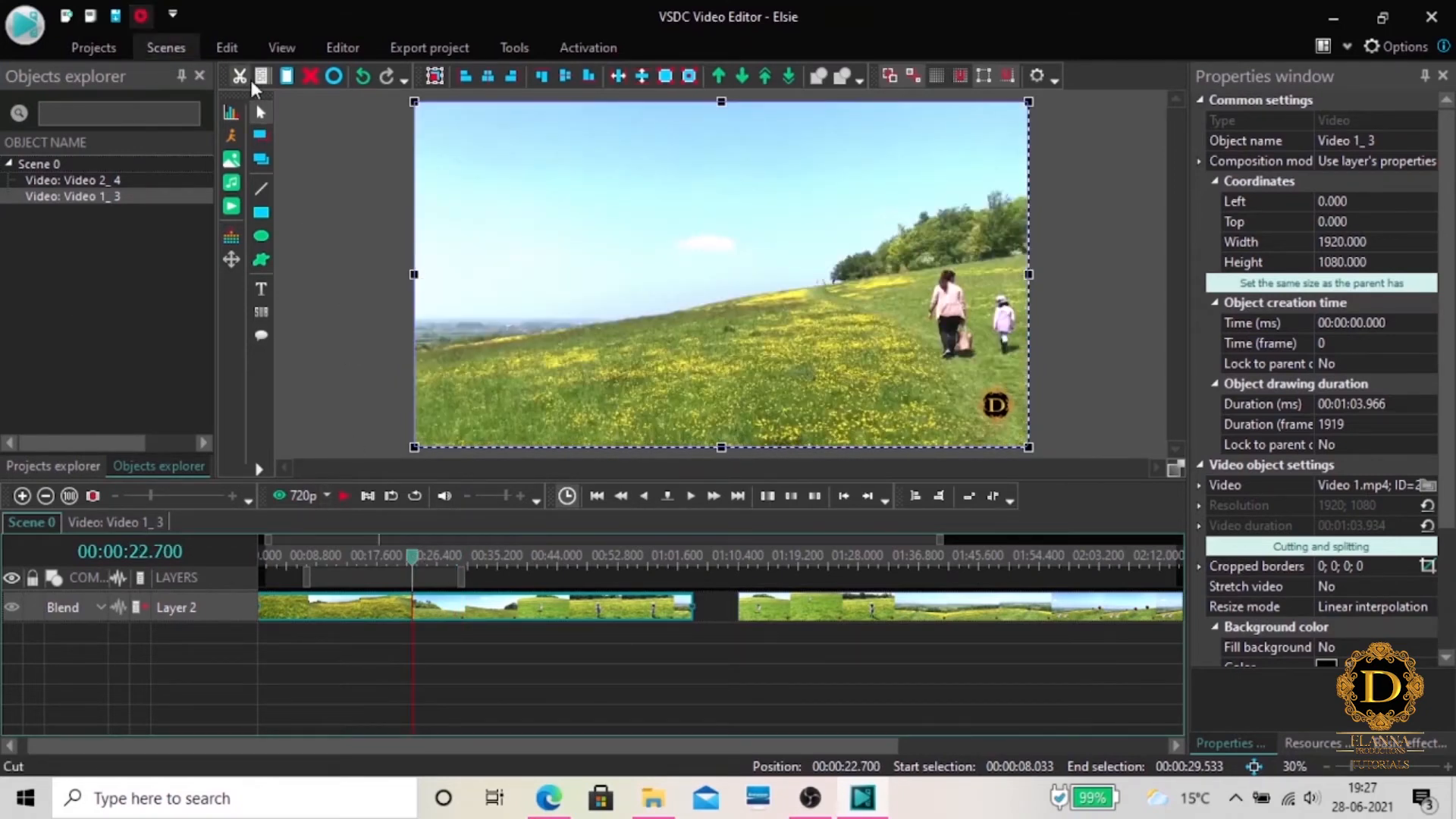
left_click(346, 48)
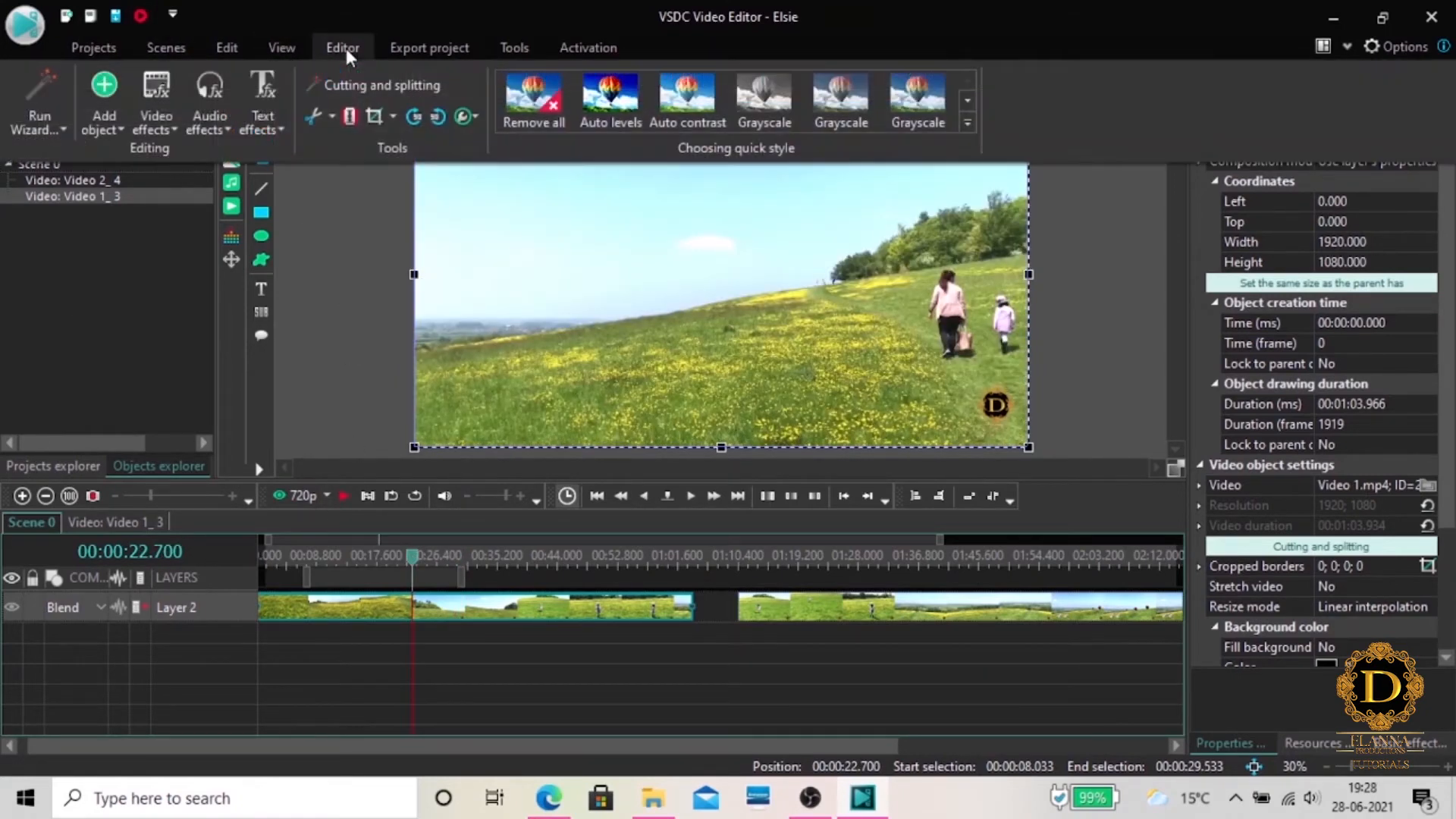
left_click(347, 117)
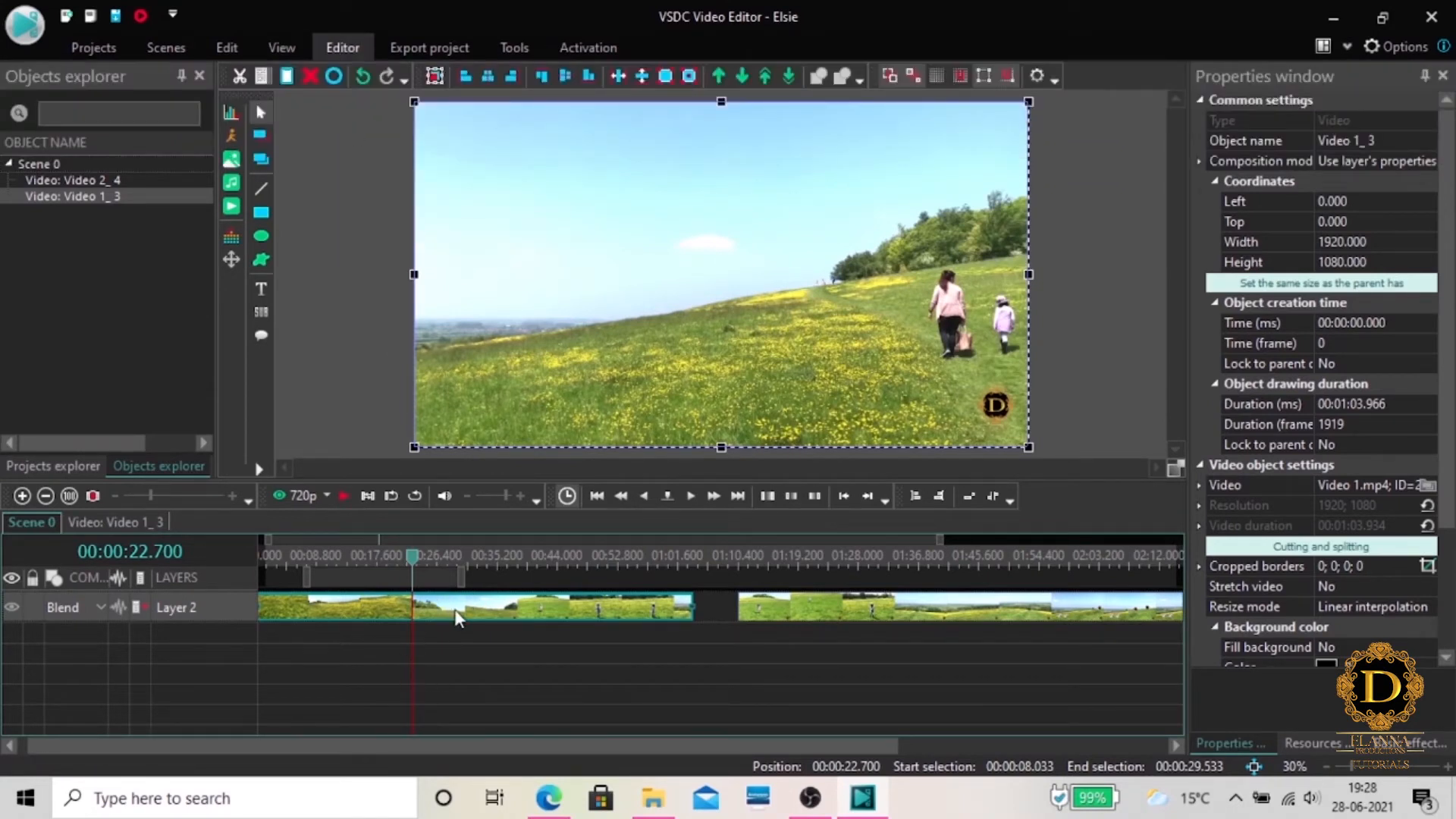
mouse_move(449, 610)
left_mouse_down()
mouse_move(501, 617)
mouse_move(452, 627)
mouse_move(456, 601)
left_mouse_up()
left_click(588, 653)
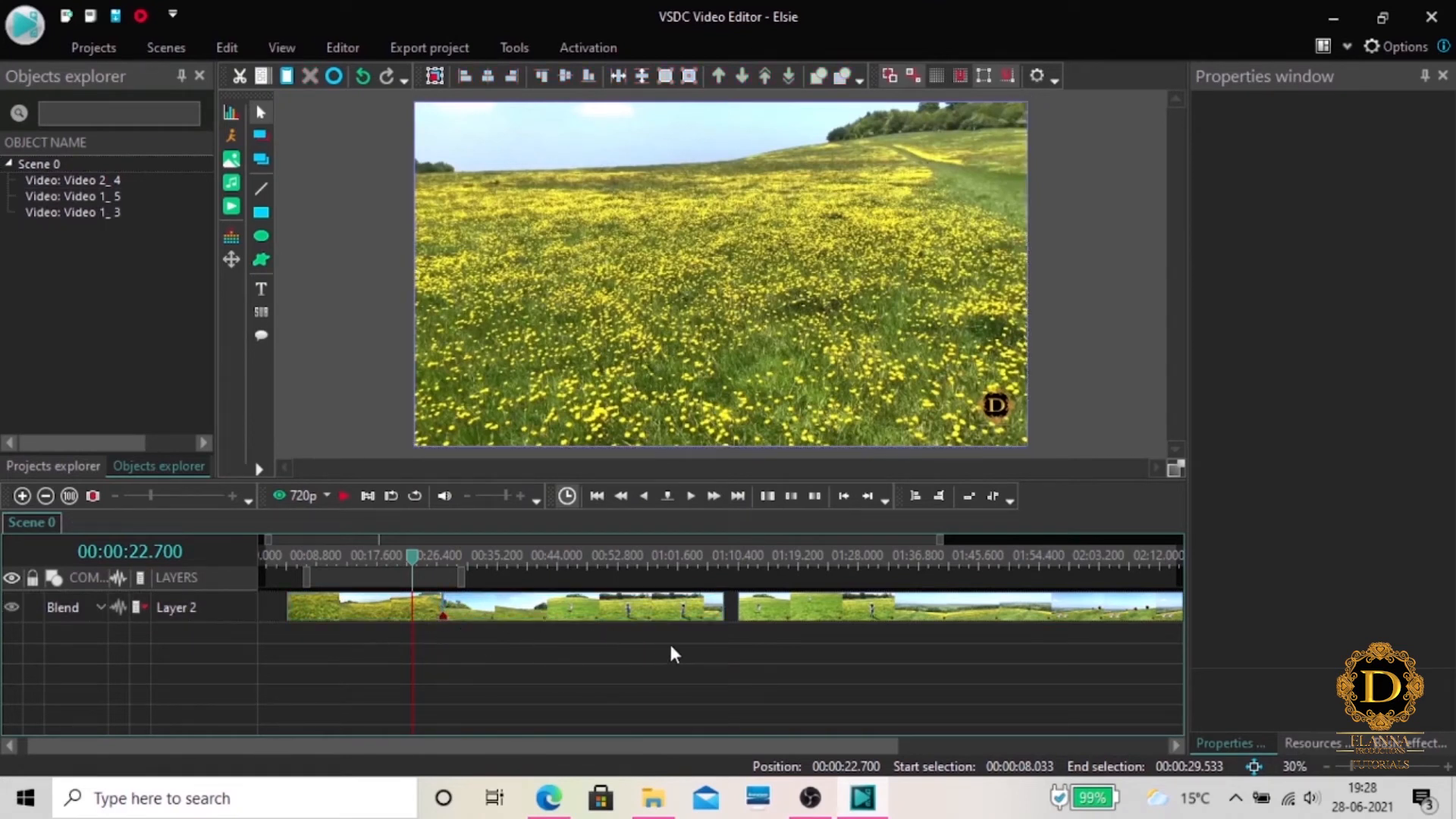
Delete the second part of the split Video 1 clip from the timeline
left_click(619, 611)
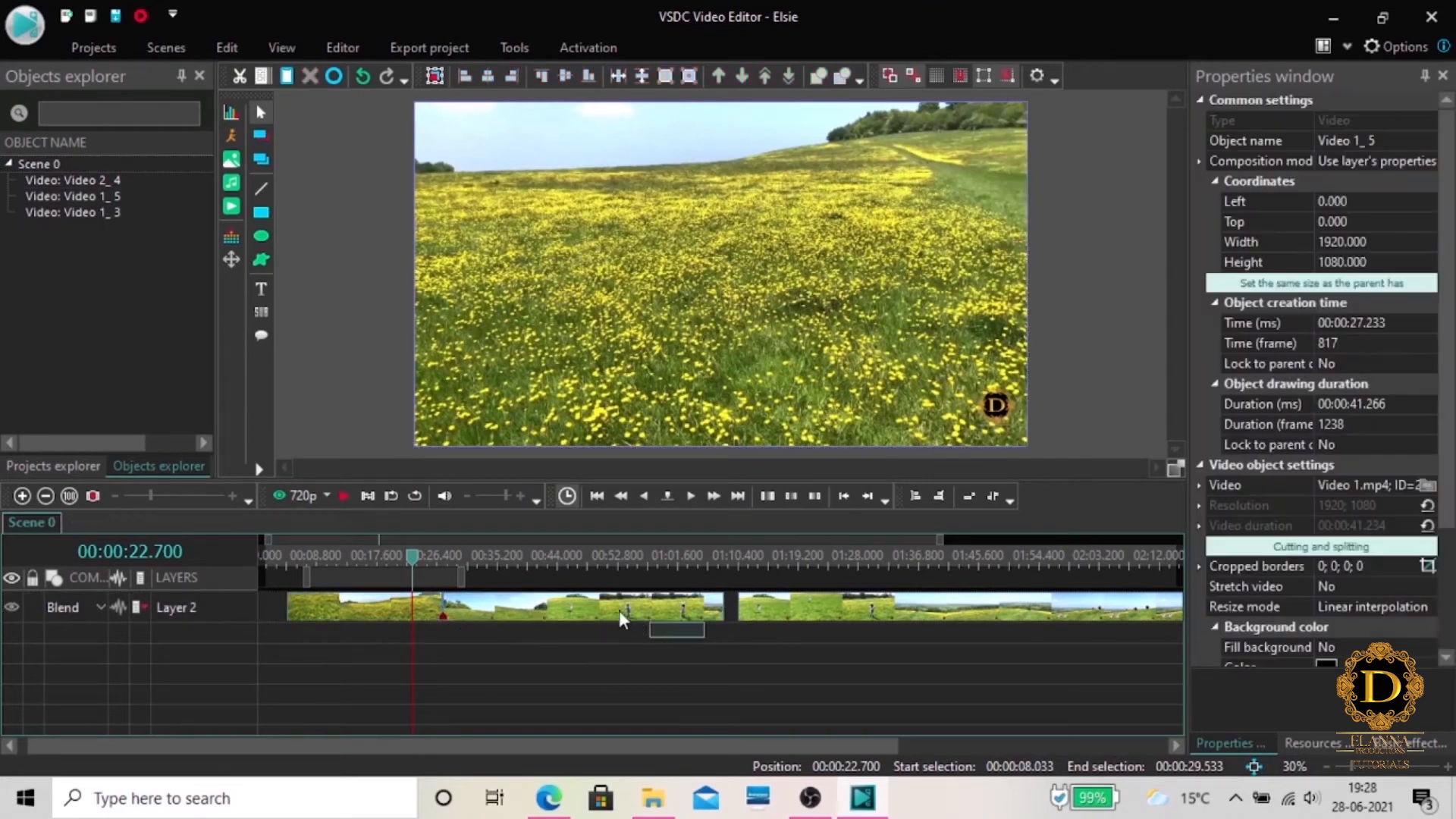
right_click(573, 618)
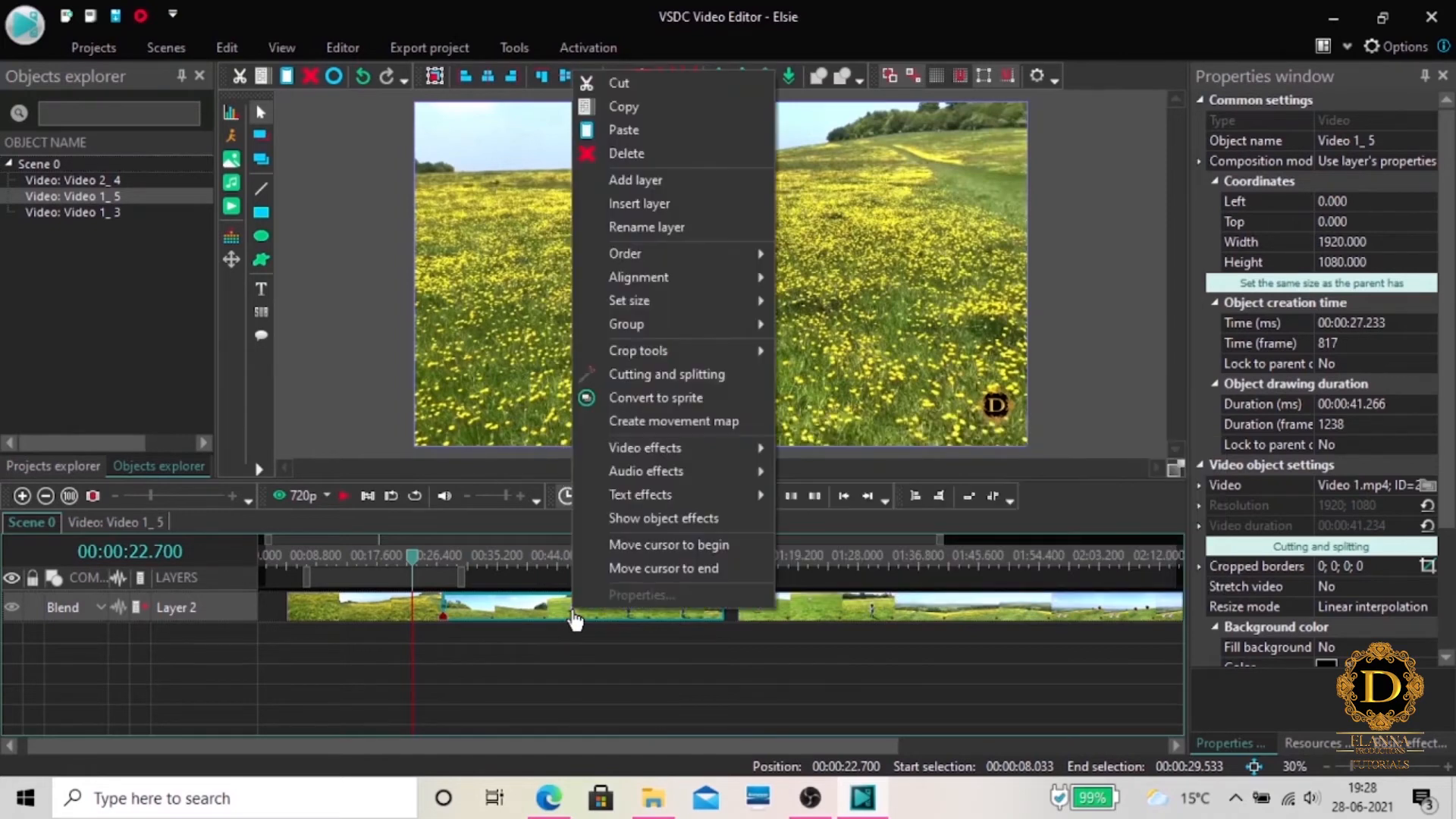
left_click(659, 154)
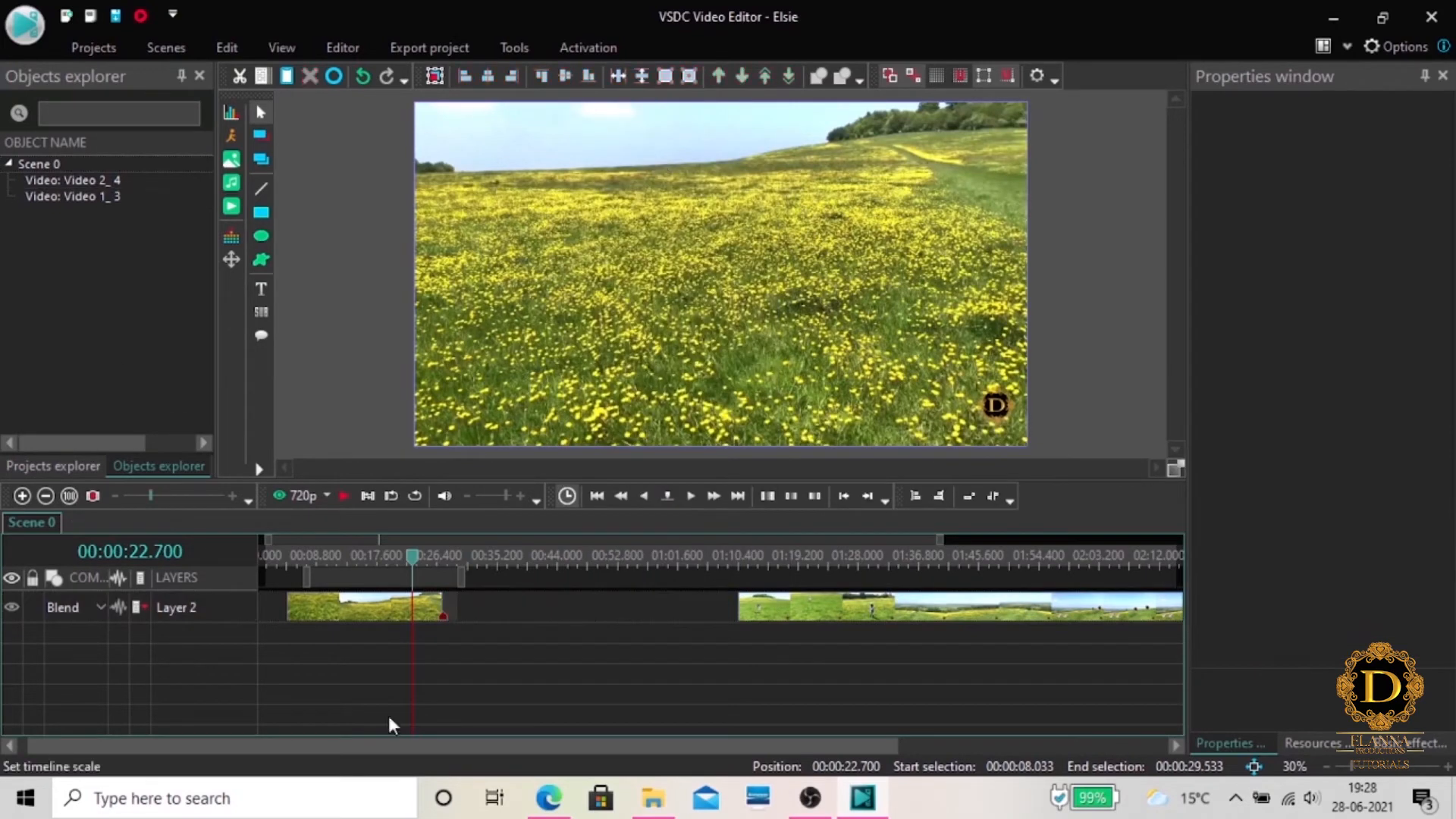
Move the remaining Video 1 part to the start of the timeline and place the Video 2 clip directly after it
mouse_move(411, 557)
left_mouse_down()
mouse_move(317, 567)
mouse_move(429, 572)
left_mouse_up()
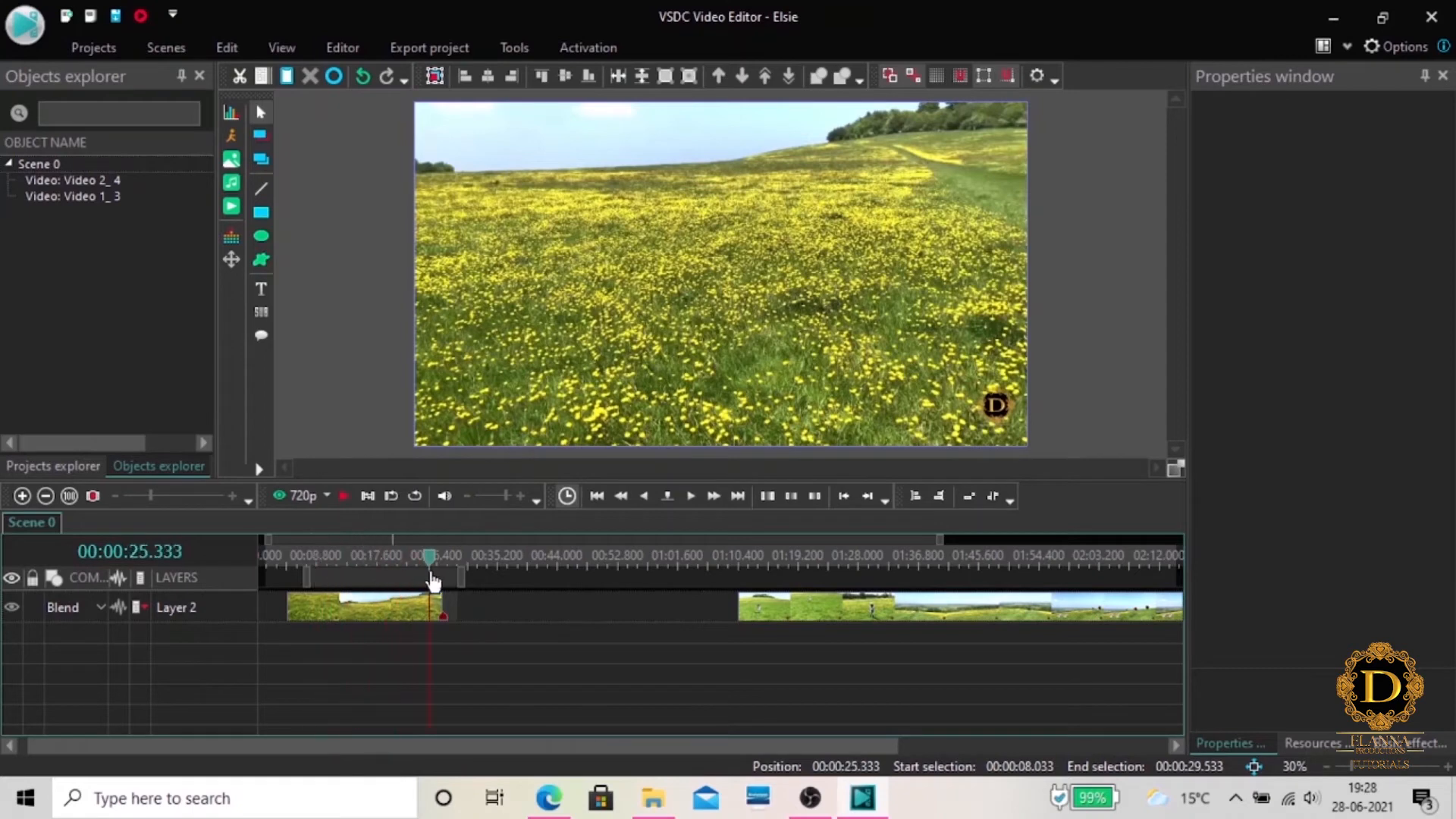
left_click(334, 573)
left_click_drag(407, 616, 366, 614)
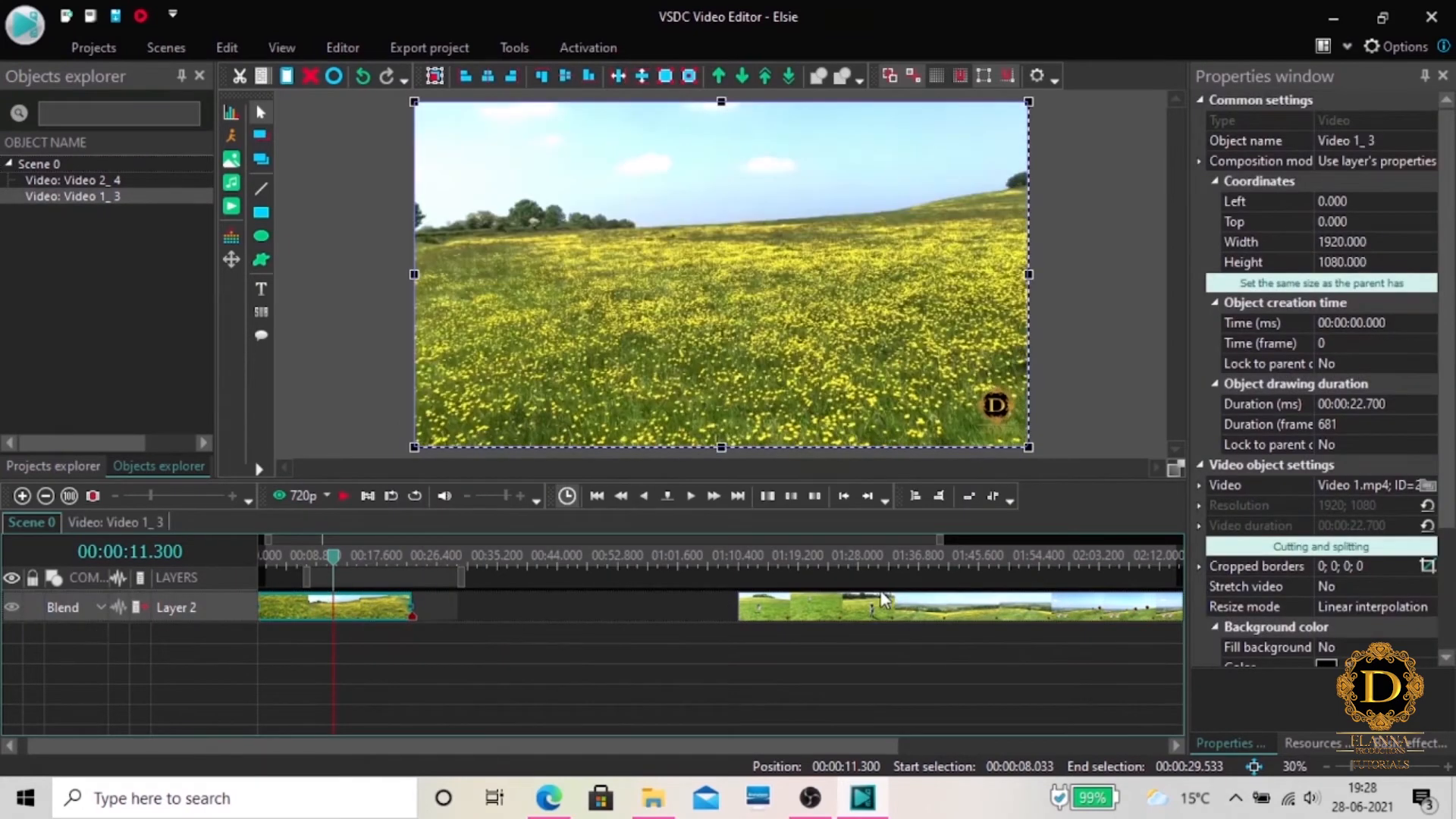
left_click_drag(871, 616, 548, 610)
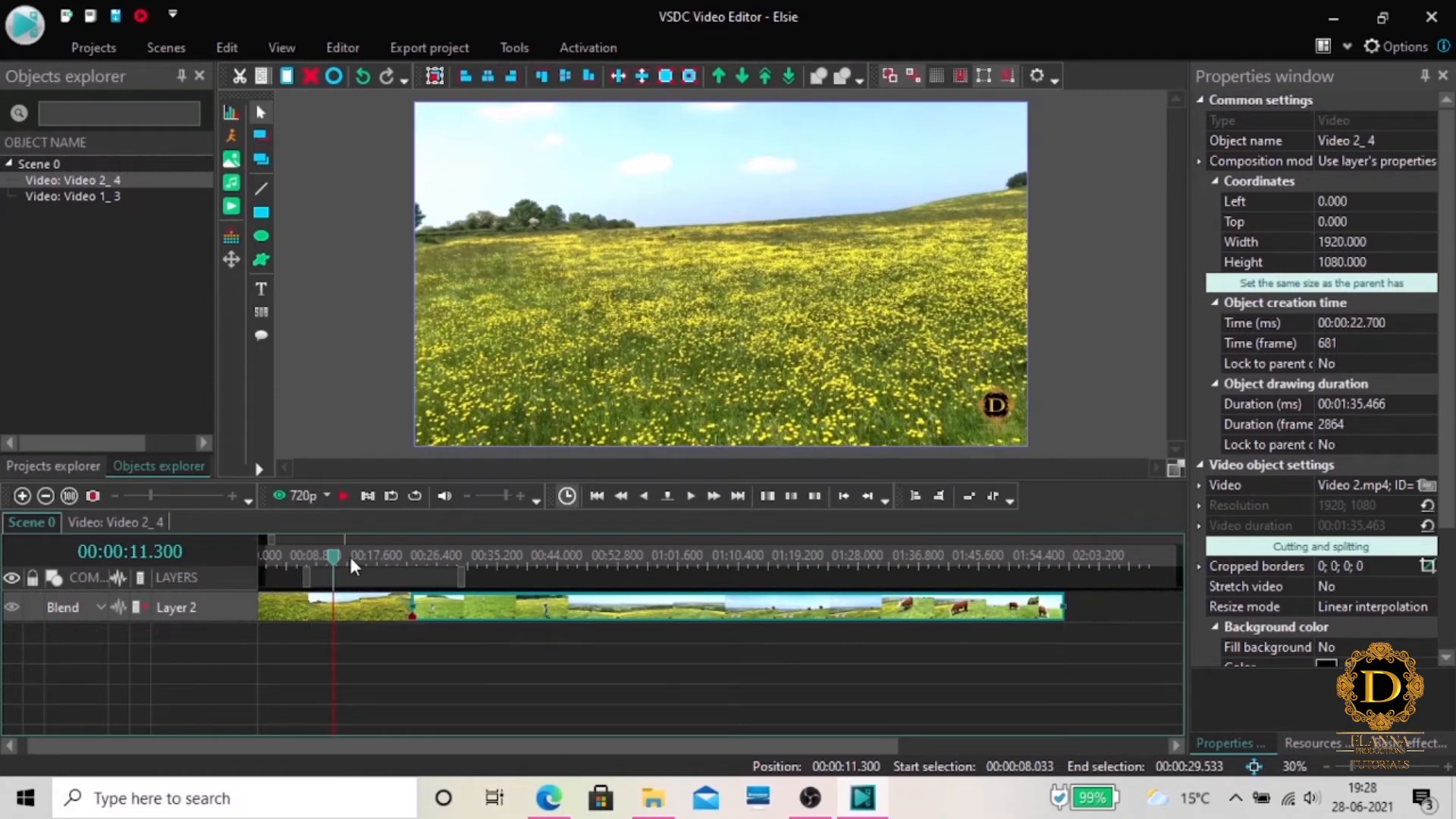
Play the scene across the join from about 20 seconds, and split the Video 2 clip at 00:00:30.266
left_click_drag(334, 557, 371, 566)
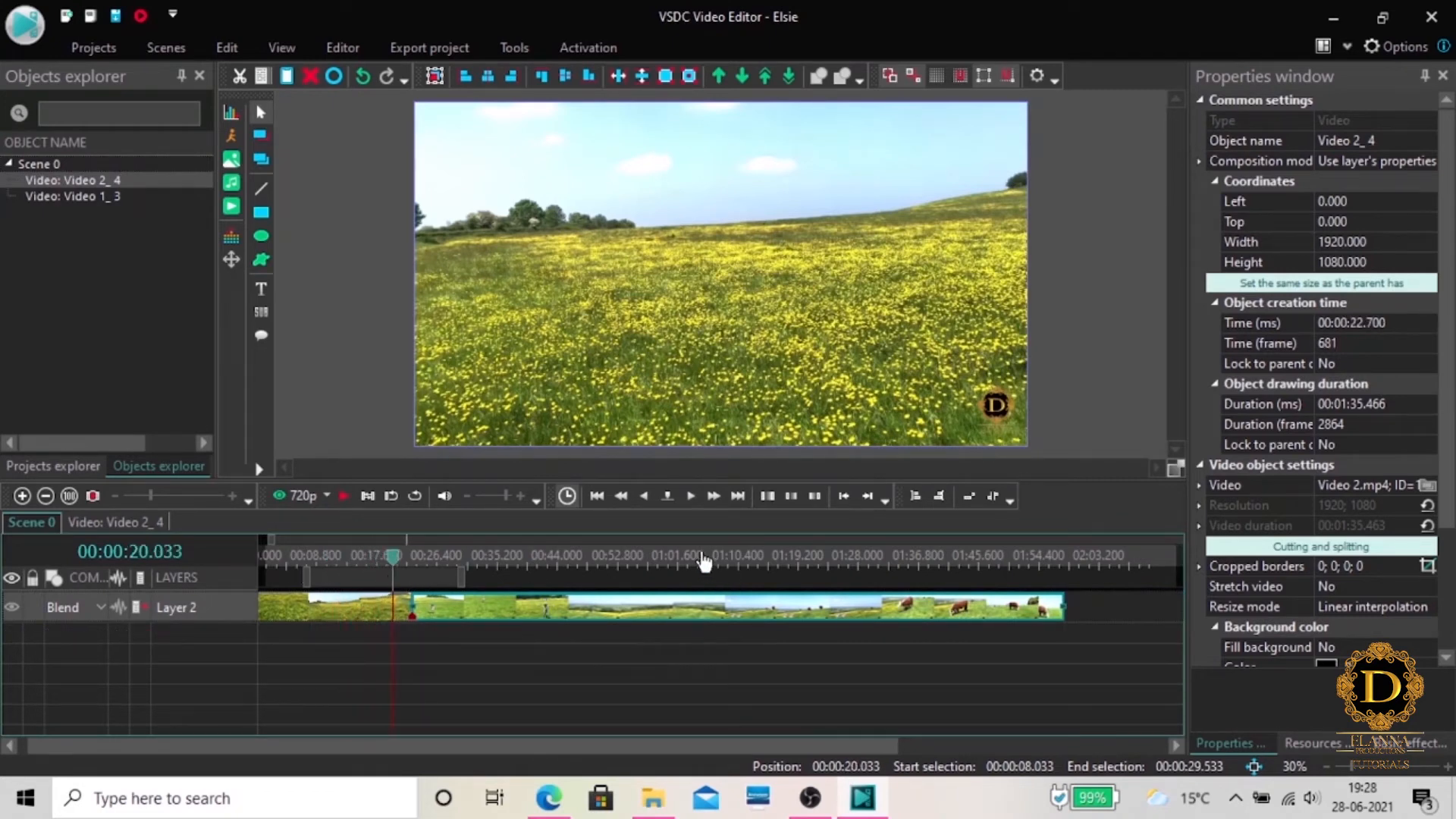
left_click(344, 497)
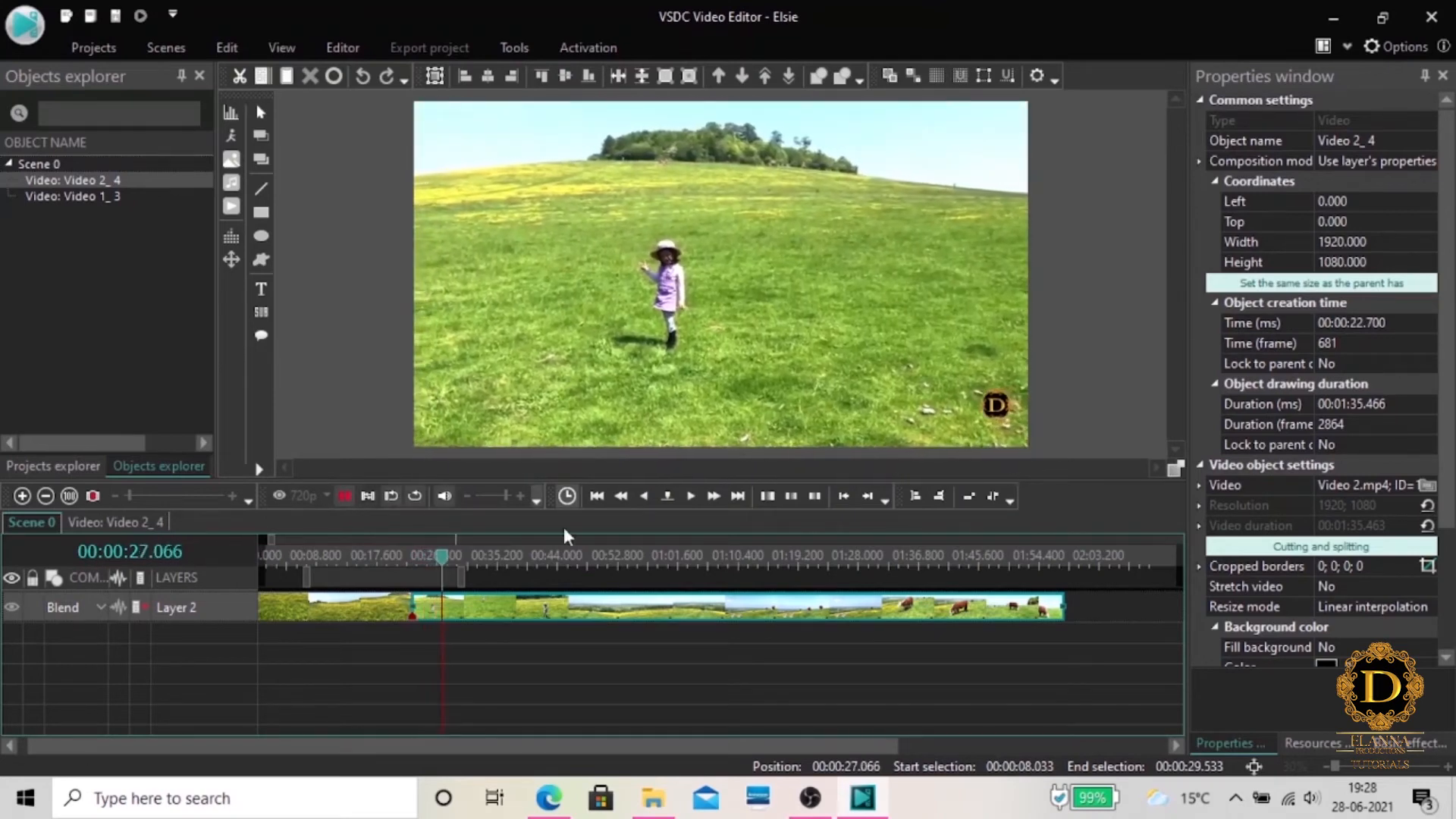
left_click(809, 439)
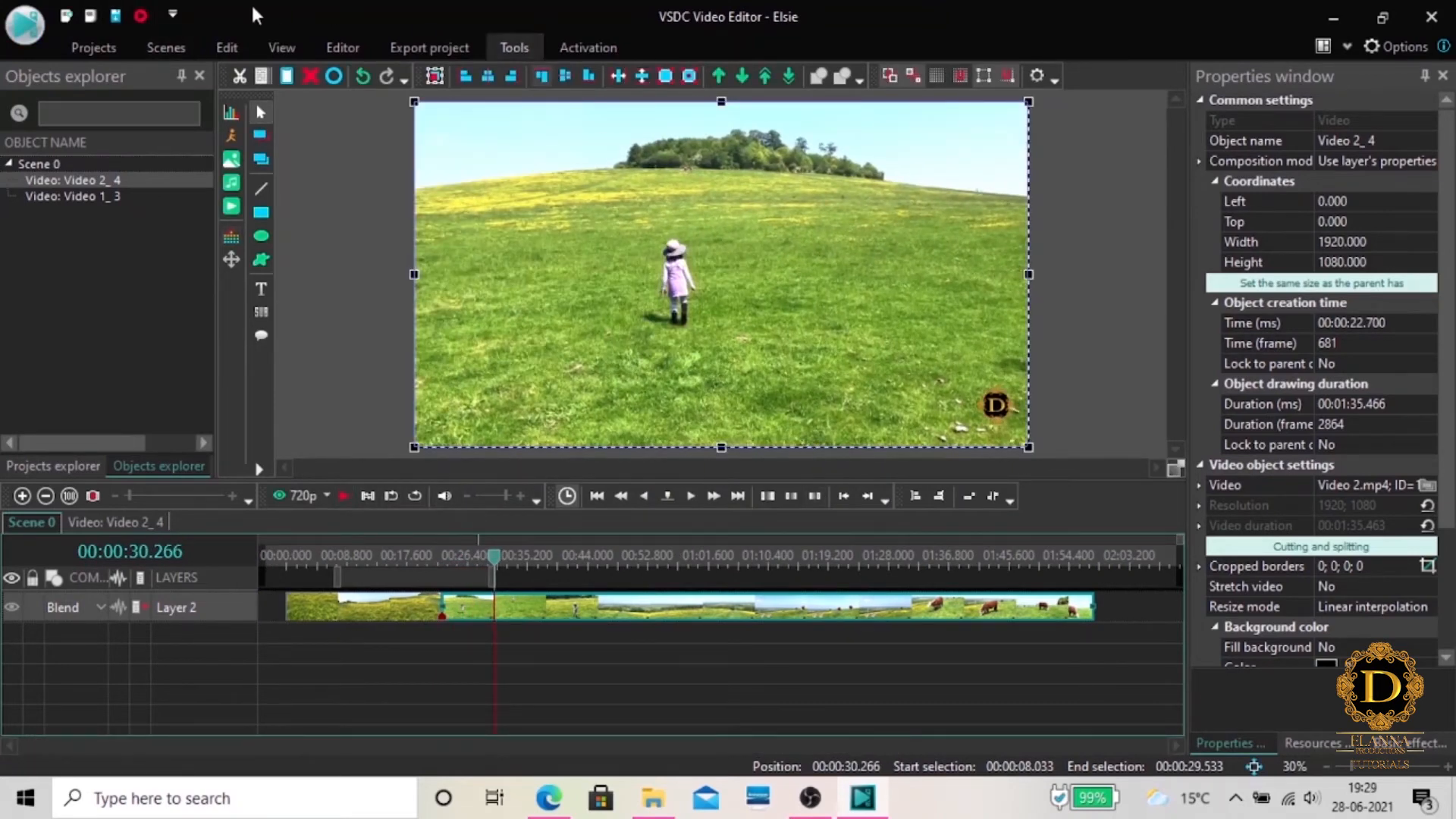
left_click(343, 47)
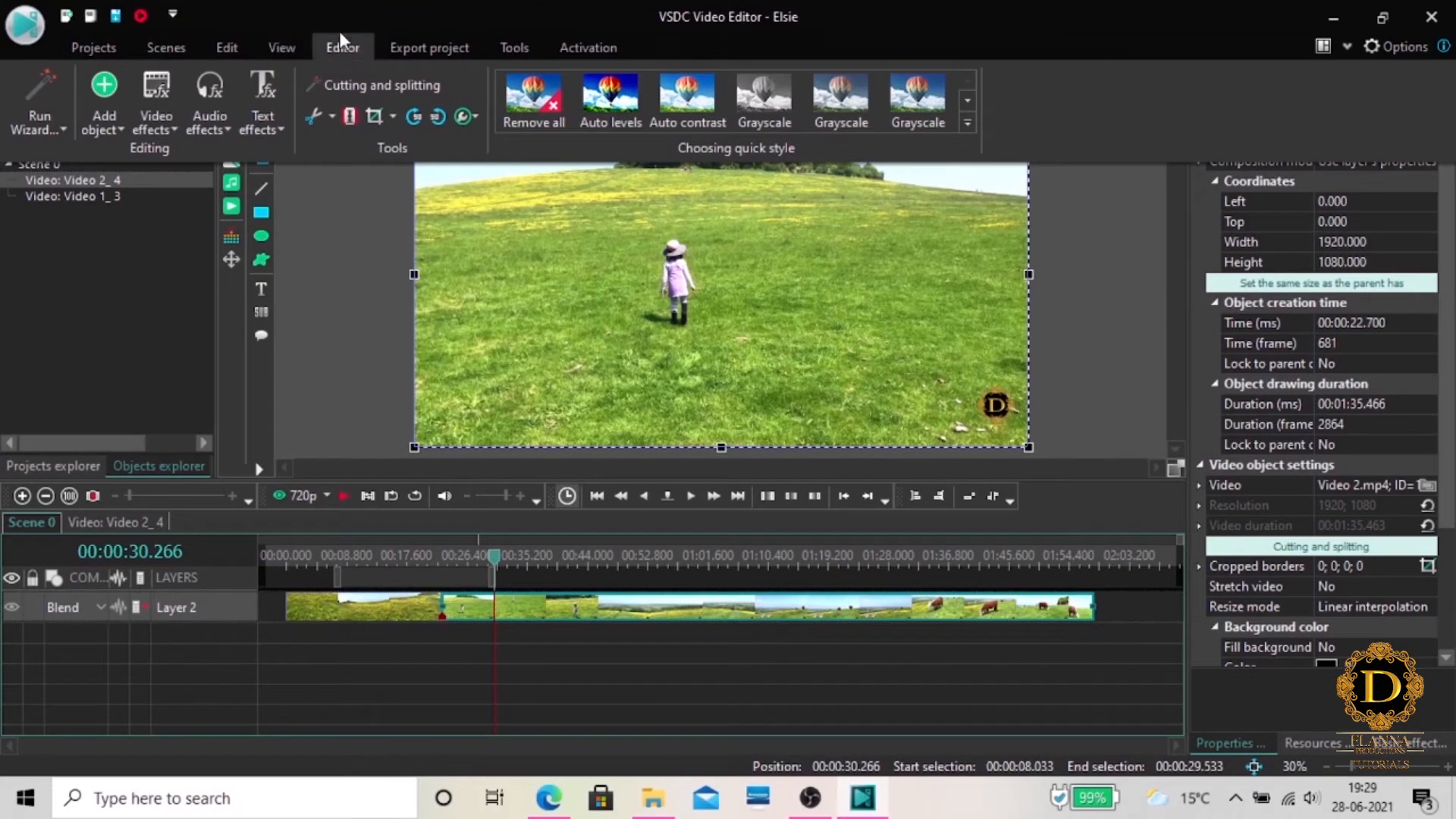
left_click(350, 115)
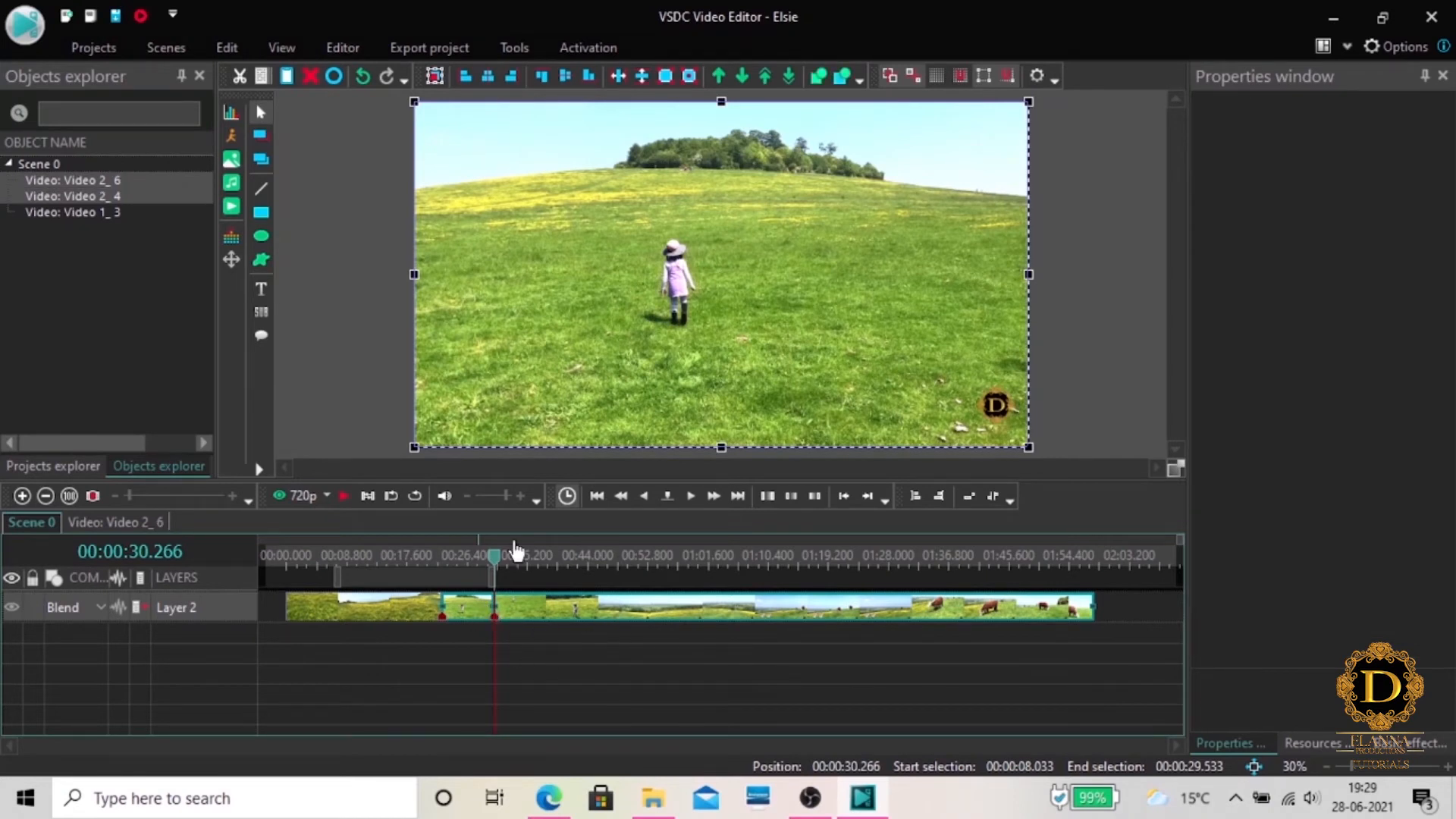
Delete the short first part of Video 2 and move the remainder directly against the end of the first clip
left_click(455, 606)
right_click(459, 607)
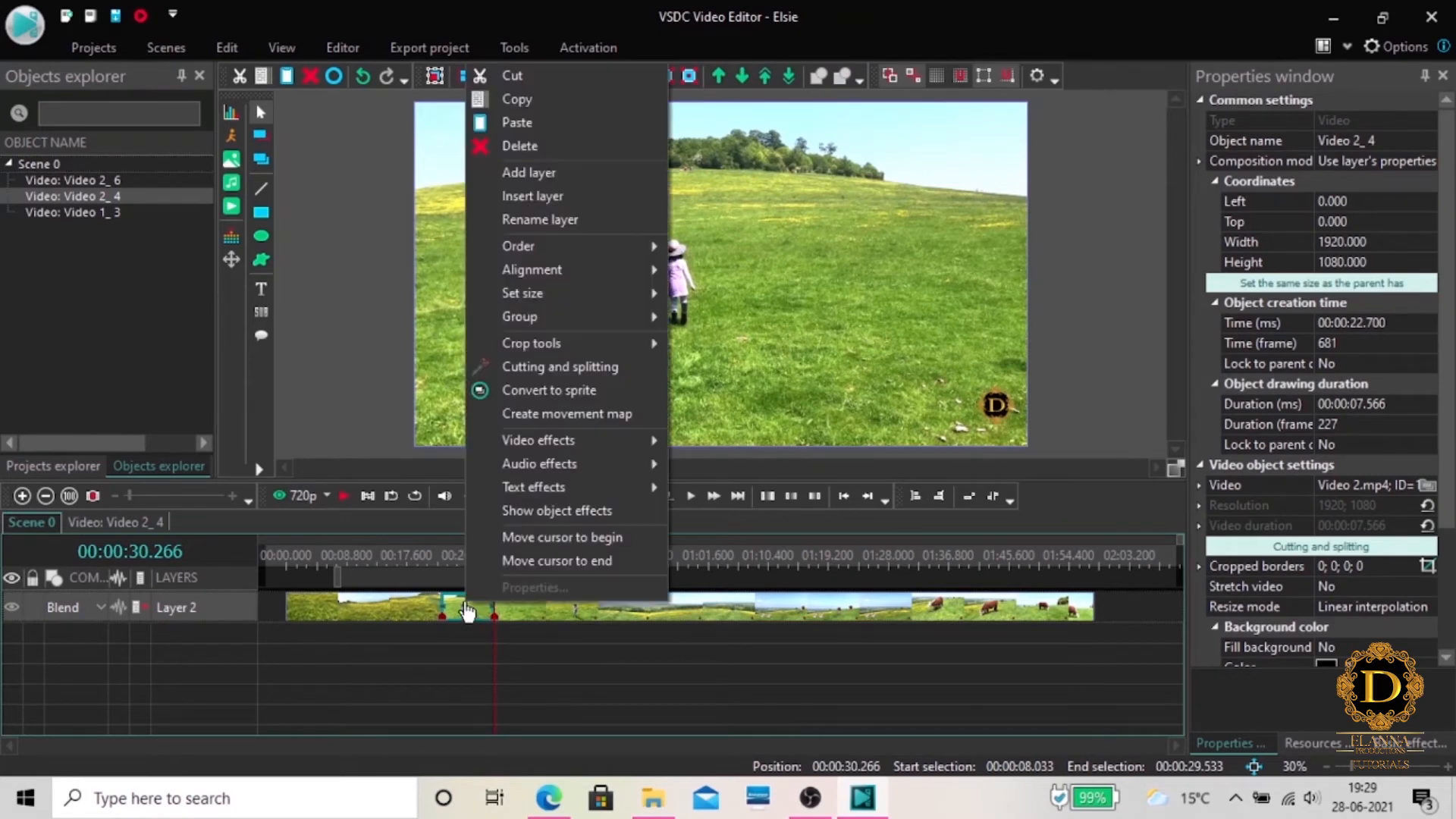
left_click(563, 148)
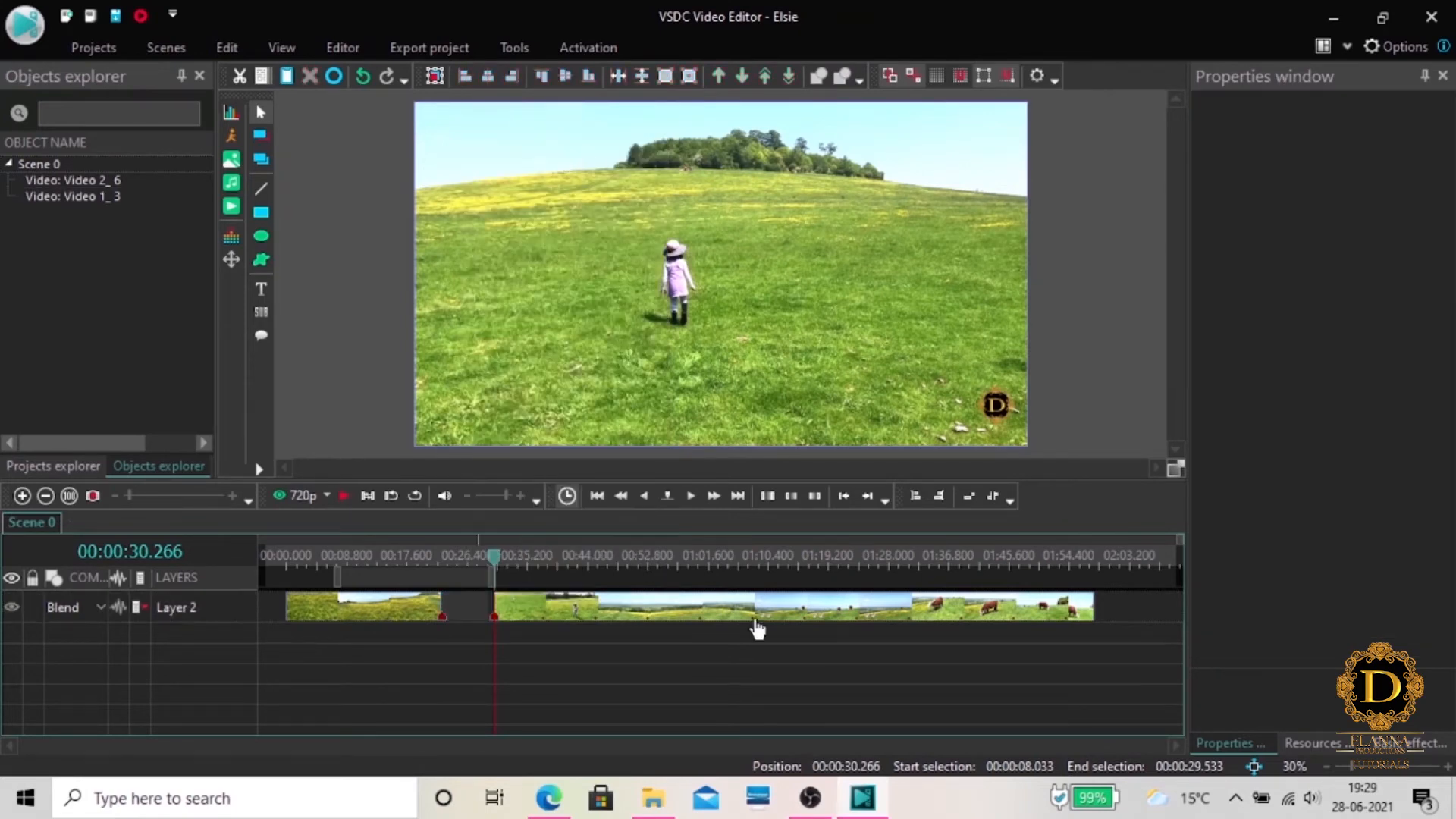
left_click_drag(644, 616, 597, 620)
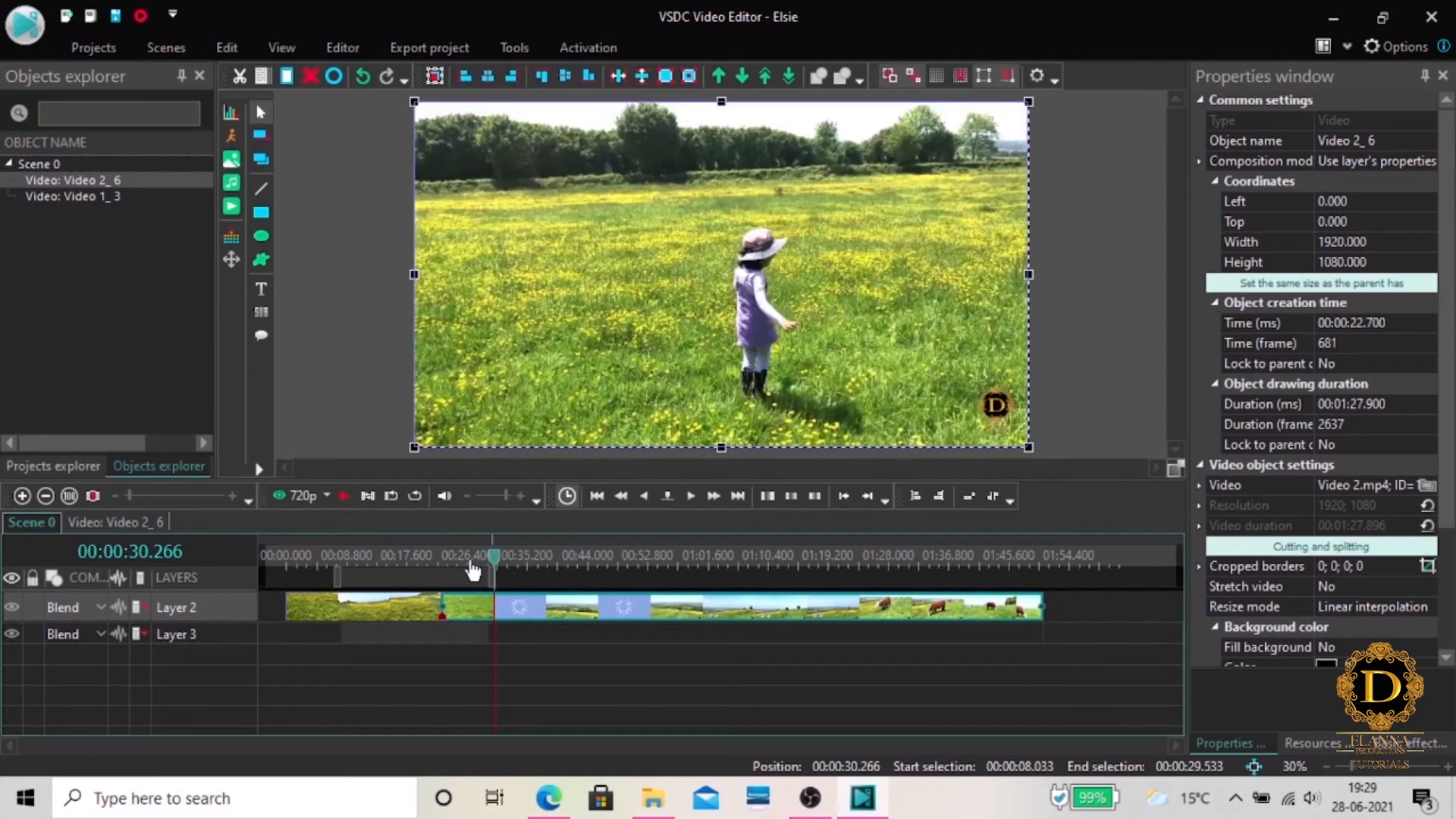
Play the scene across the new join between the two clips, starting from about 20 seconds
left_click_drag(495, 562, 423, 563)
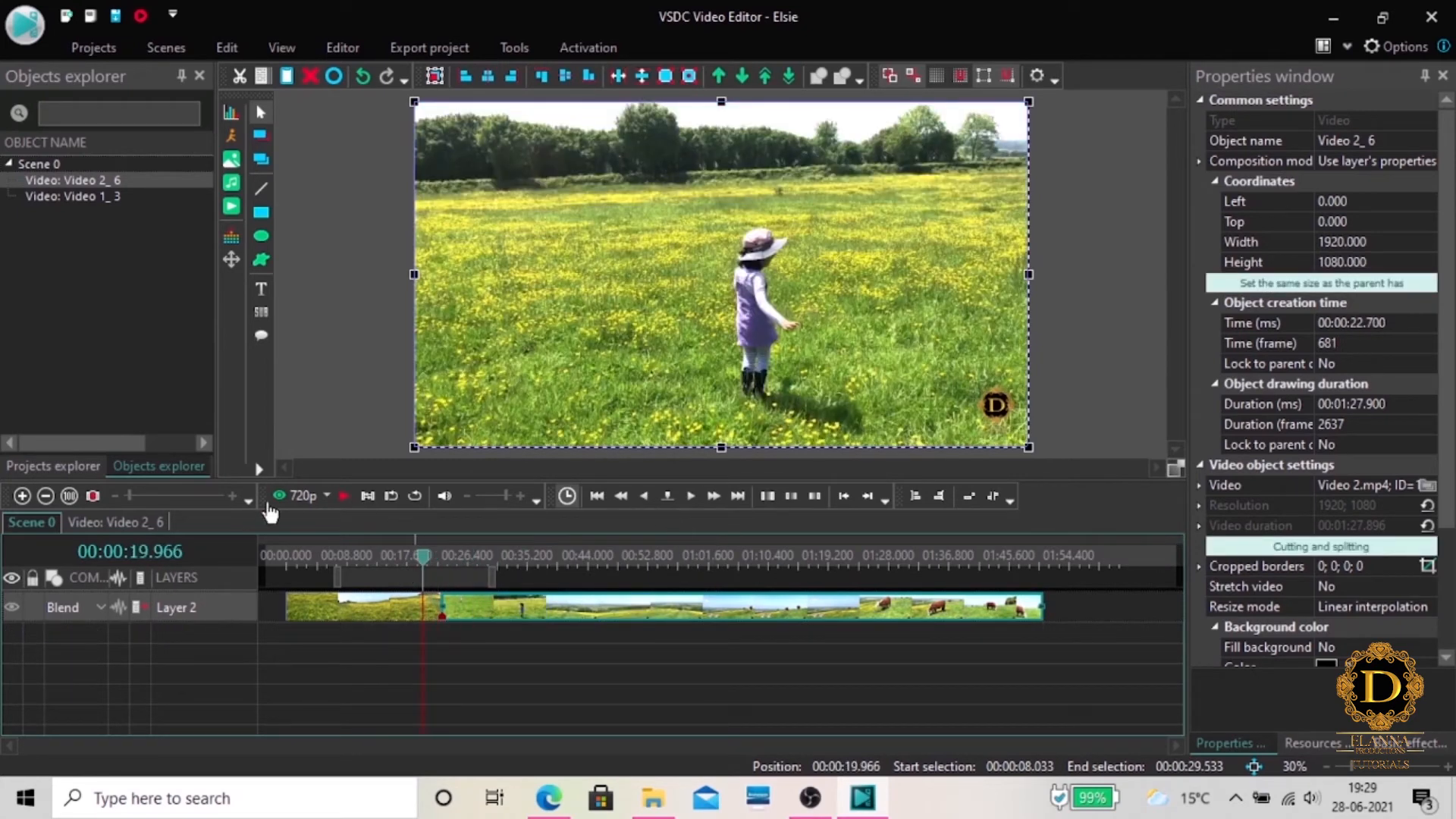
left_click(345, 495)
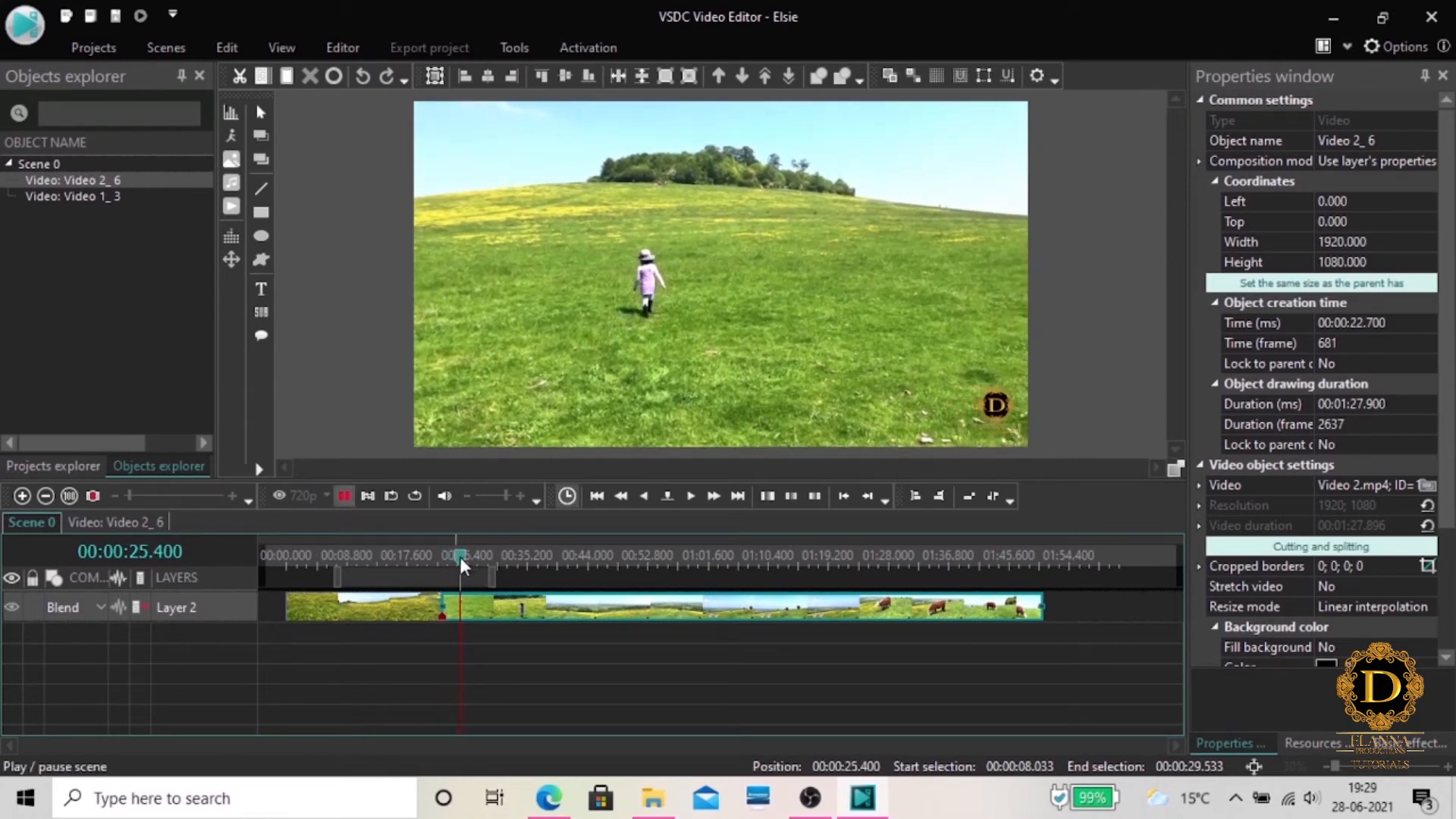
left_click(433, 564)
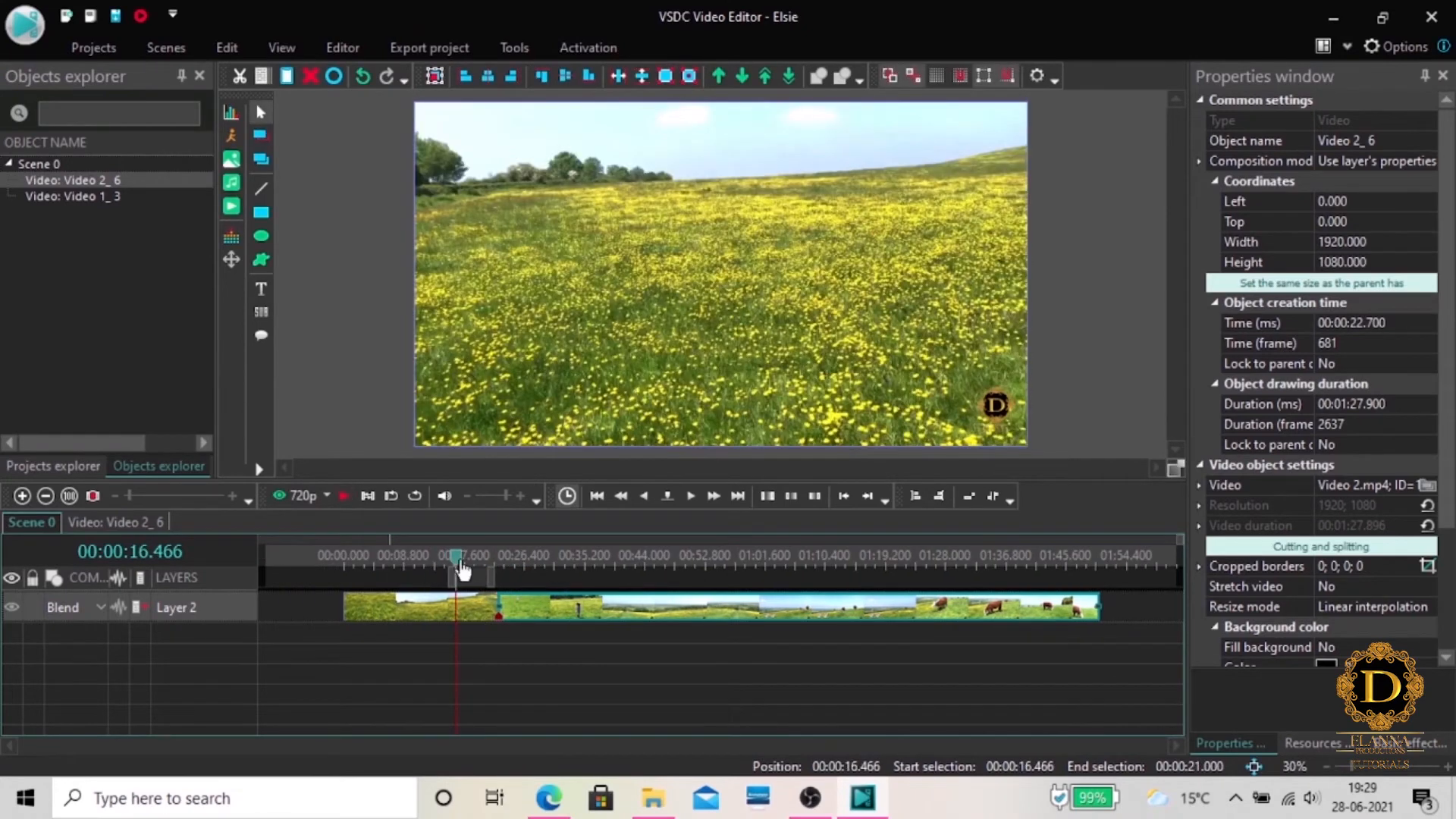
Split the Video 1 clip at 00:00:11.933
left_click_drag(455, 557, 428, 565)
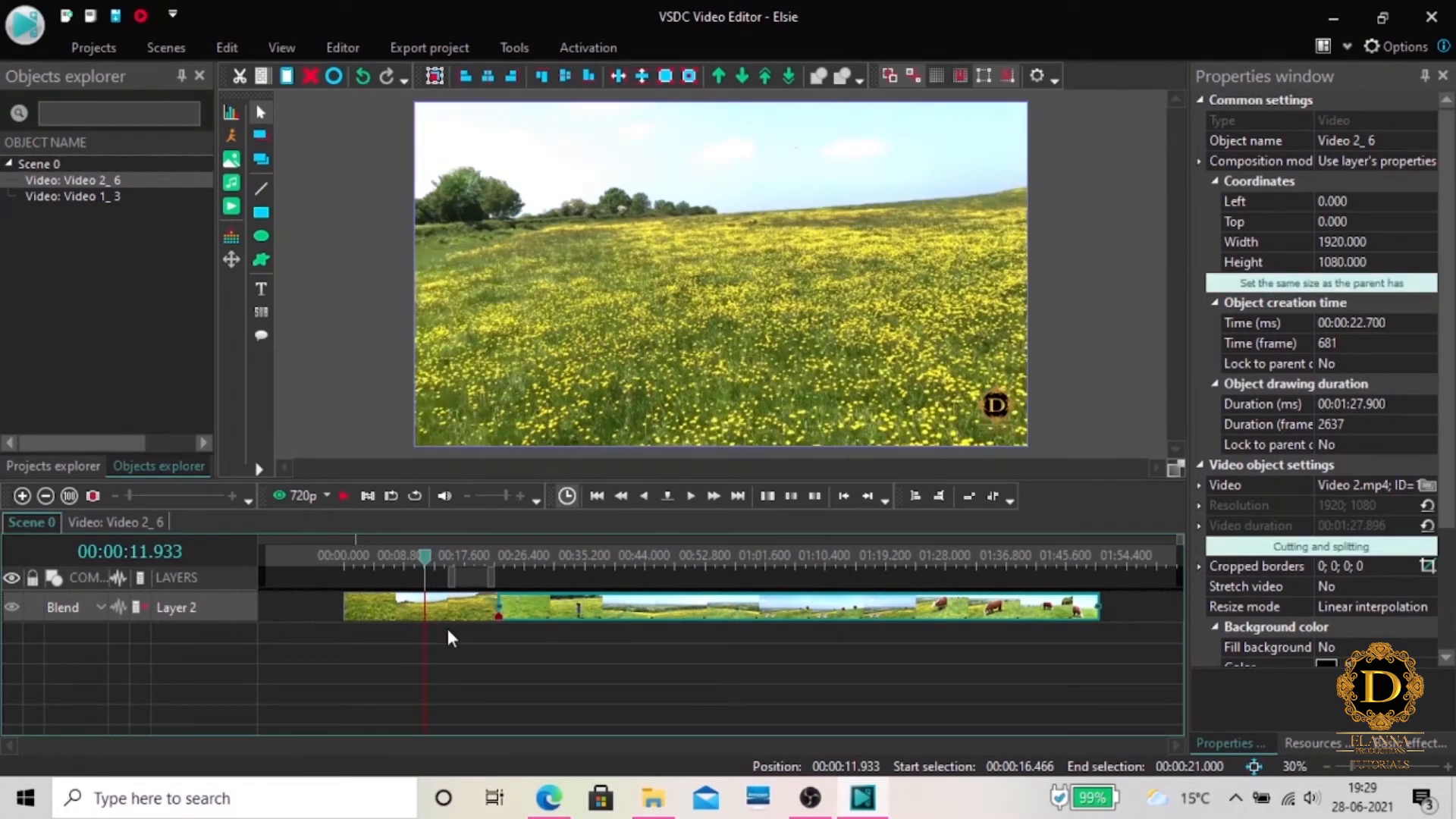
left_click(339, 52)
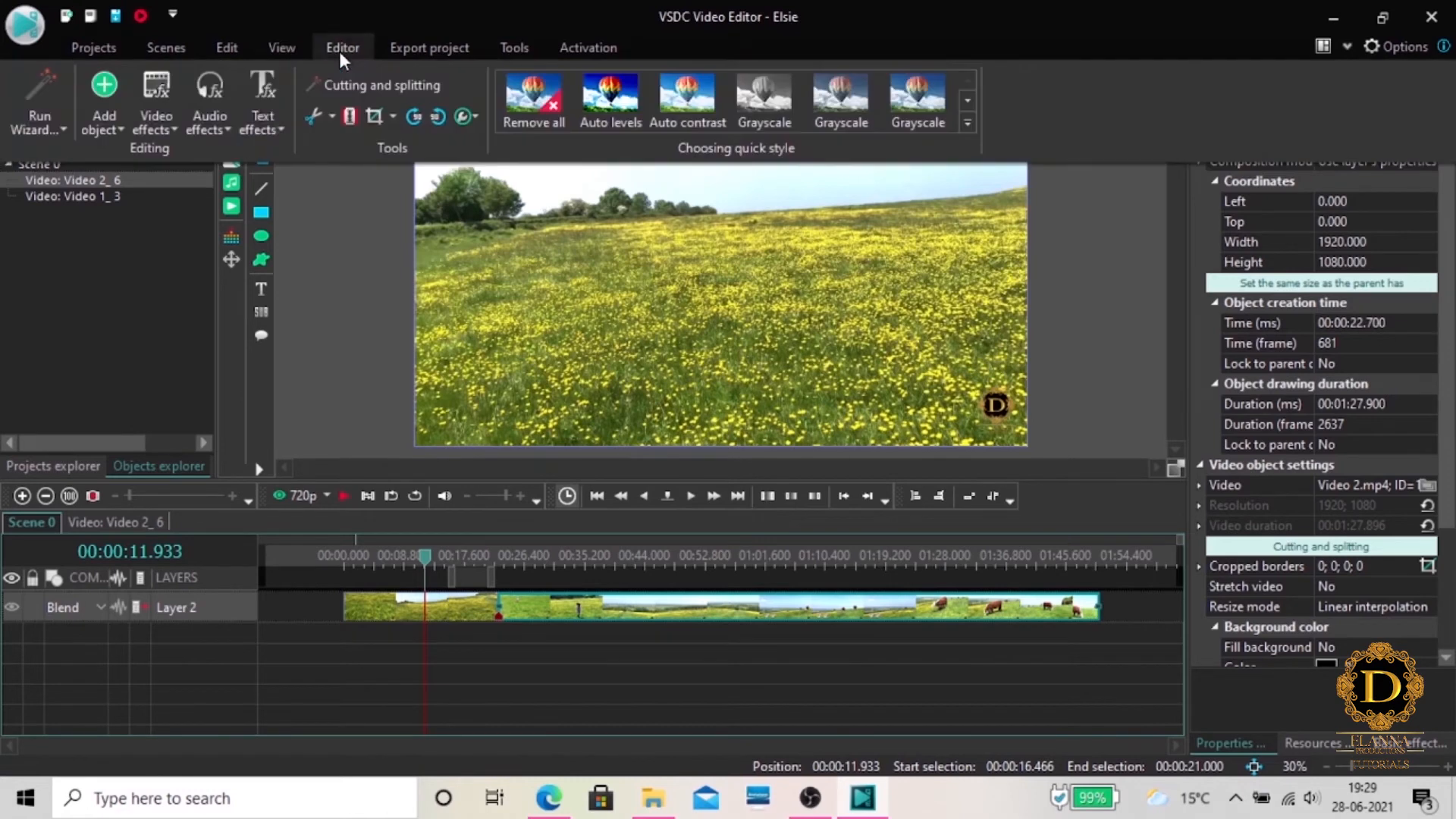
left_click(348, 115)
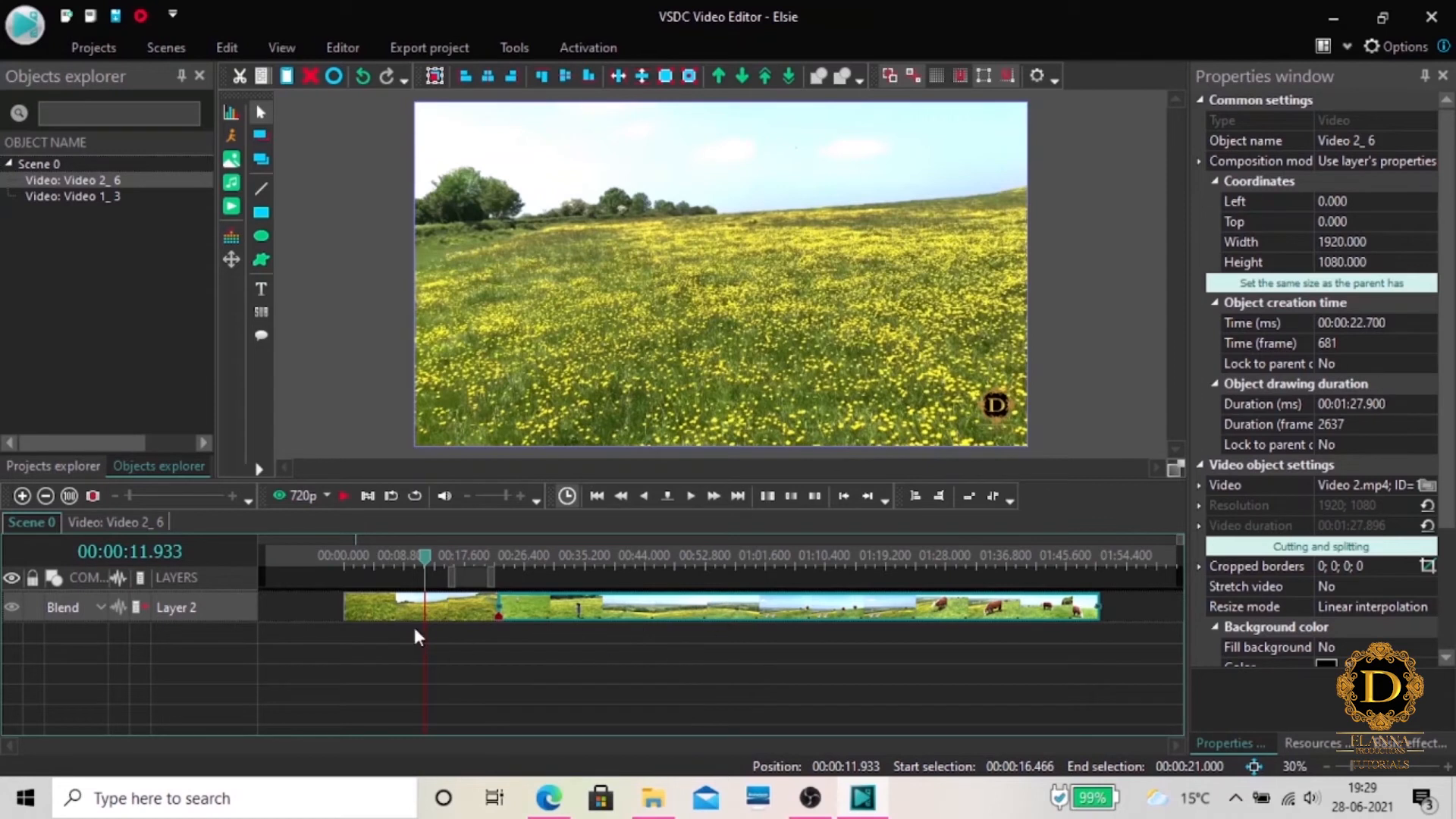
left_click(458, 626)
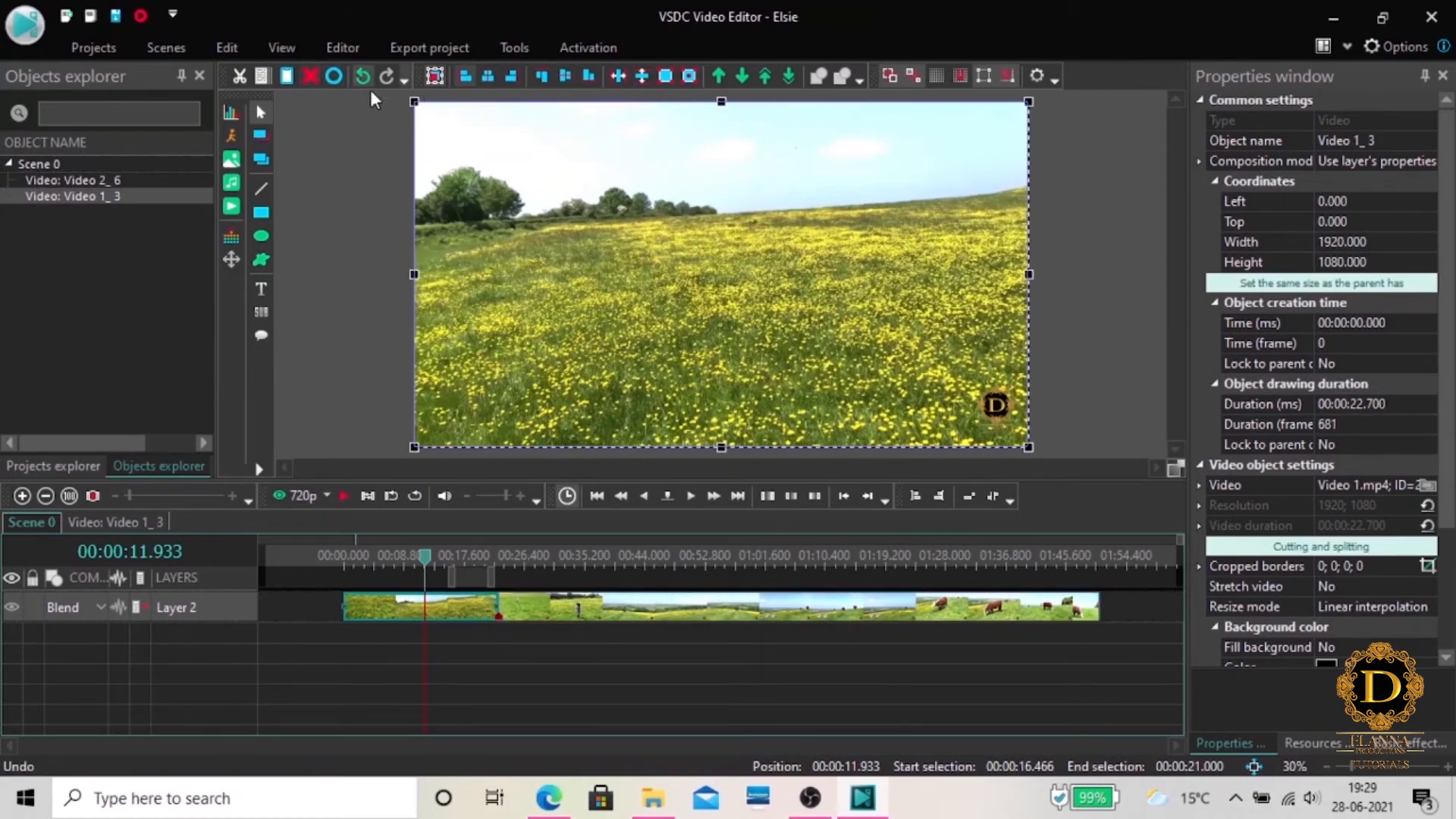
left_click(338, 57)
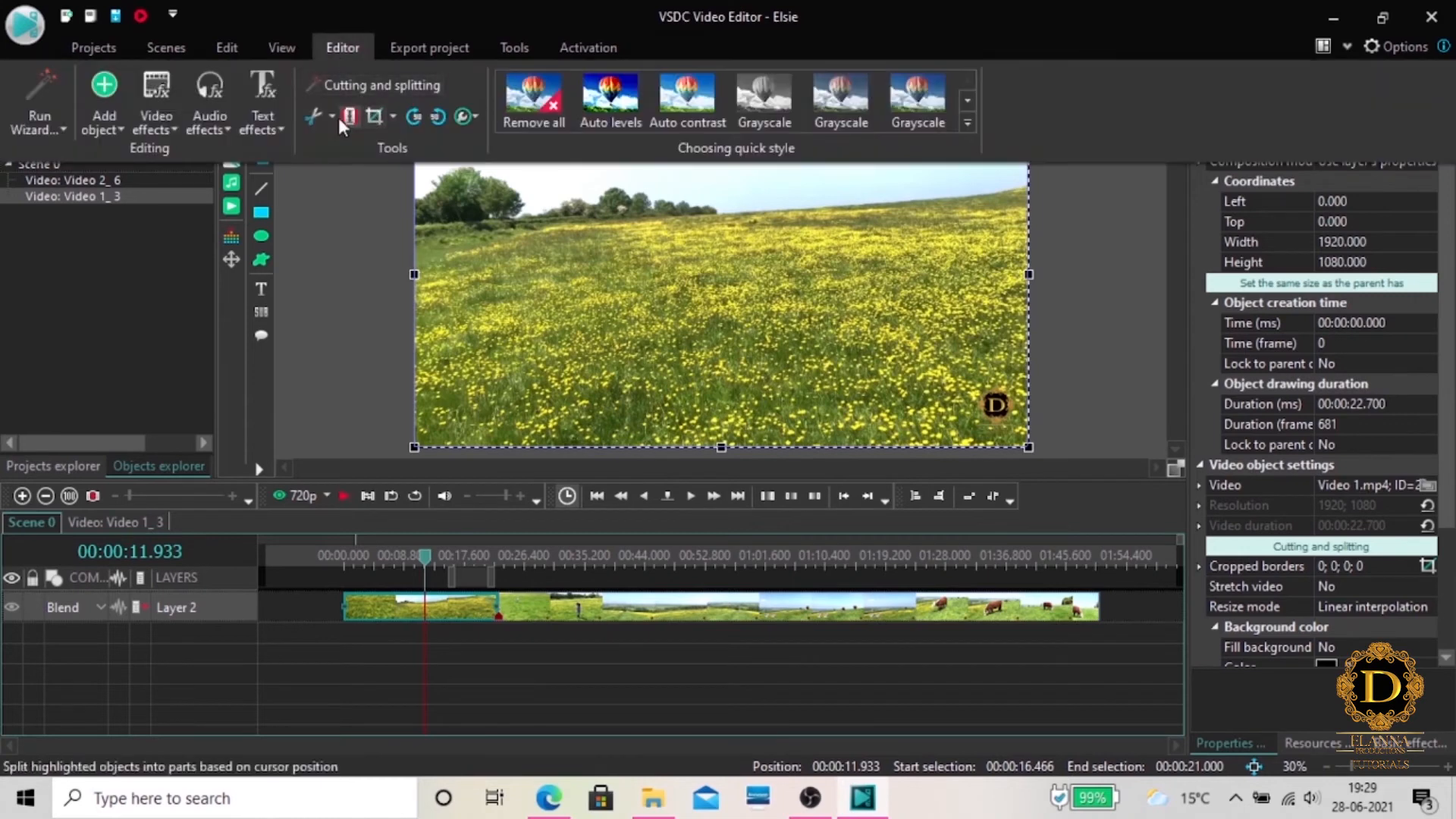
left_click(339, 117)
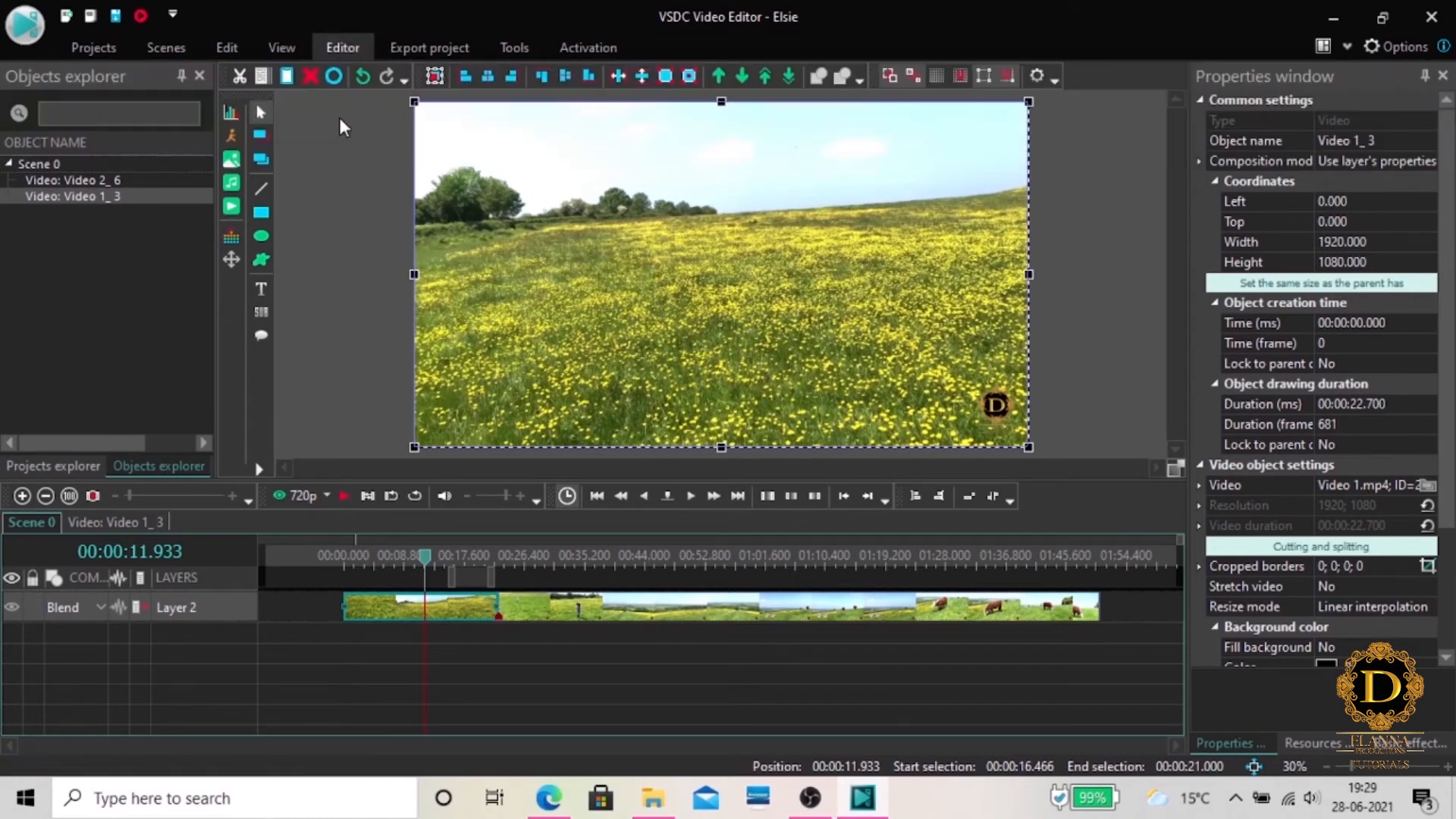
Delete the second part of Video 1 and move the Video 2 clip directly against the end of the remaining part
left_click(499, 662)
left_click(447, 605)
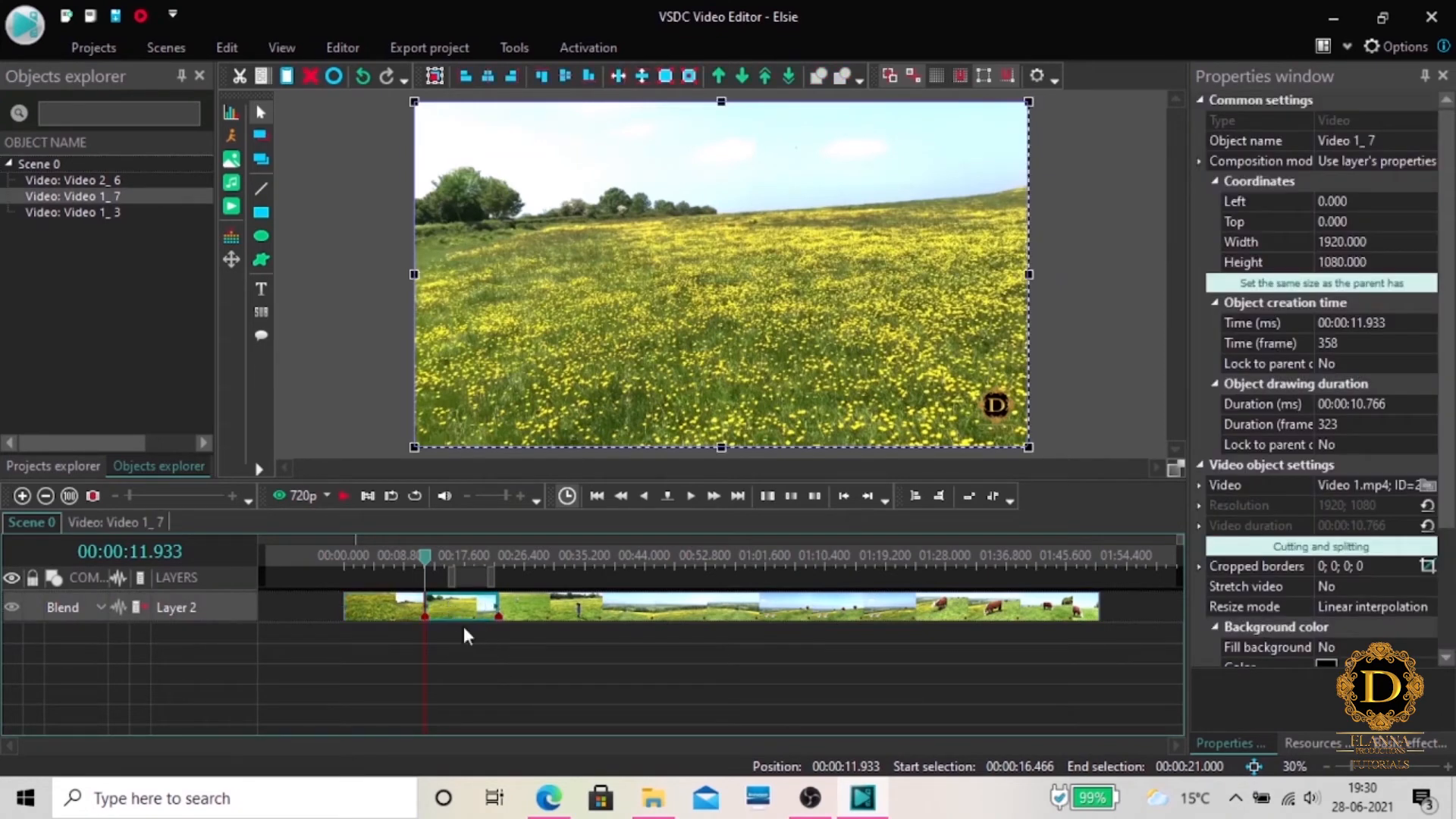
right_click(464, 626)
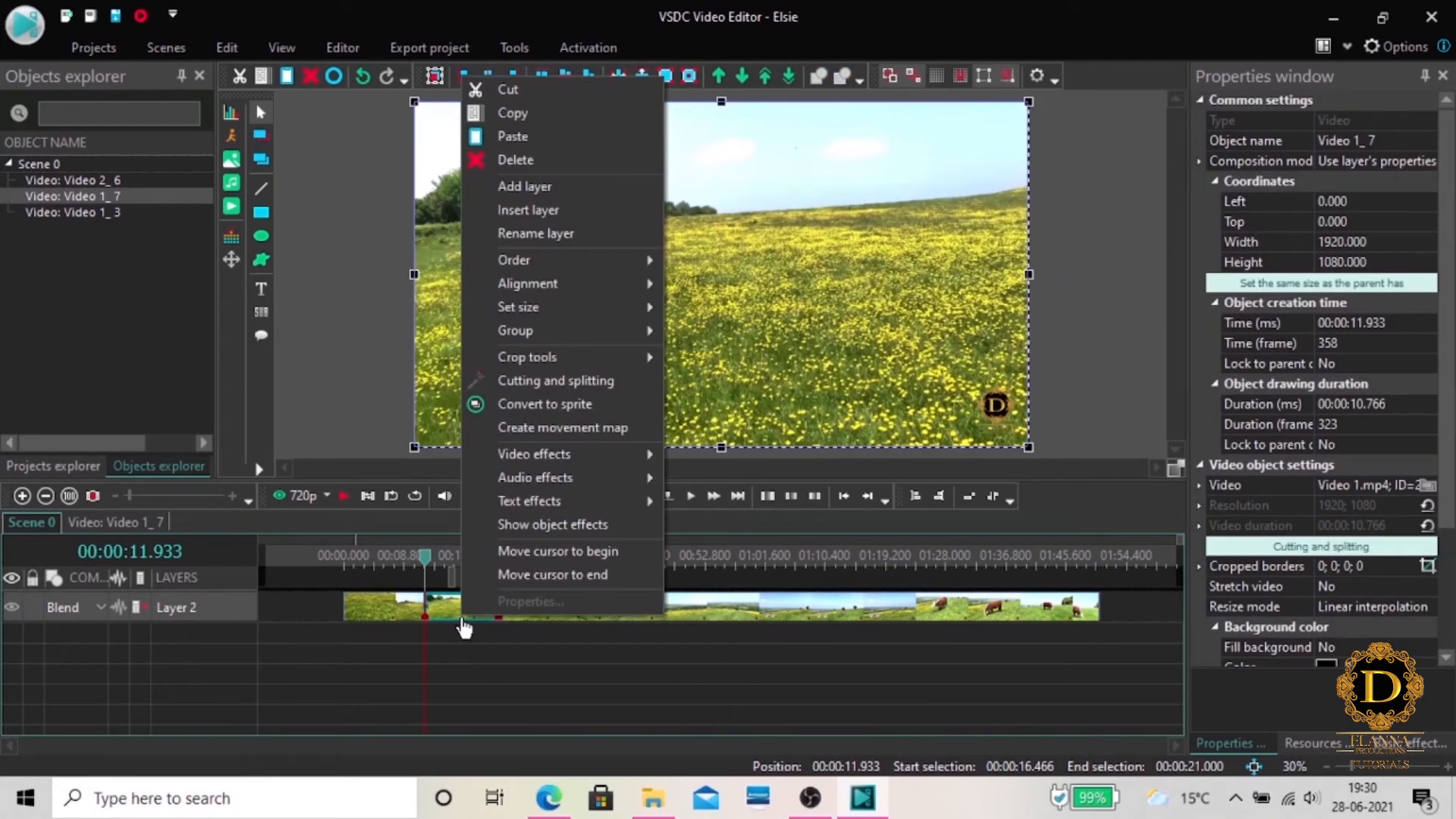
left_click(531, 165)
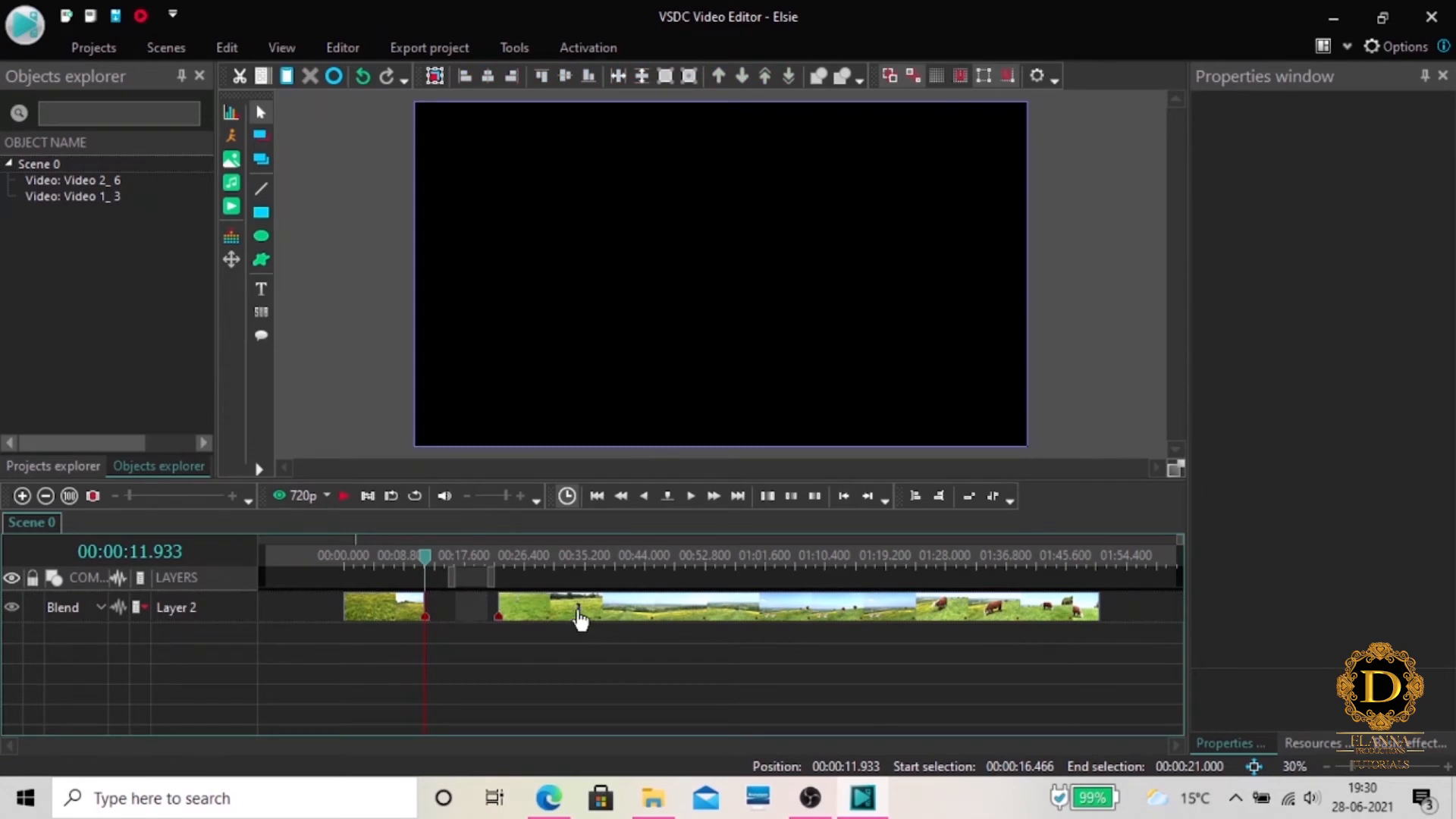
left_click_drag(579, 617, 511, 623)
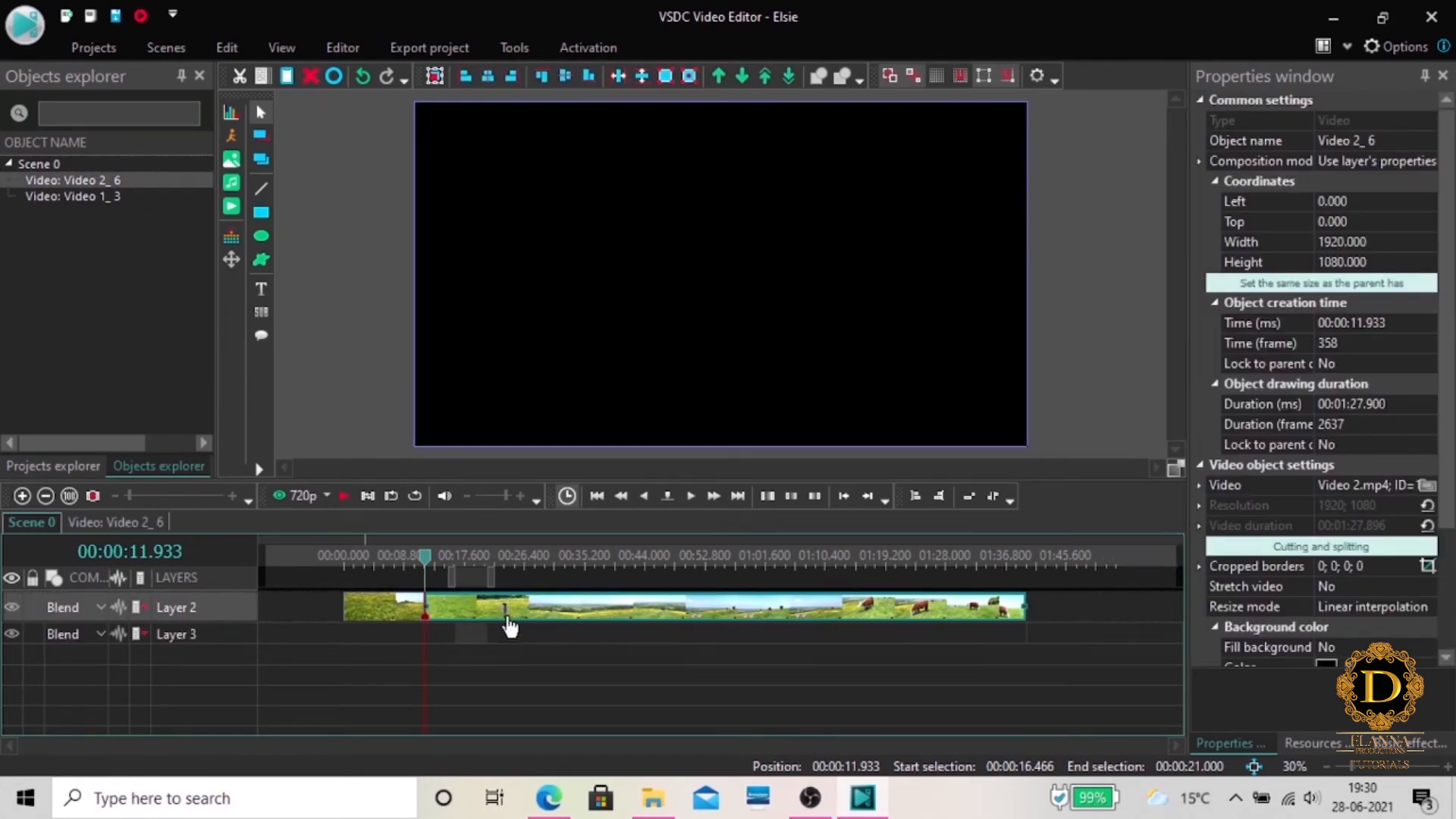
Play the scene across the join between the Video 1 clip and the following Video 2 clip, starting from about 8 seconds
left_click(426, 561)
left_click_drag(427, 563, 401, 564)
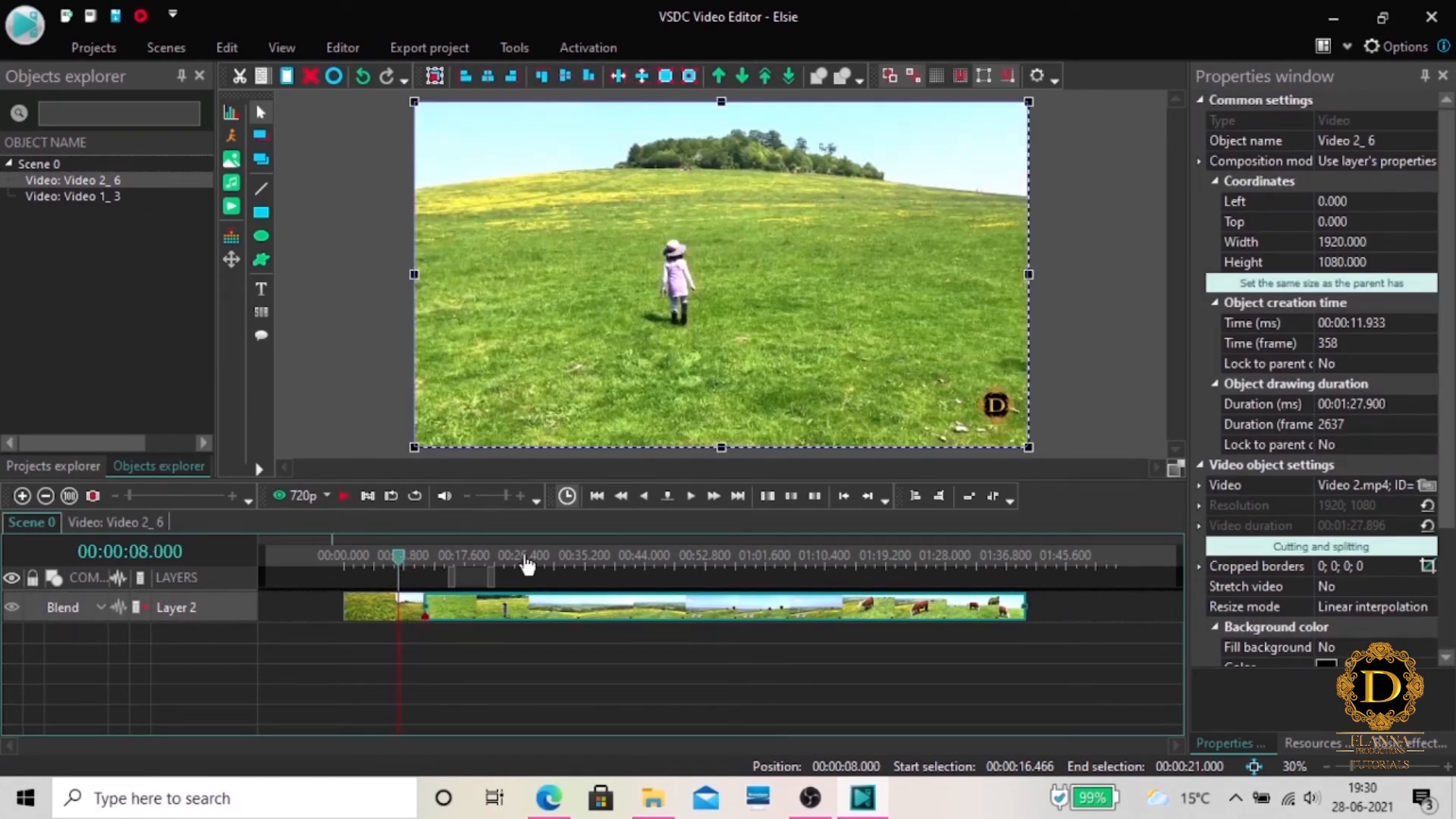
left_click(344, 495)
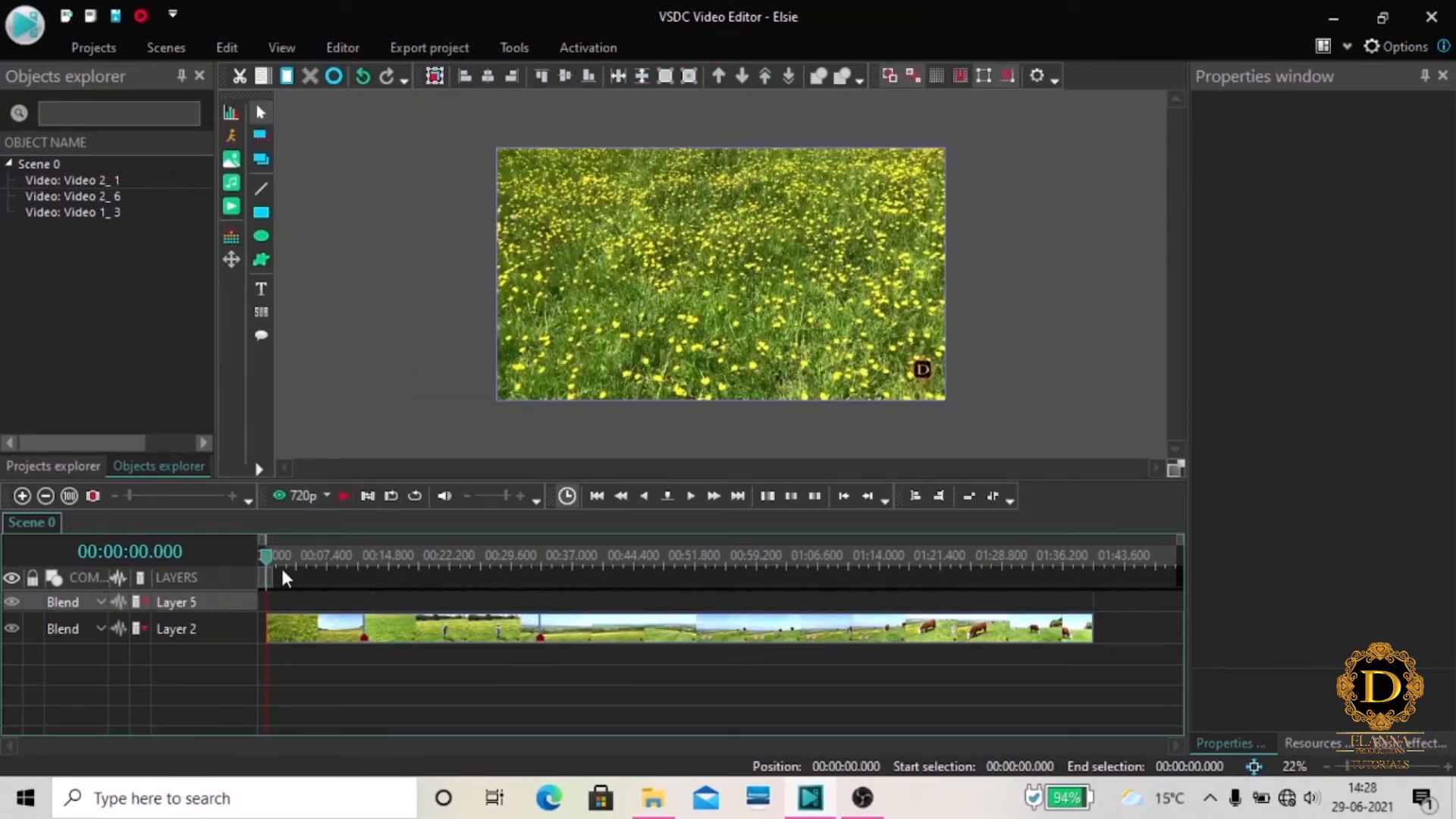
left_click_drag(269, 565, 349, 572)
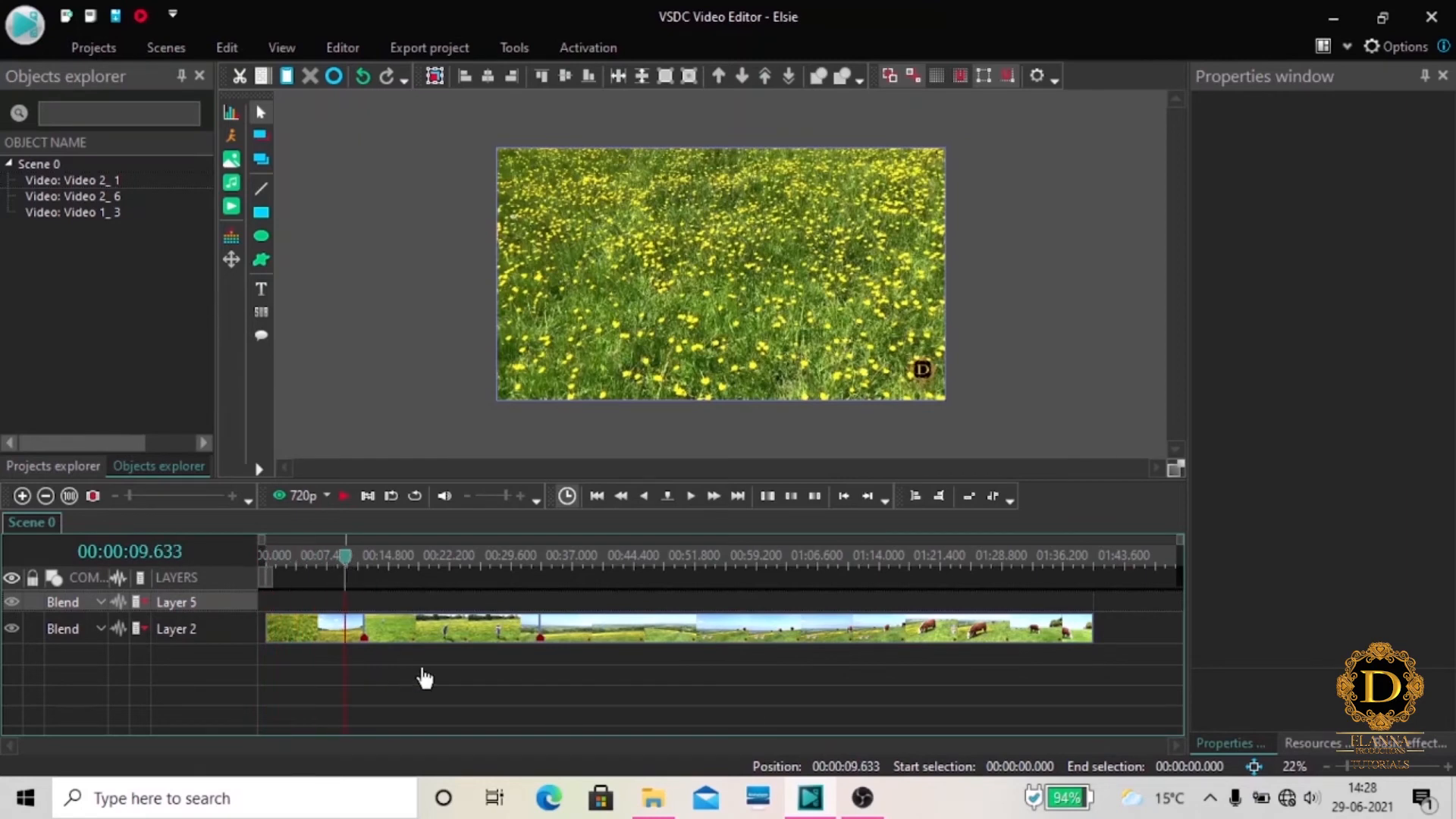
left_click(345, 495)
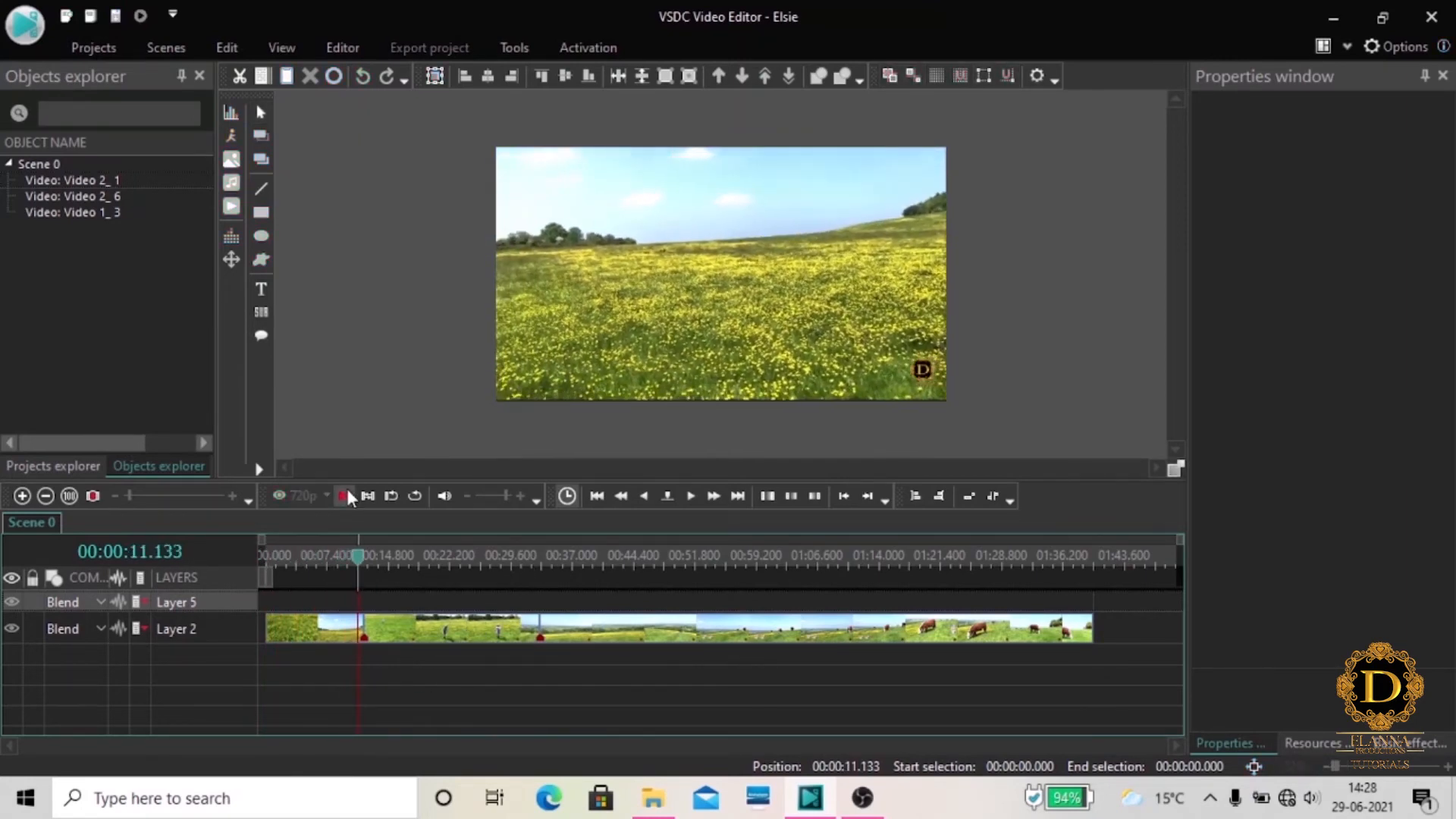
left_click(346, 495)
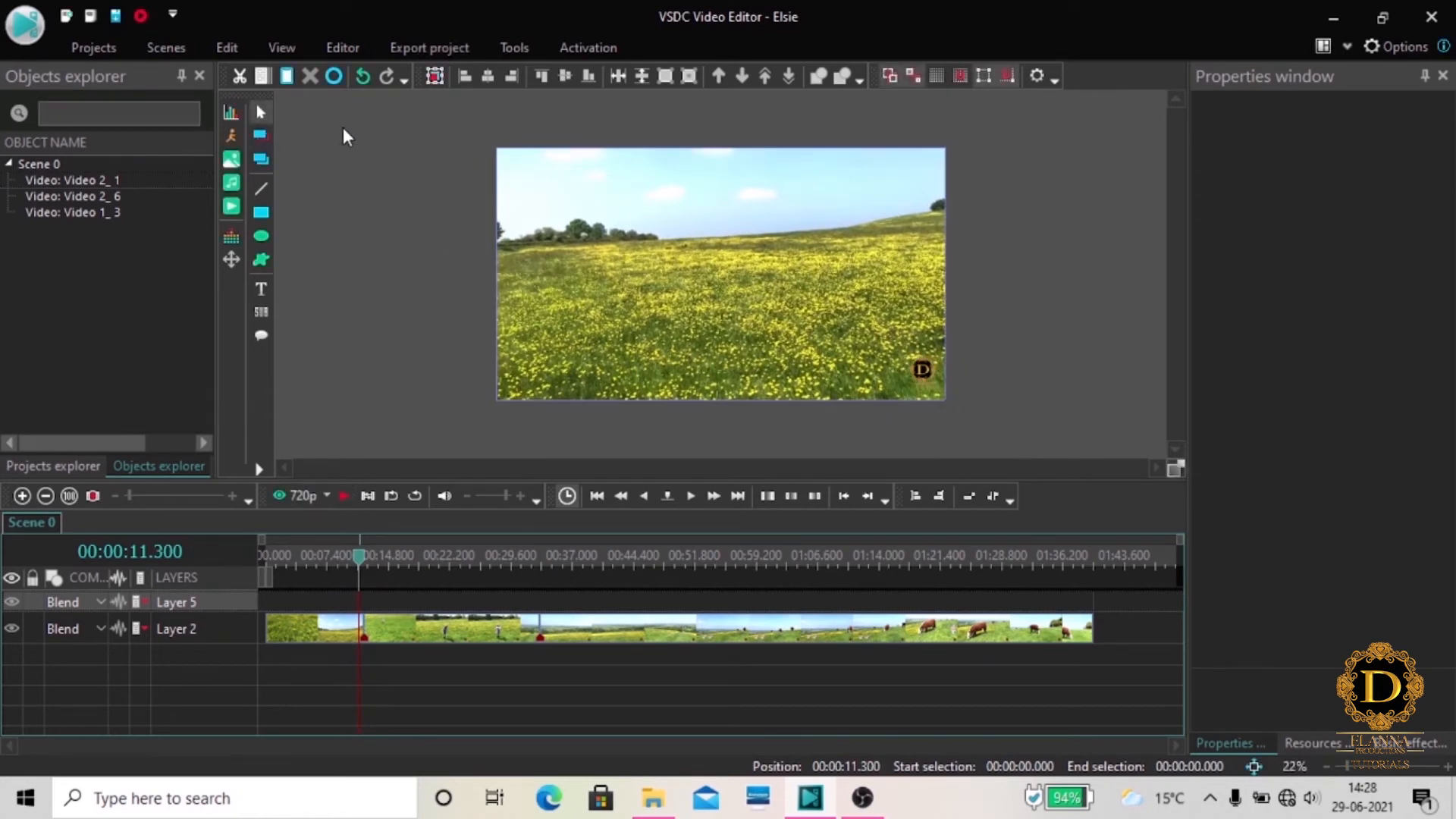
left_click(334, 47)
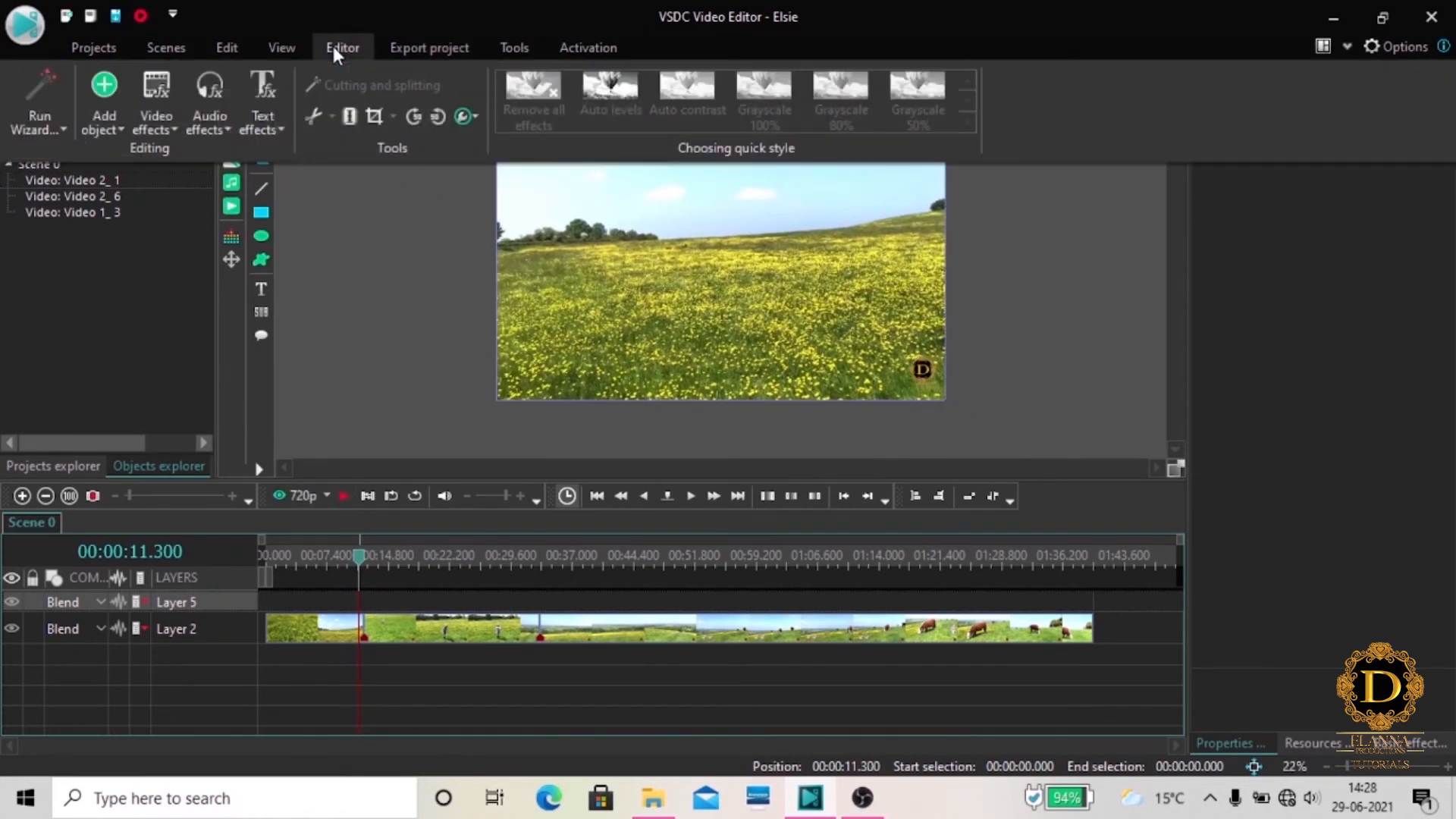
left_click(162, 130)
mouse_move(191, 158)
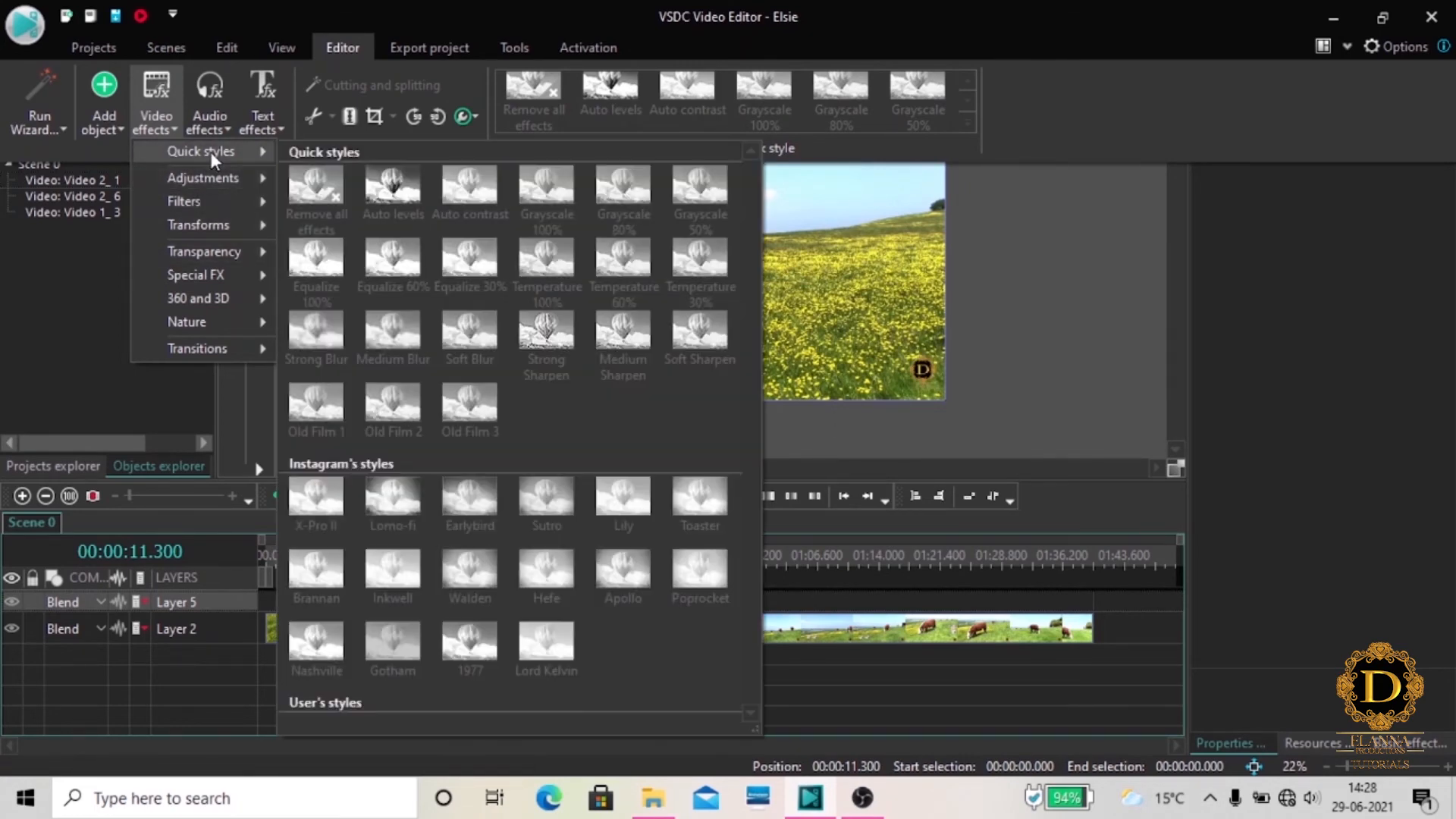
left_click(859, 680)
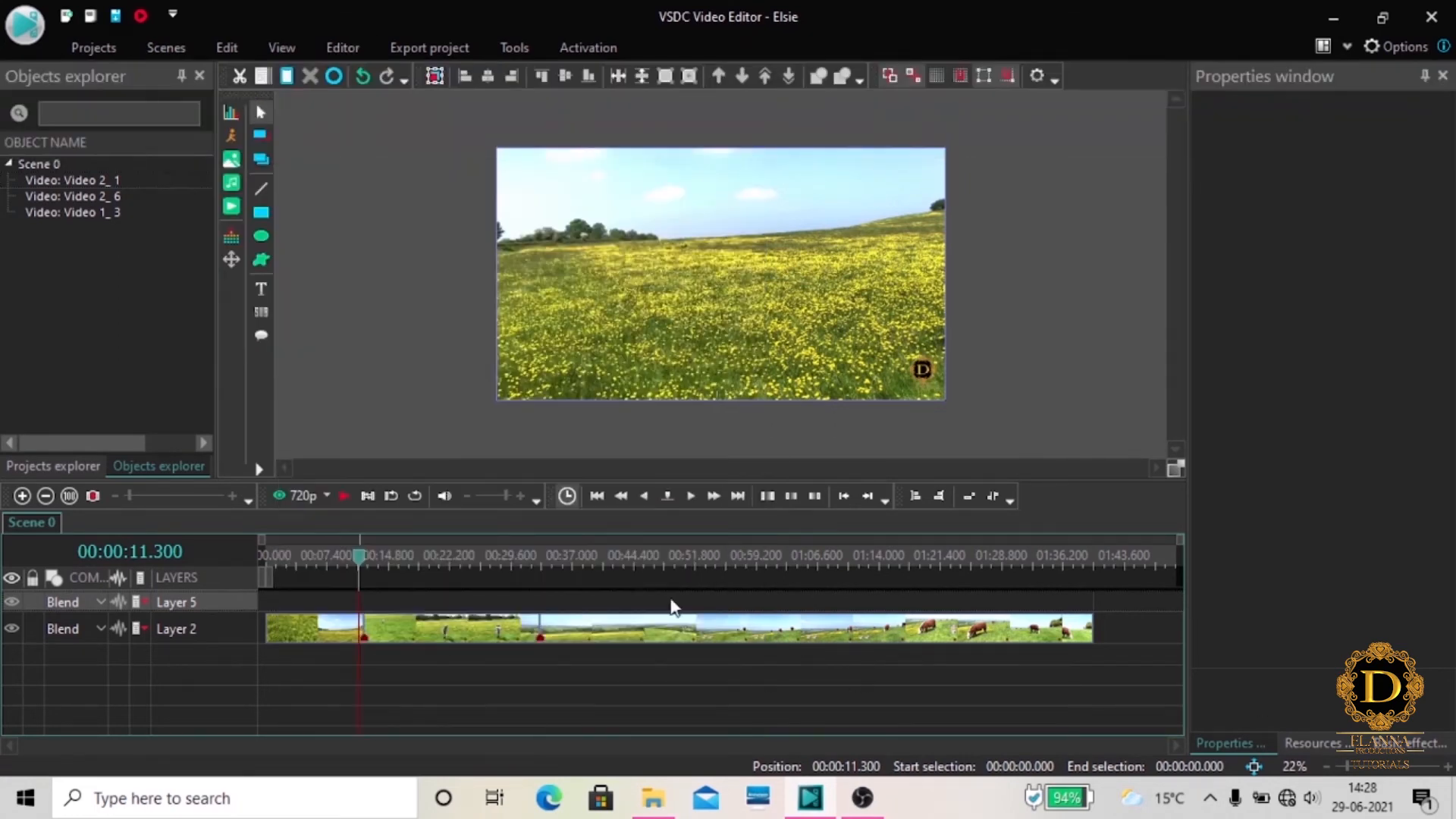
Apply the Auto levels and Grayscale 100% quick styles to the middle clip, the first Video 2 part on the timeline
left_click(483, 641)
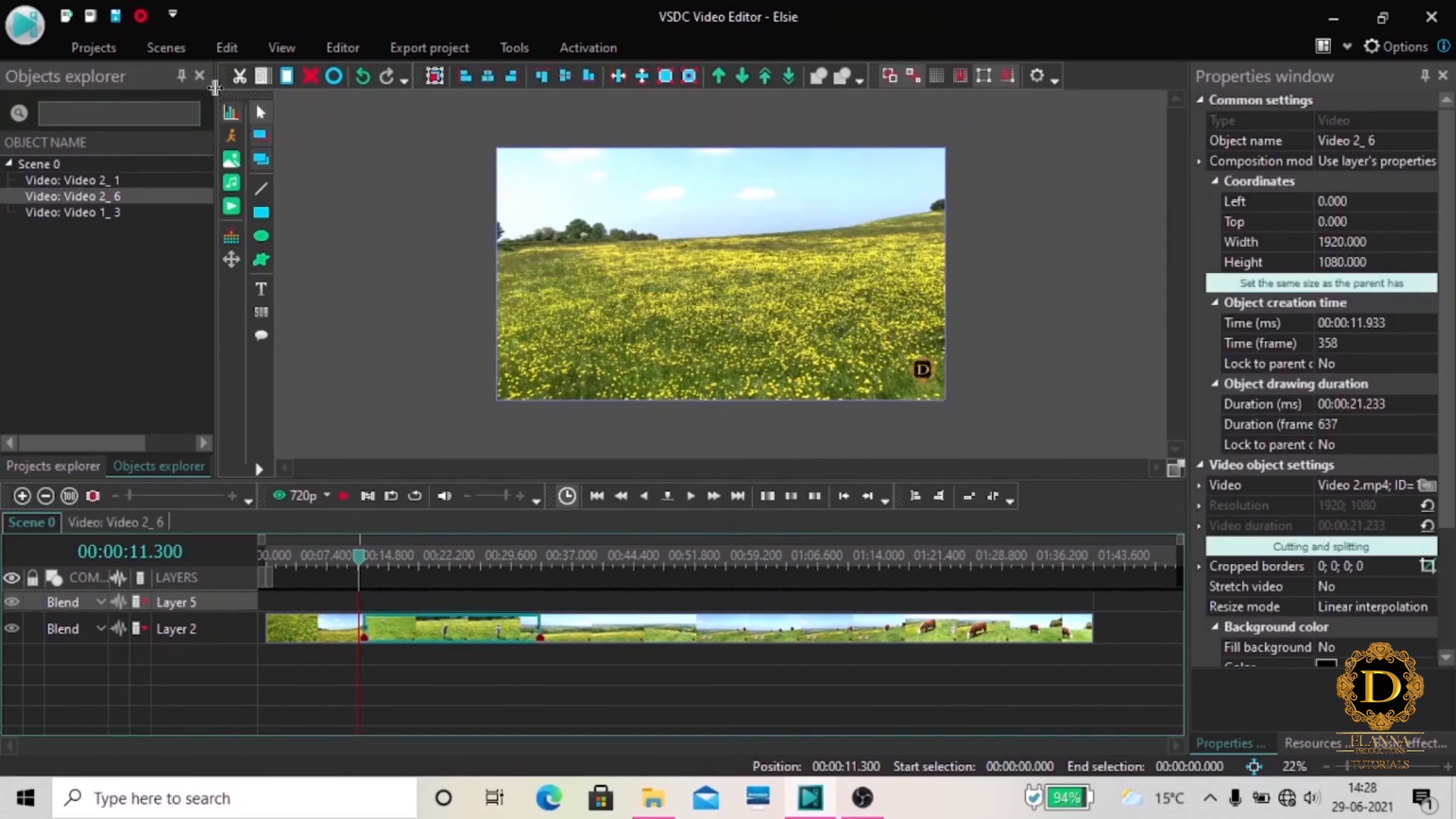
left_click(344, 49)
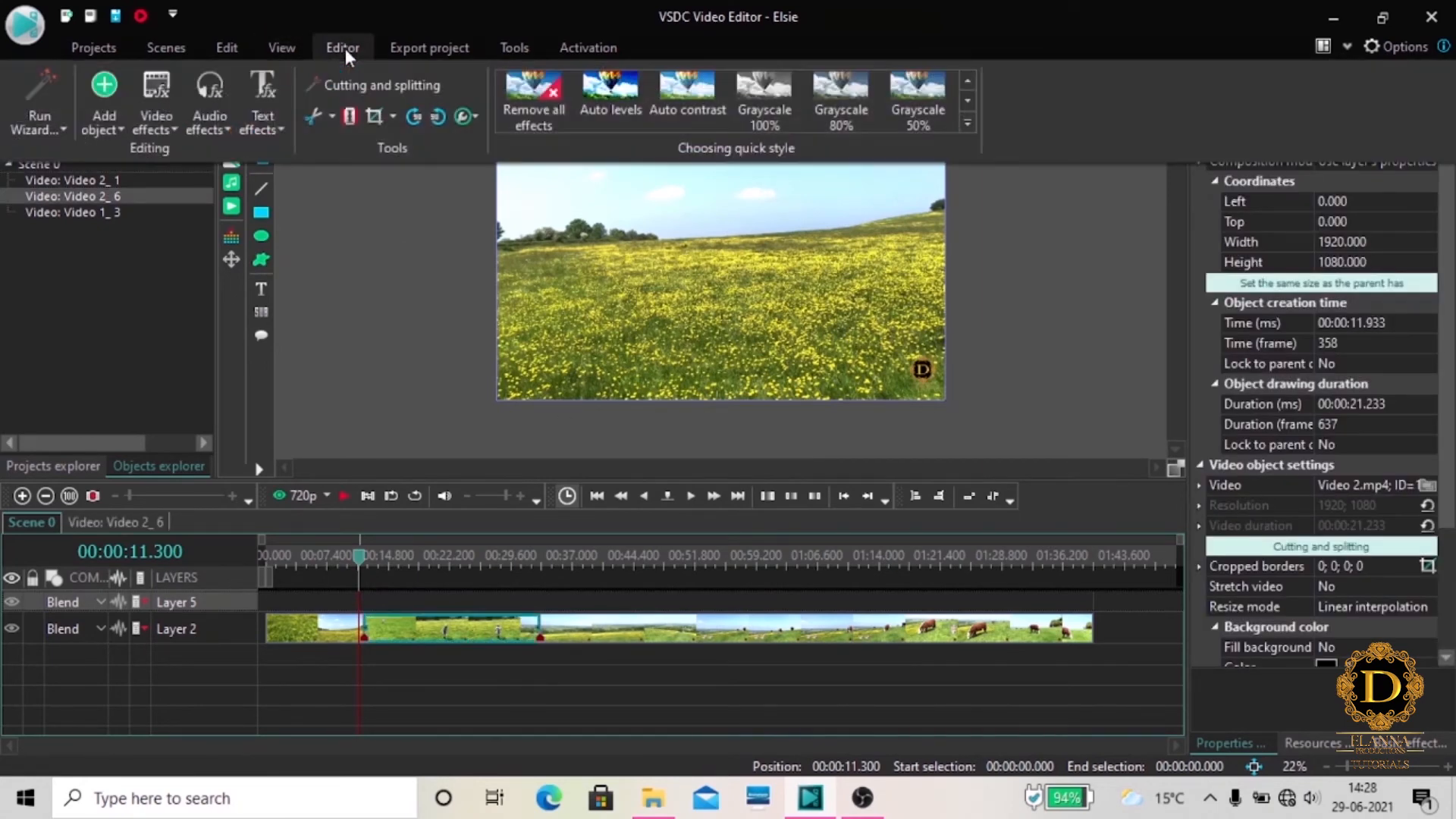
left_click(157, 129)
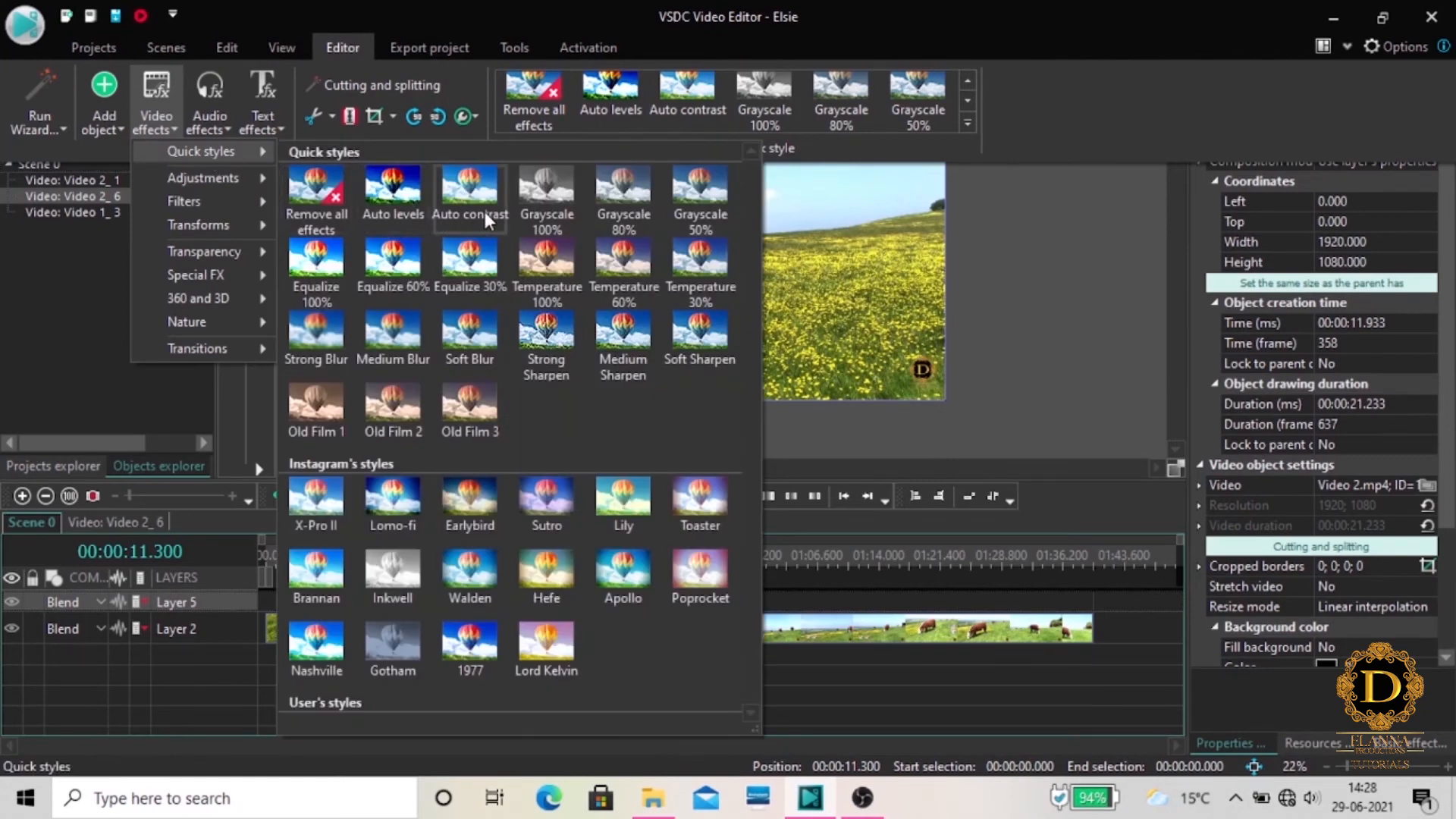
left_click(396, 197)
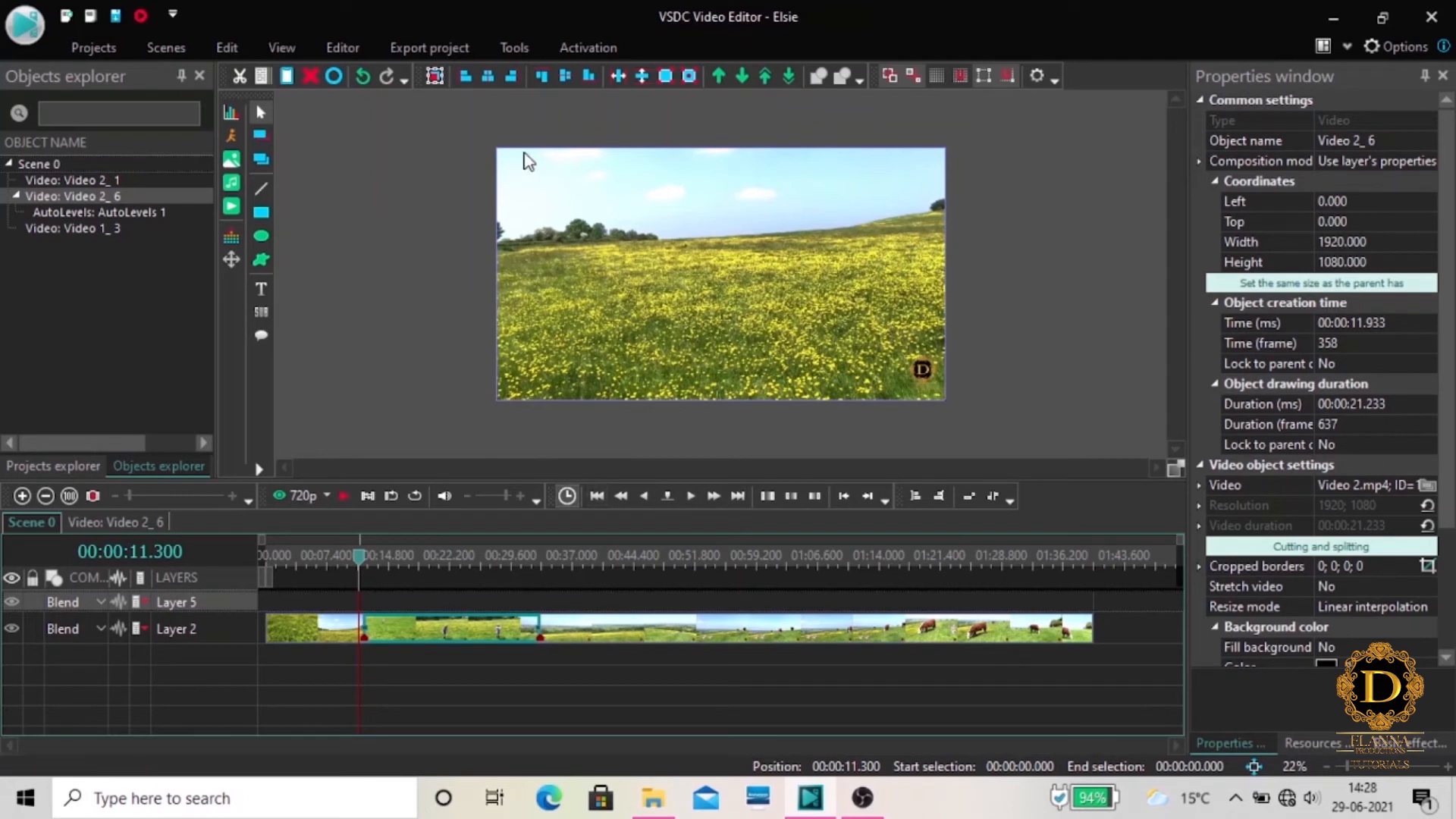
left_click(342, 47)
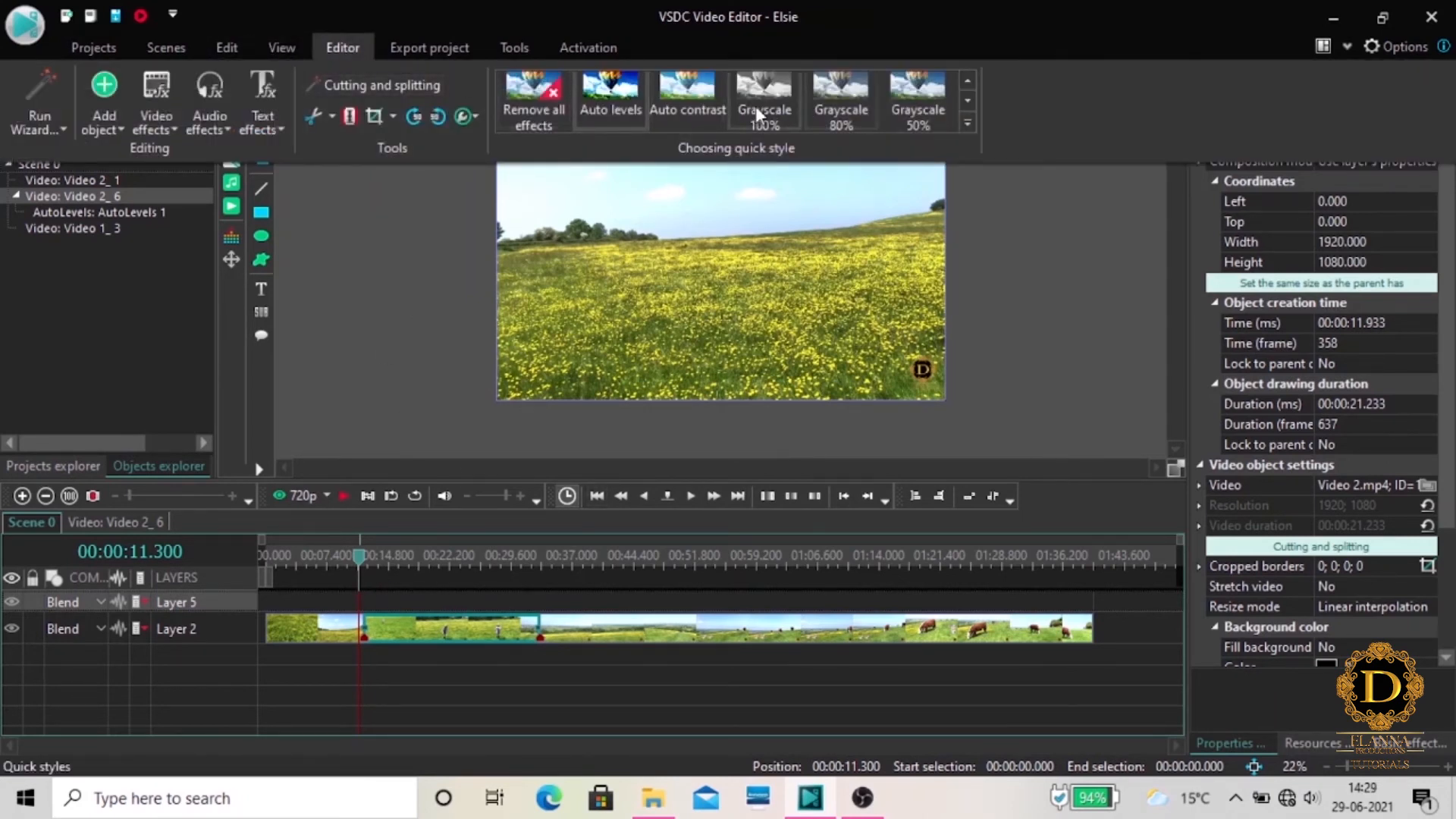
left_click(776, 102)
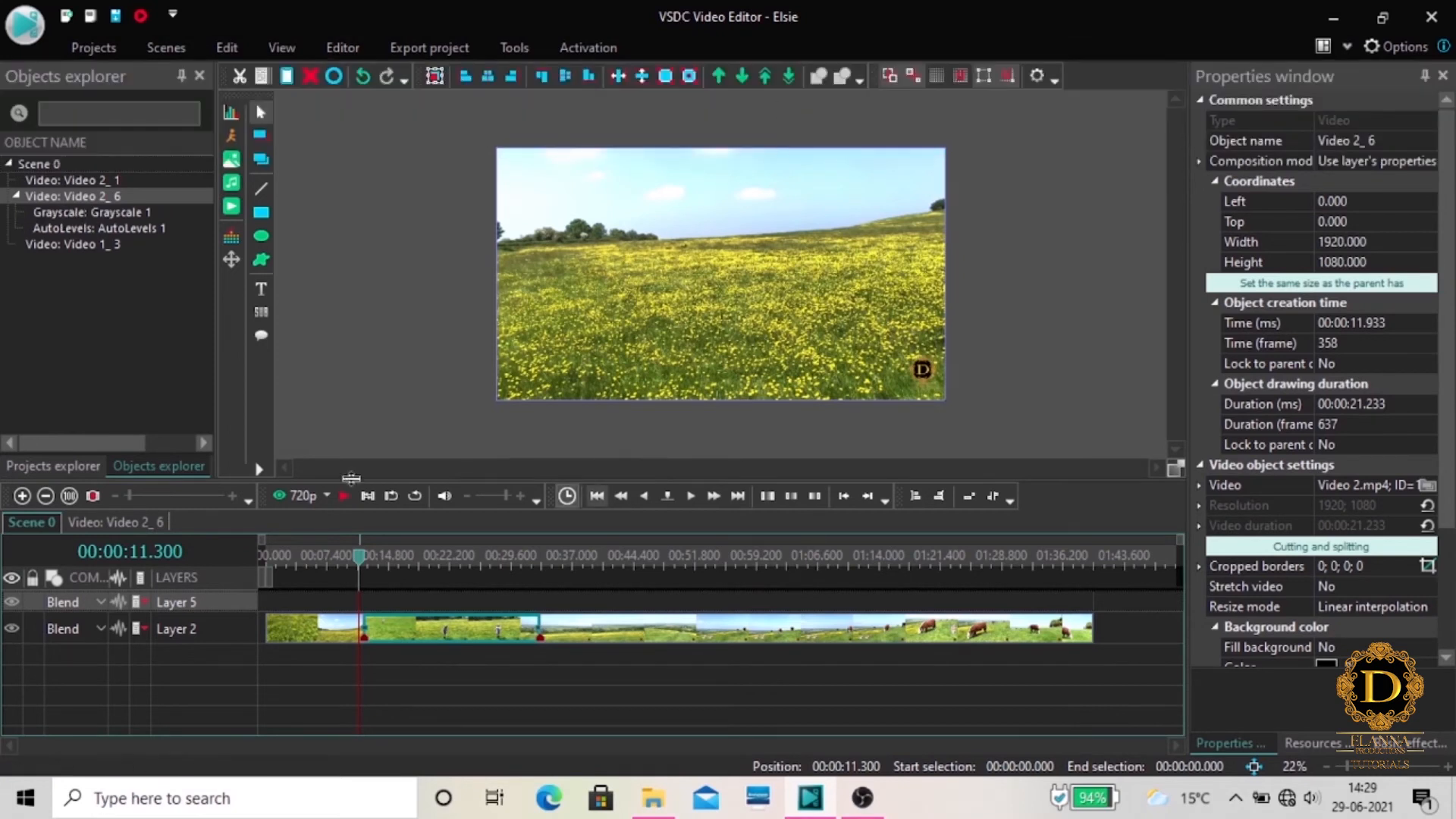
Play the scene from about 9.5 seconds into the middle clip to check the applied styles
left_click_drag(362, 574, 437, 574)
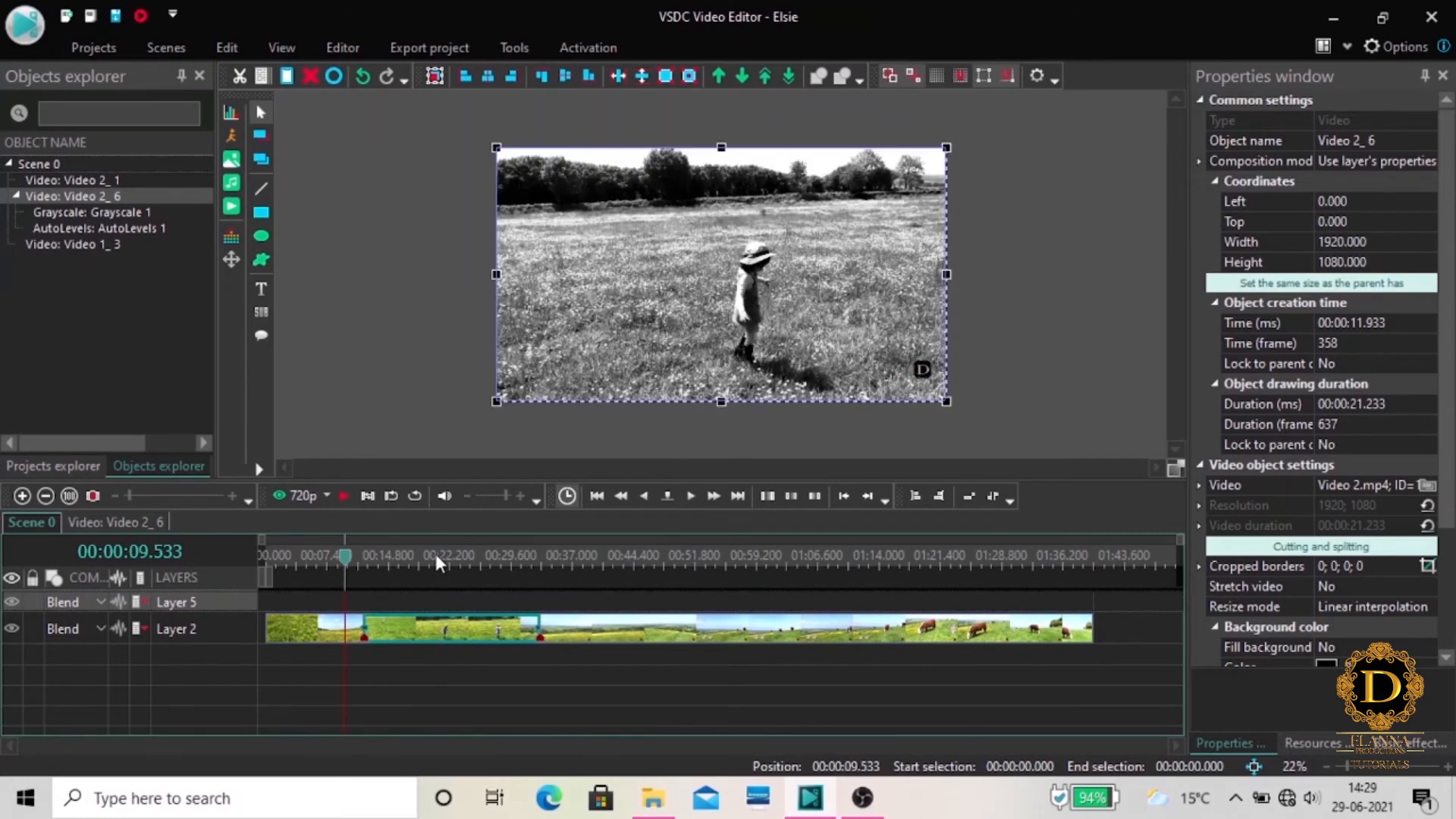
left_click(346, 495)
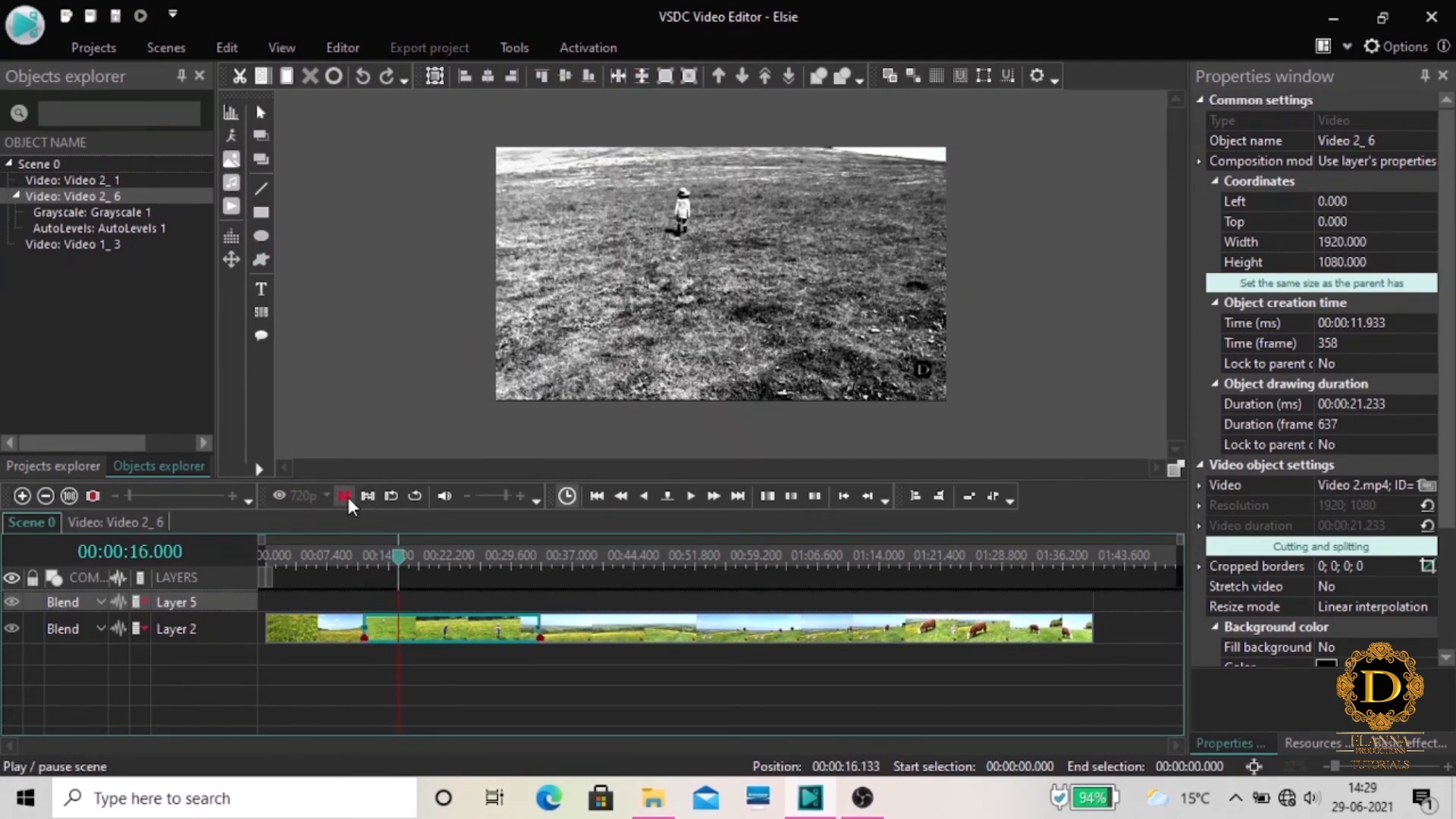
left_click(345, 495)
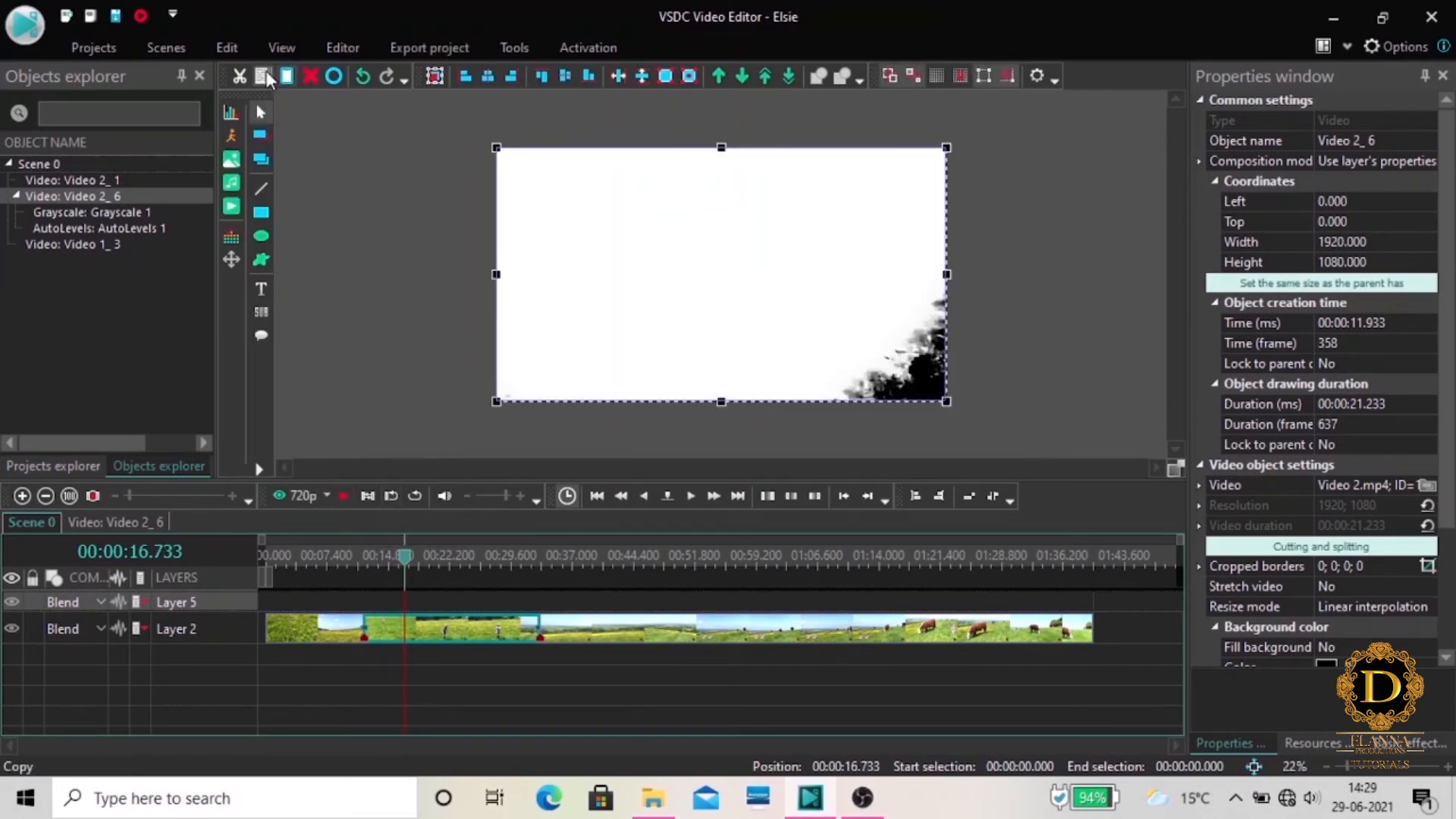
Save the project under its existing name
left_click(107, 56)
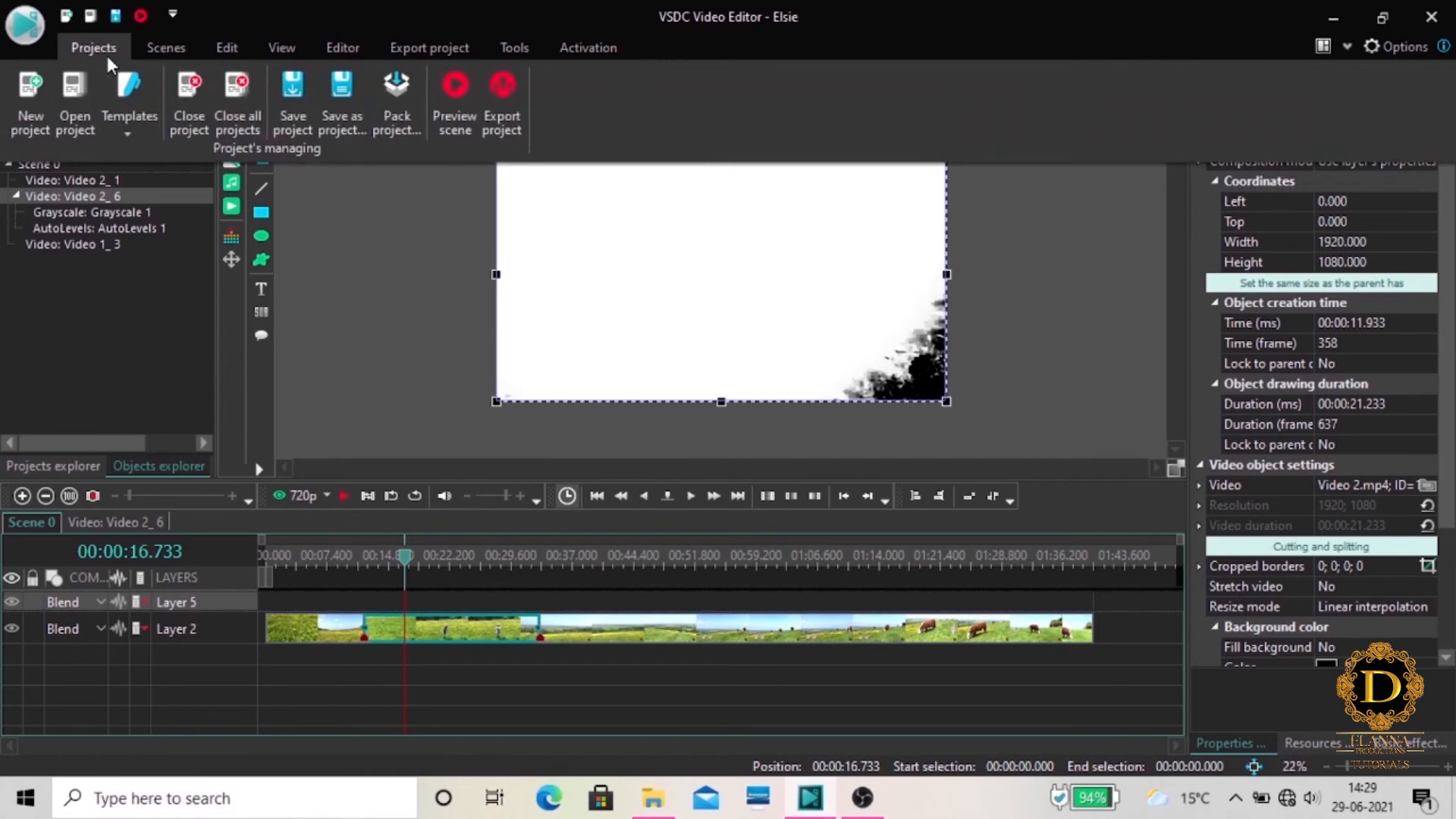
left_click(25, 25)
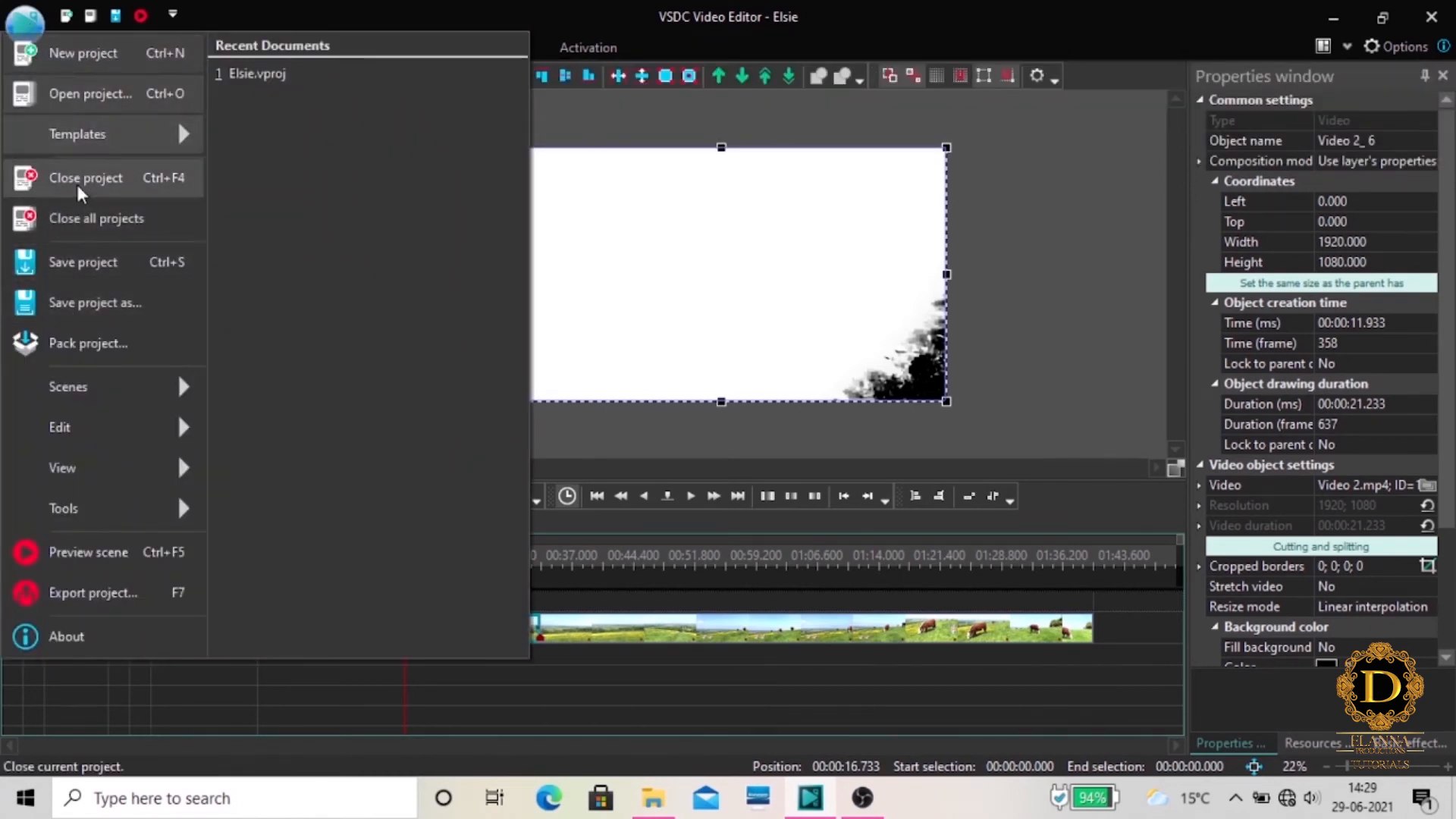
left_click(93, 261)
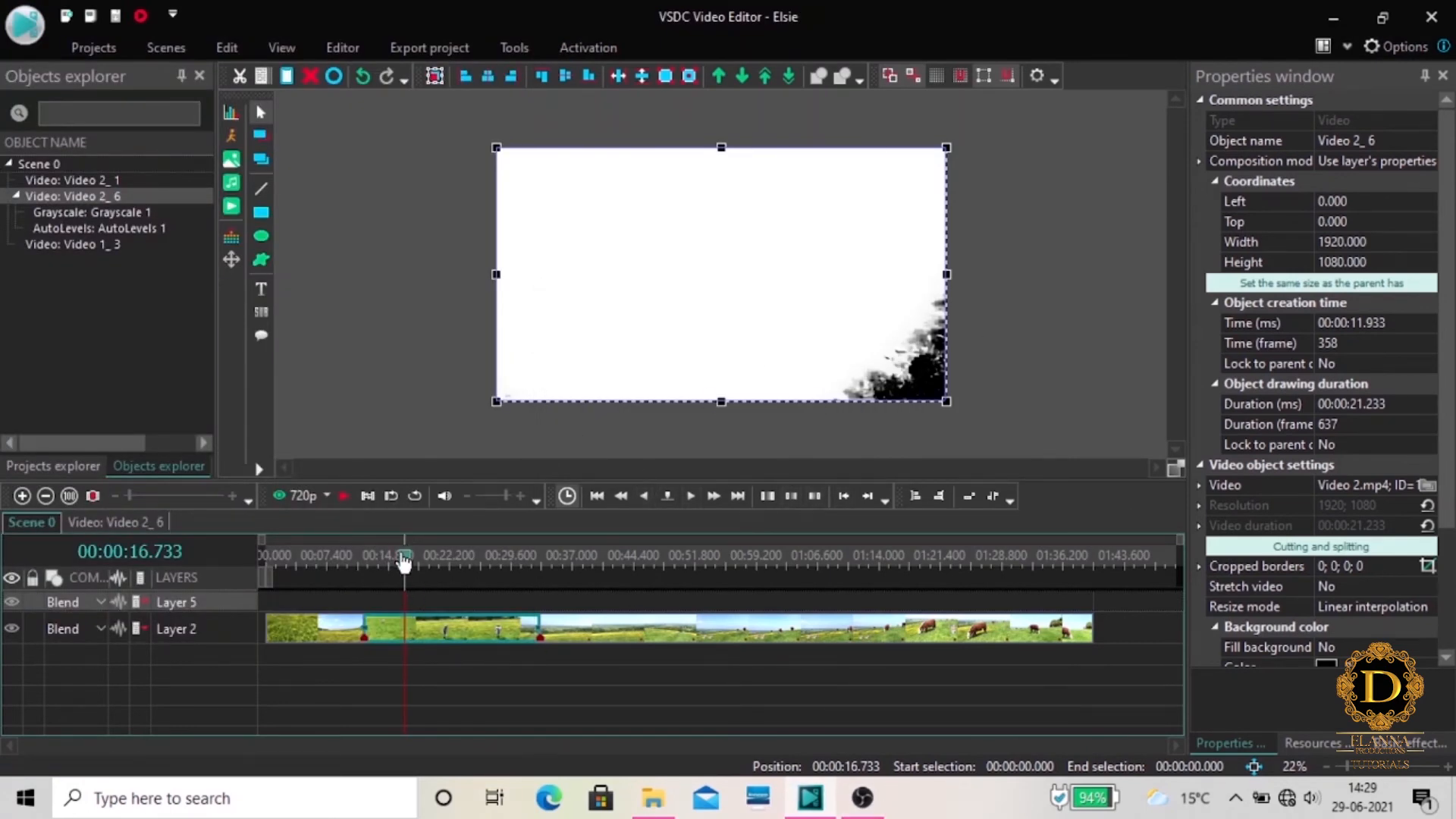
Export the project as an AVI video with the H.264 / AVC Ultra Quality profile, continuing without premium features
left_click_drag(404, 562, 382, 565)
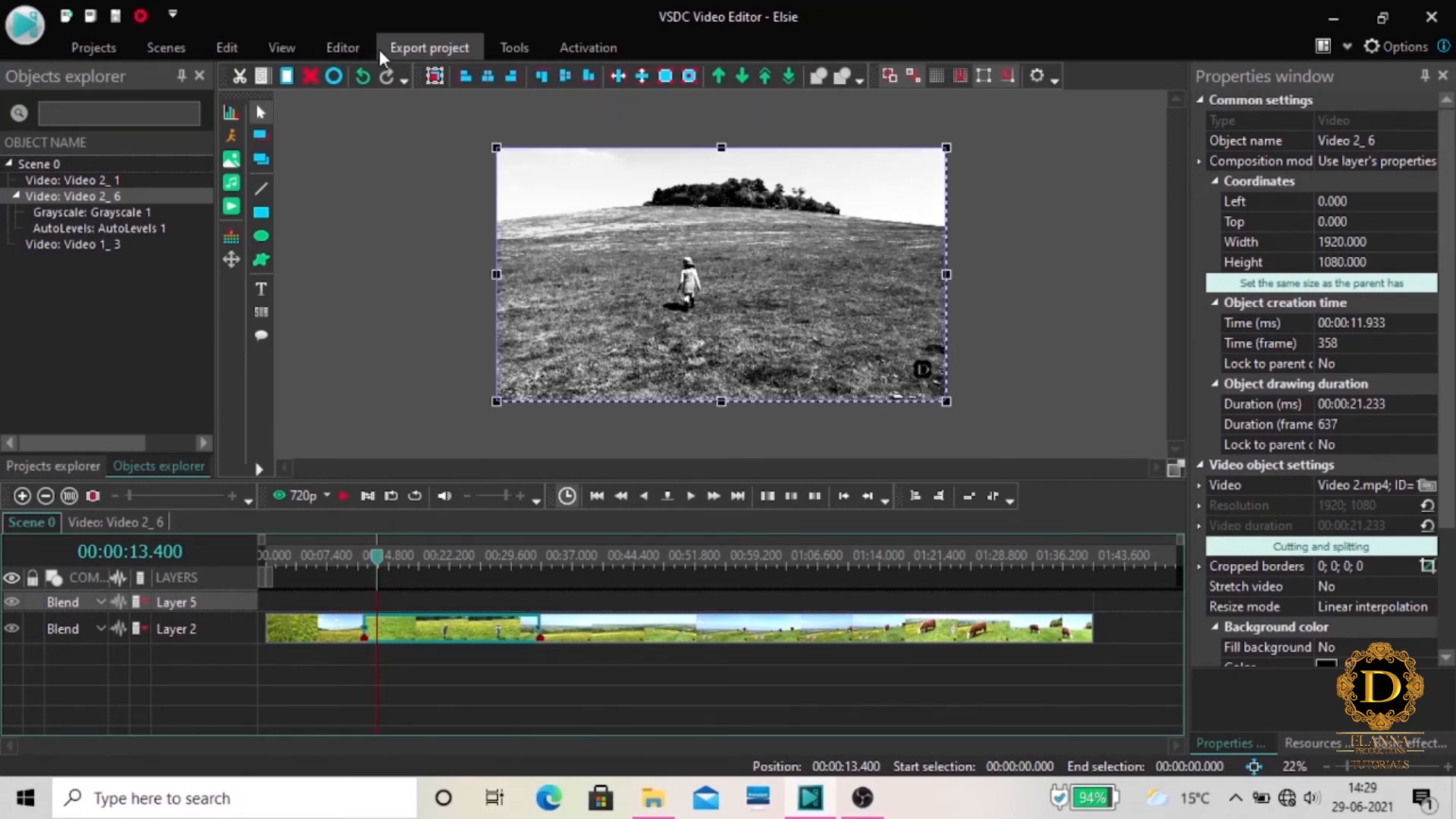
left_click(439, 44)
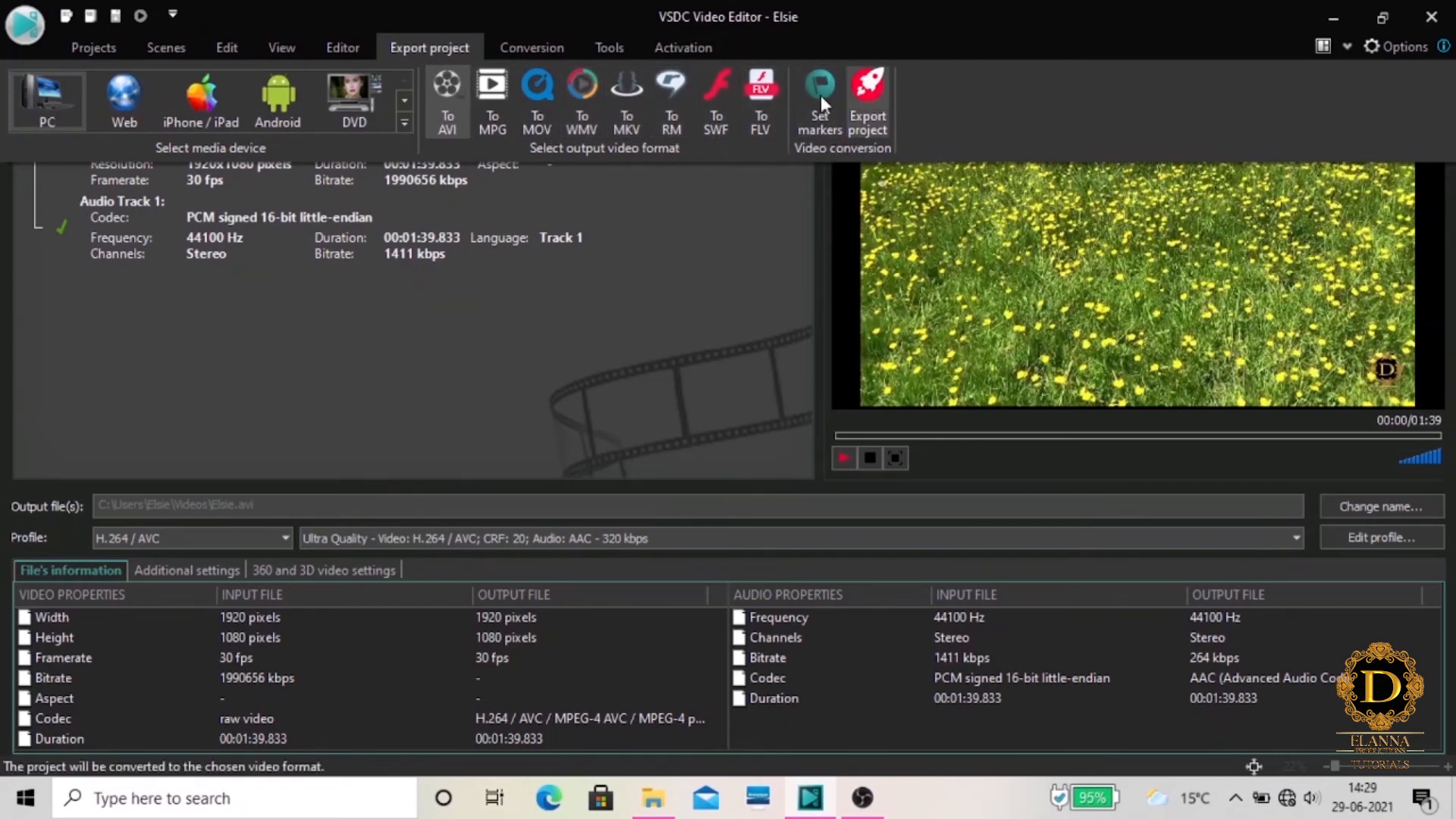
left_click(869, 118)
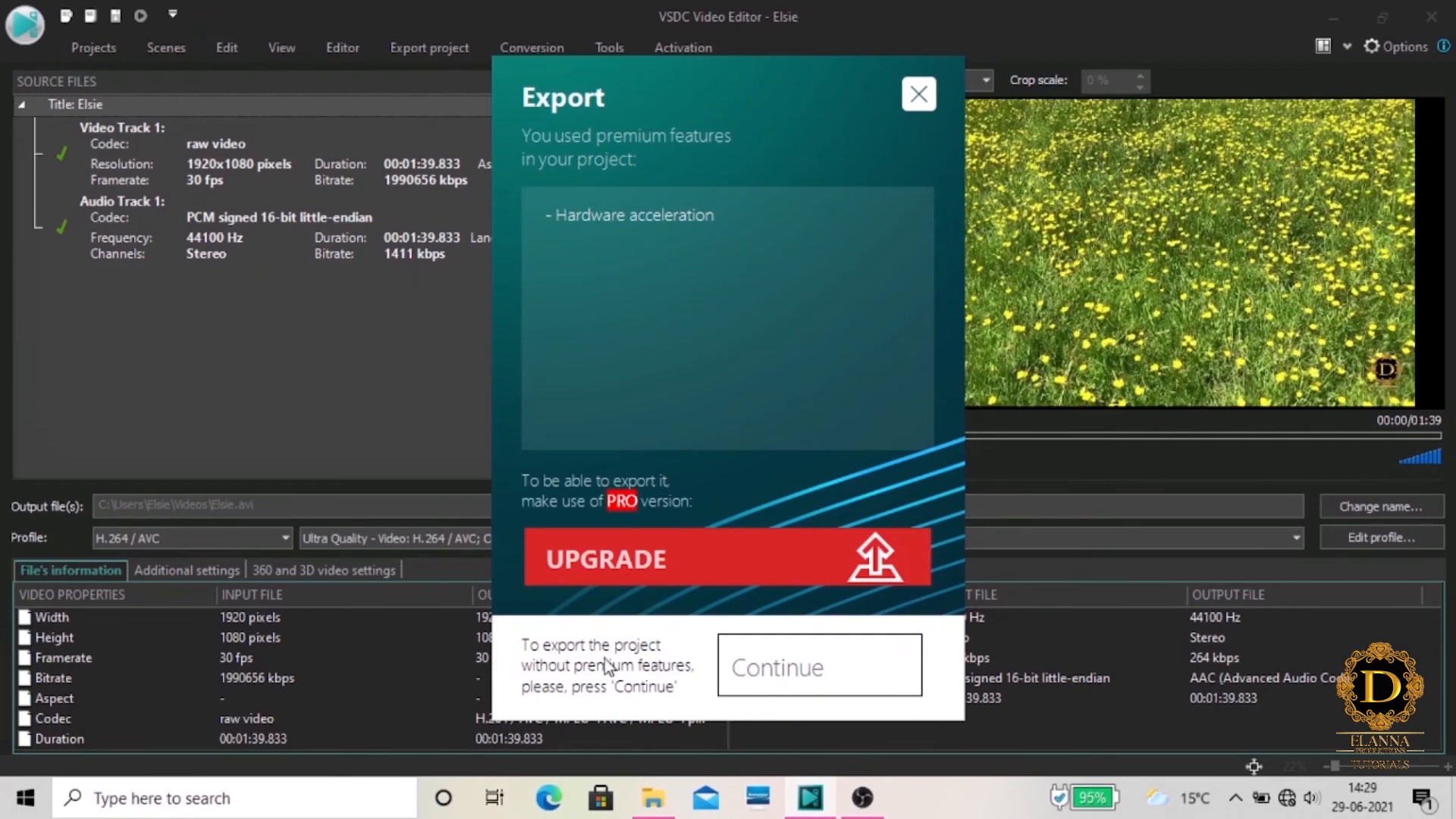
left_click(803, 679)
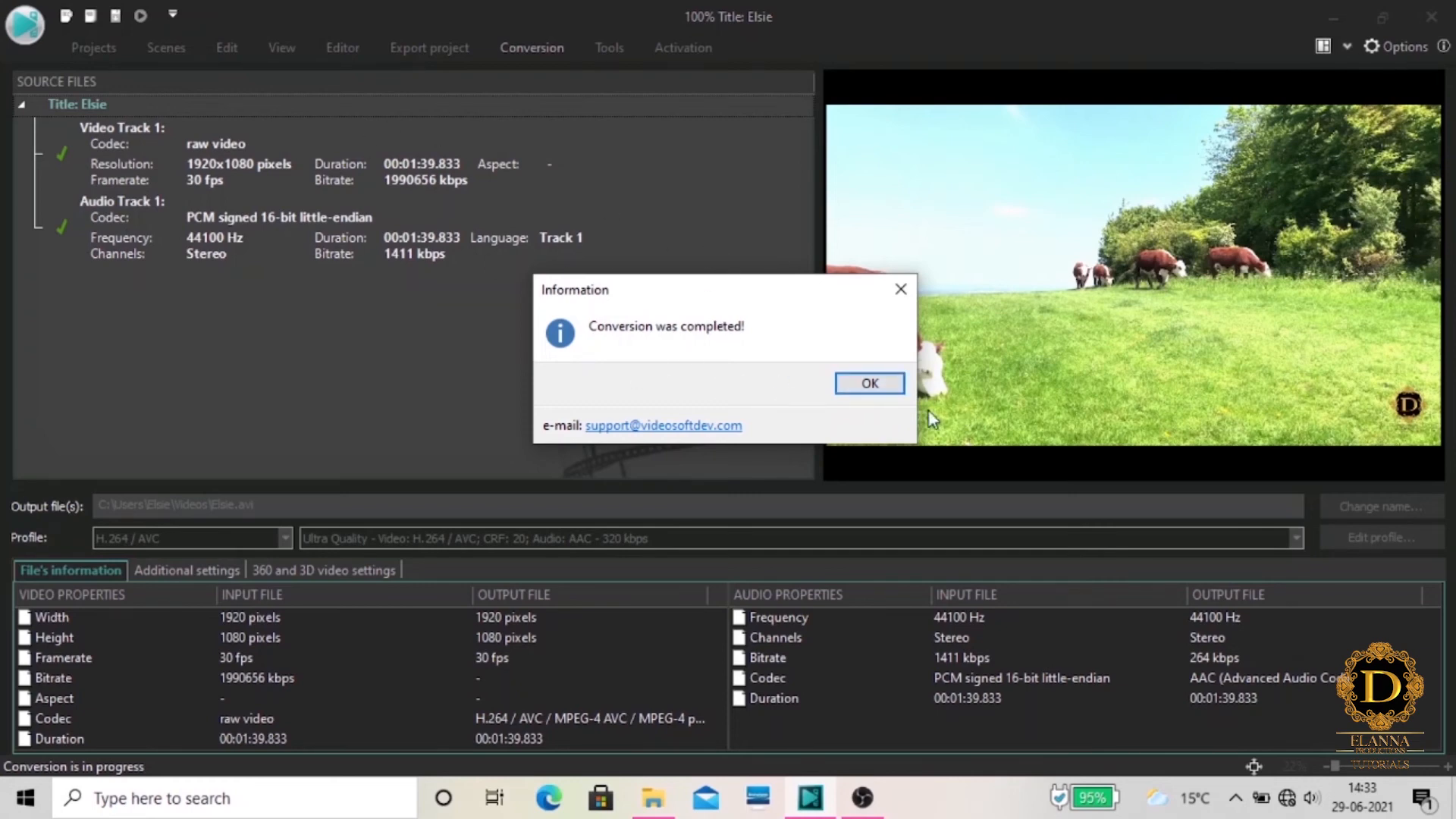
left_click(859, 383)
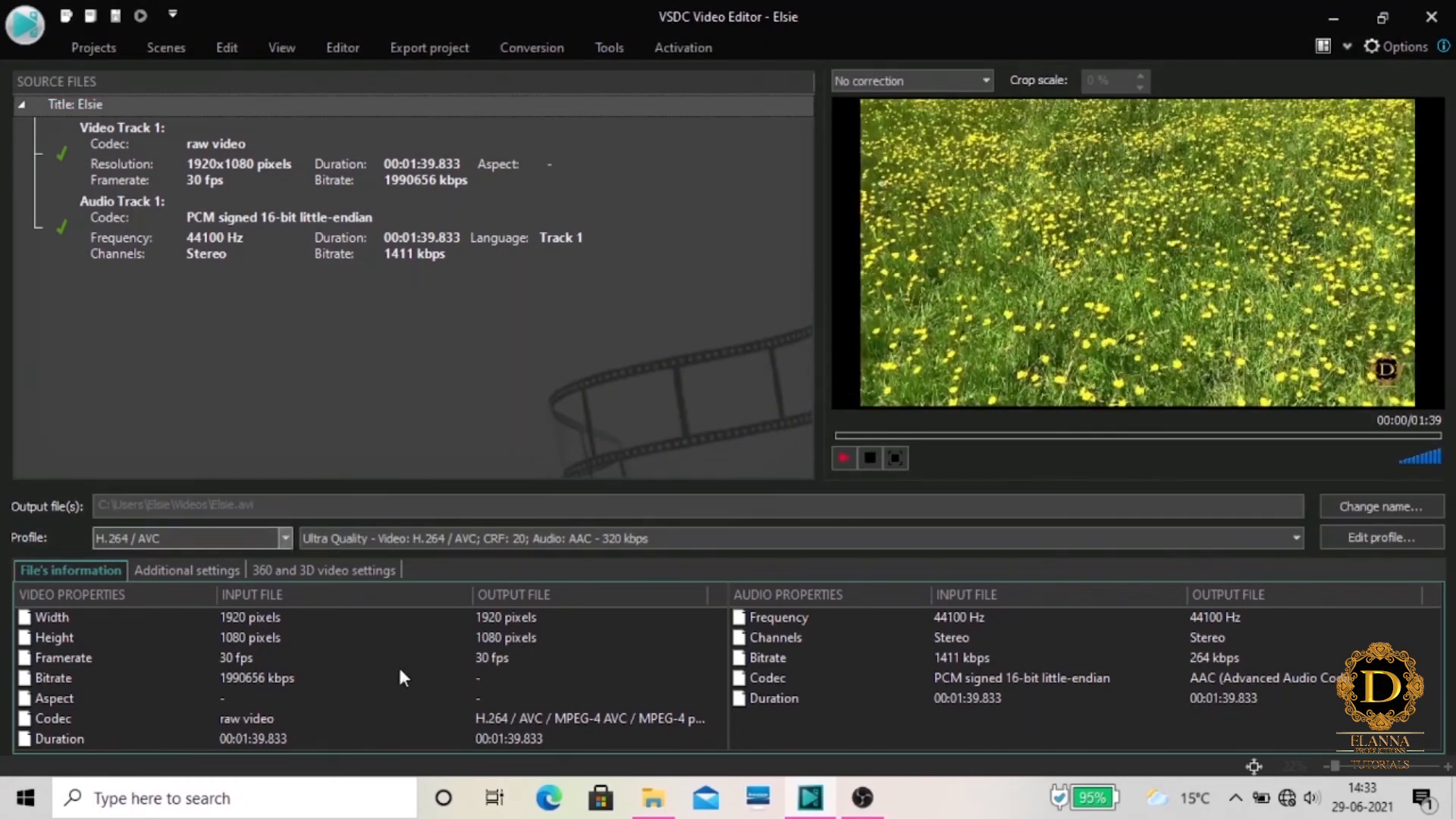
Switch to File Explorer, open the Videos folder and check the exported AVI file's size in its properties
left_click(652, 796)
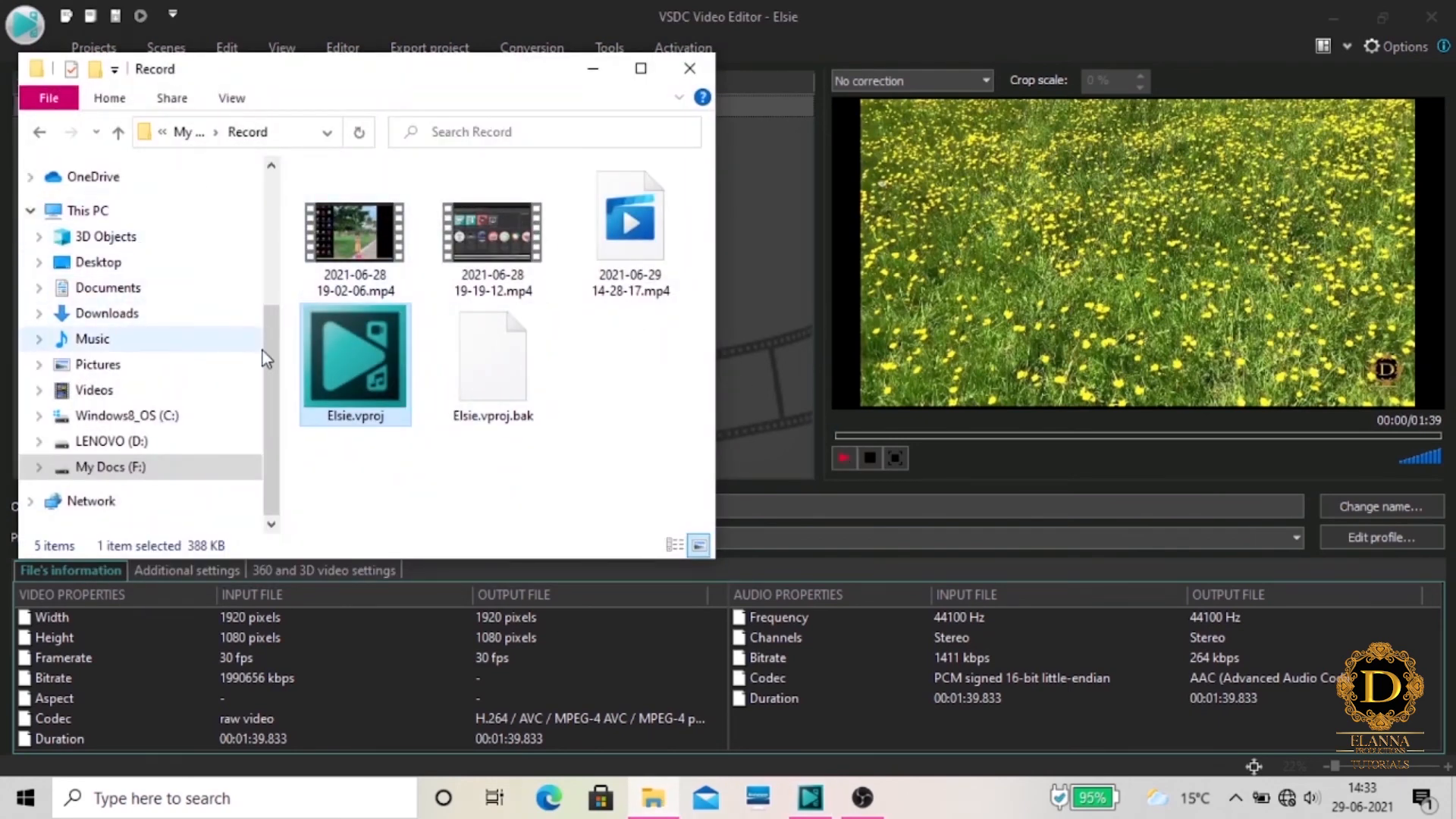
left_click_drag(263, 351, 264, 302)
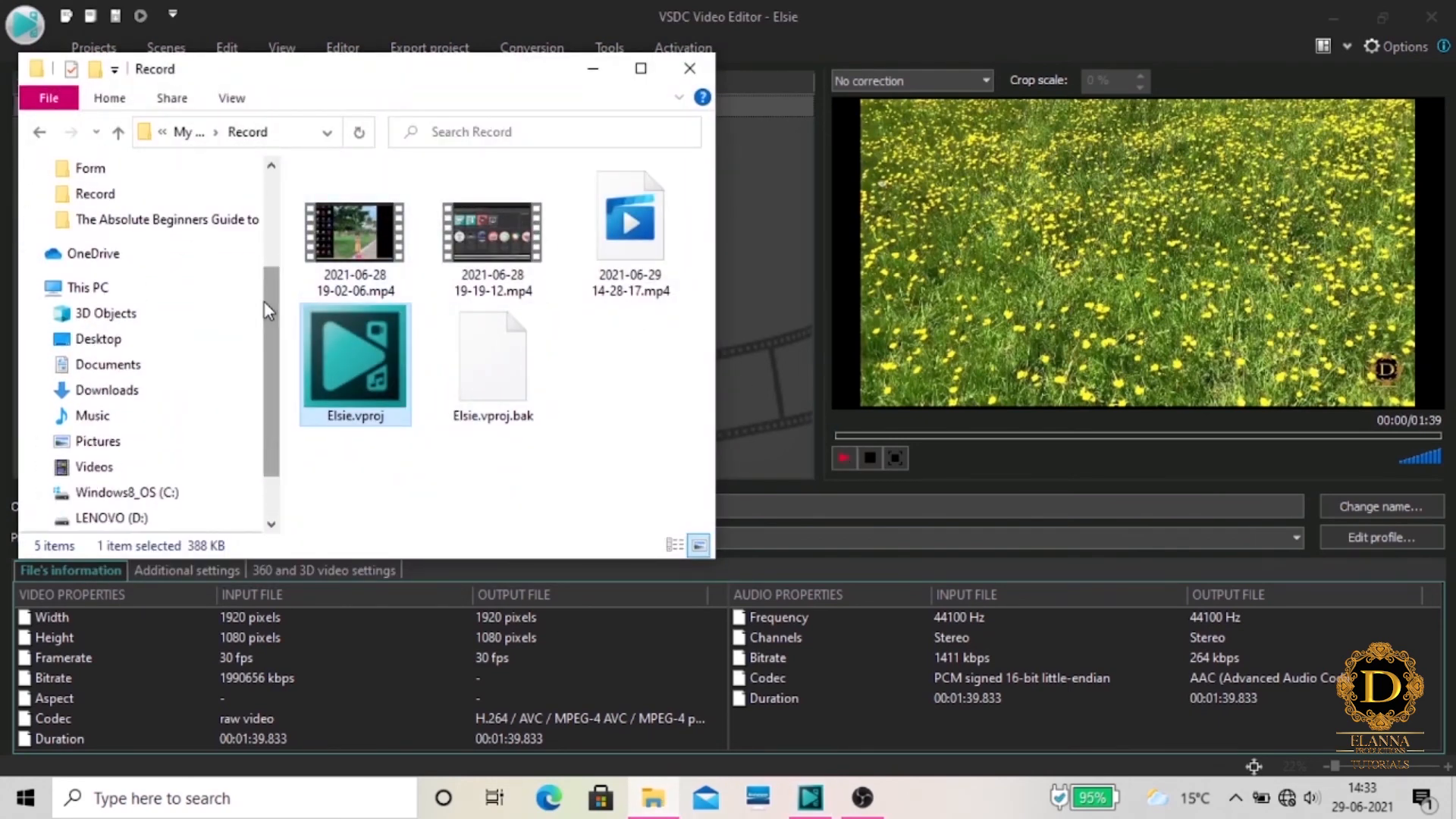
left_click(93, 466)
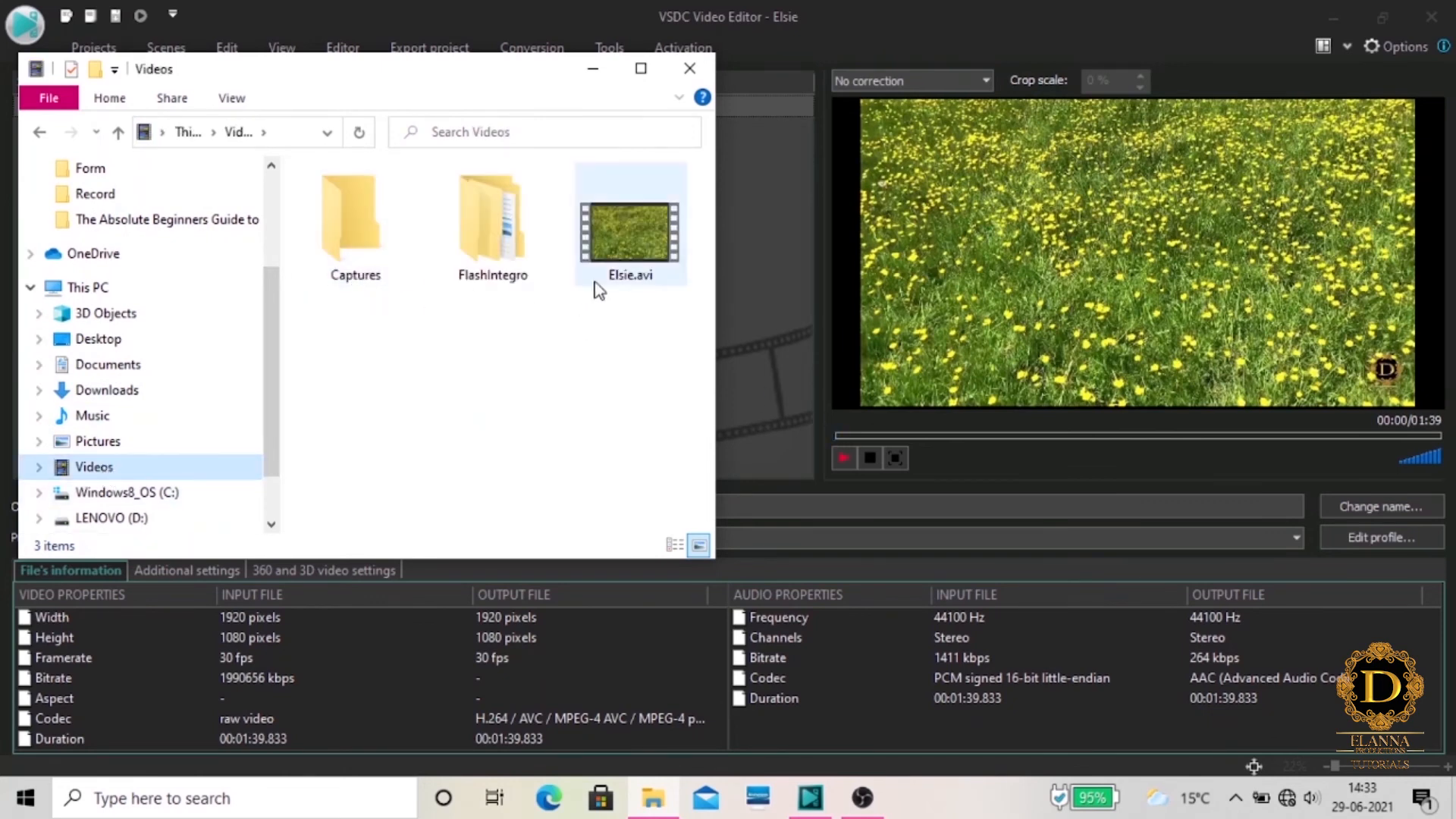
right_click(643, 239)
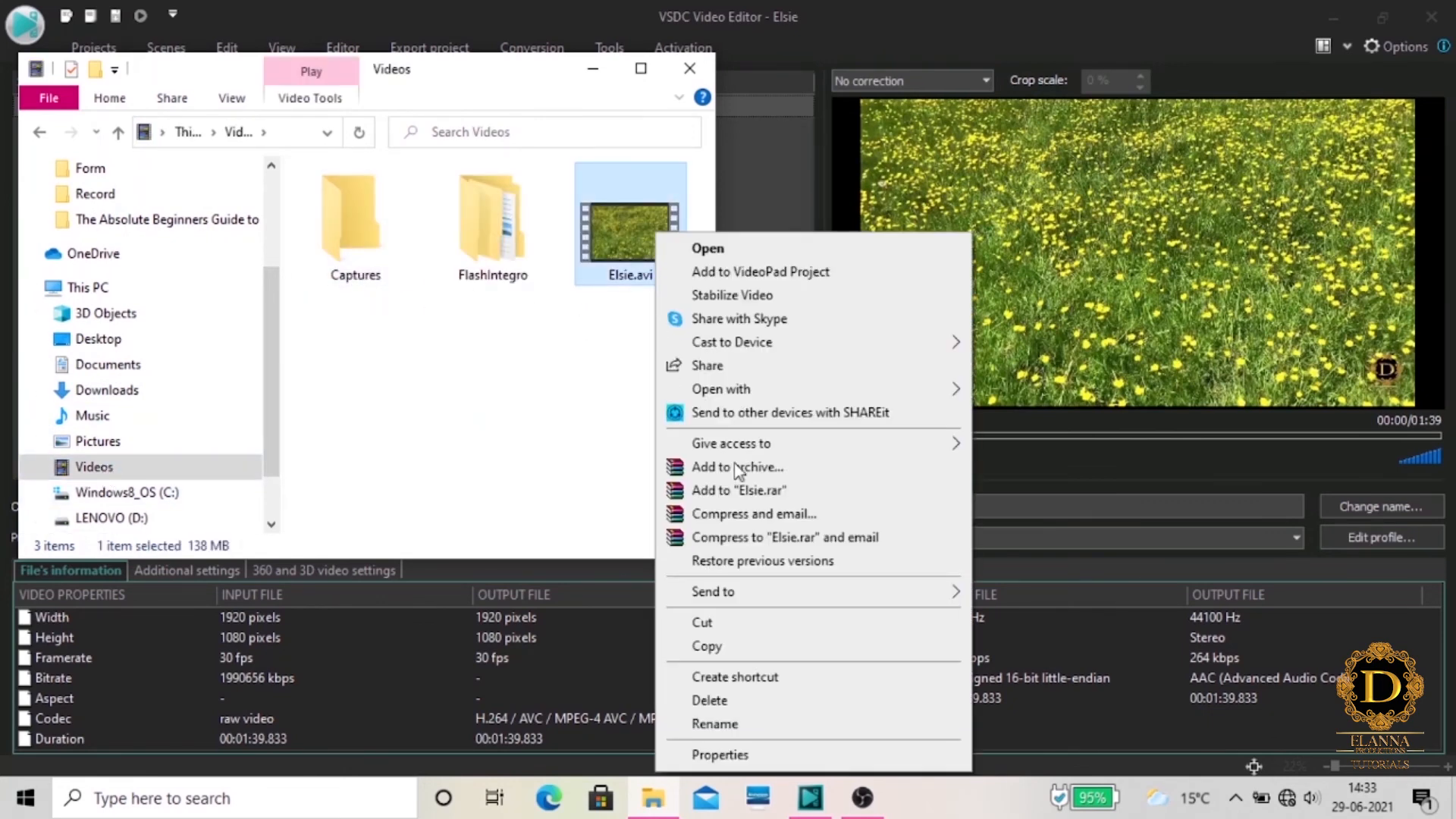
left_click(720, 755)
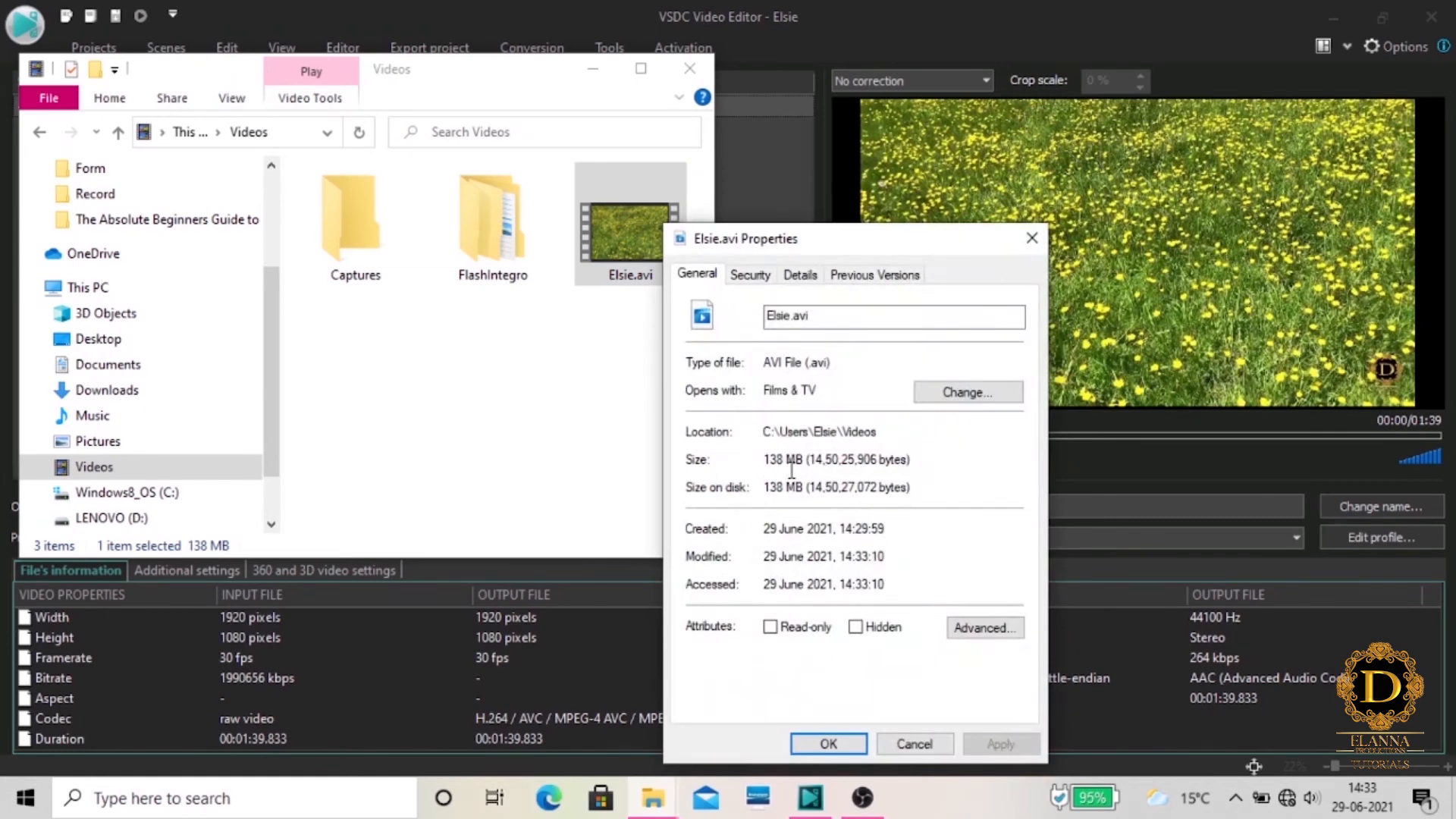
left_click(1031, 239)
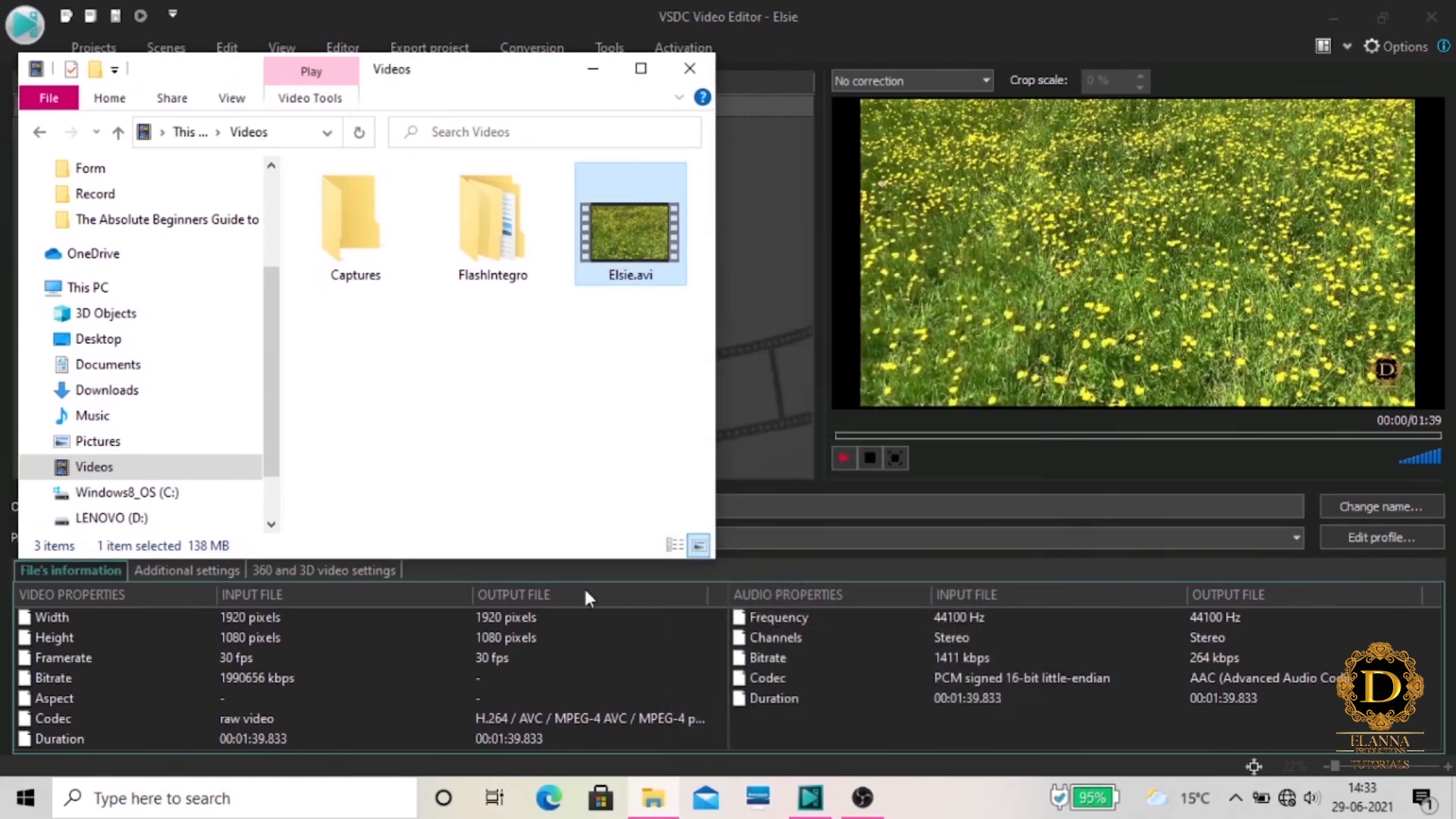
left_click(761, 401)
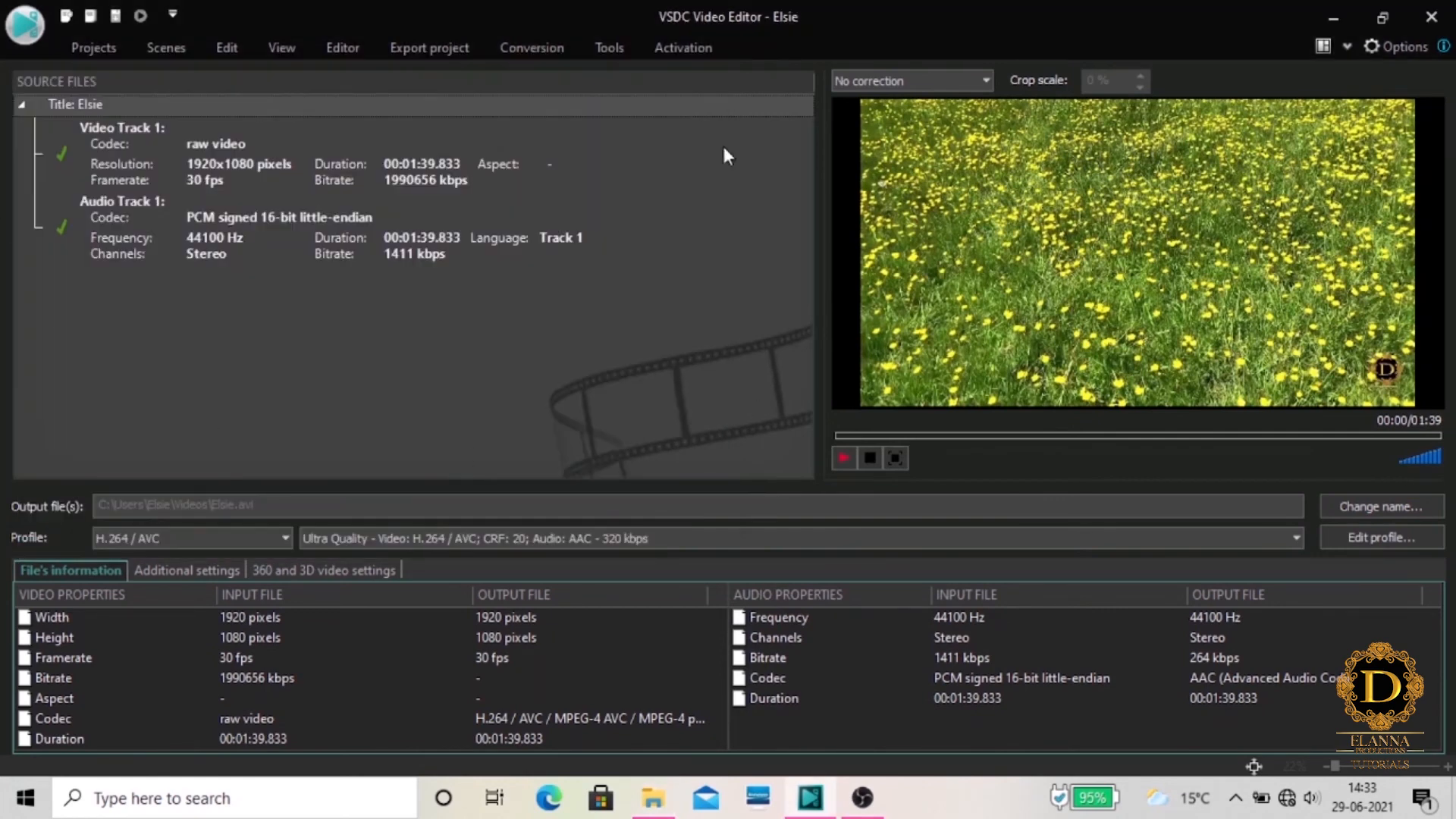
Export the project as an MKV video with the H.264 / AVC Ultra Quality profile, continuing without premium features
left_click(456, 50)
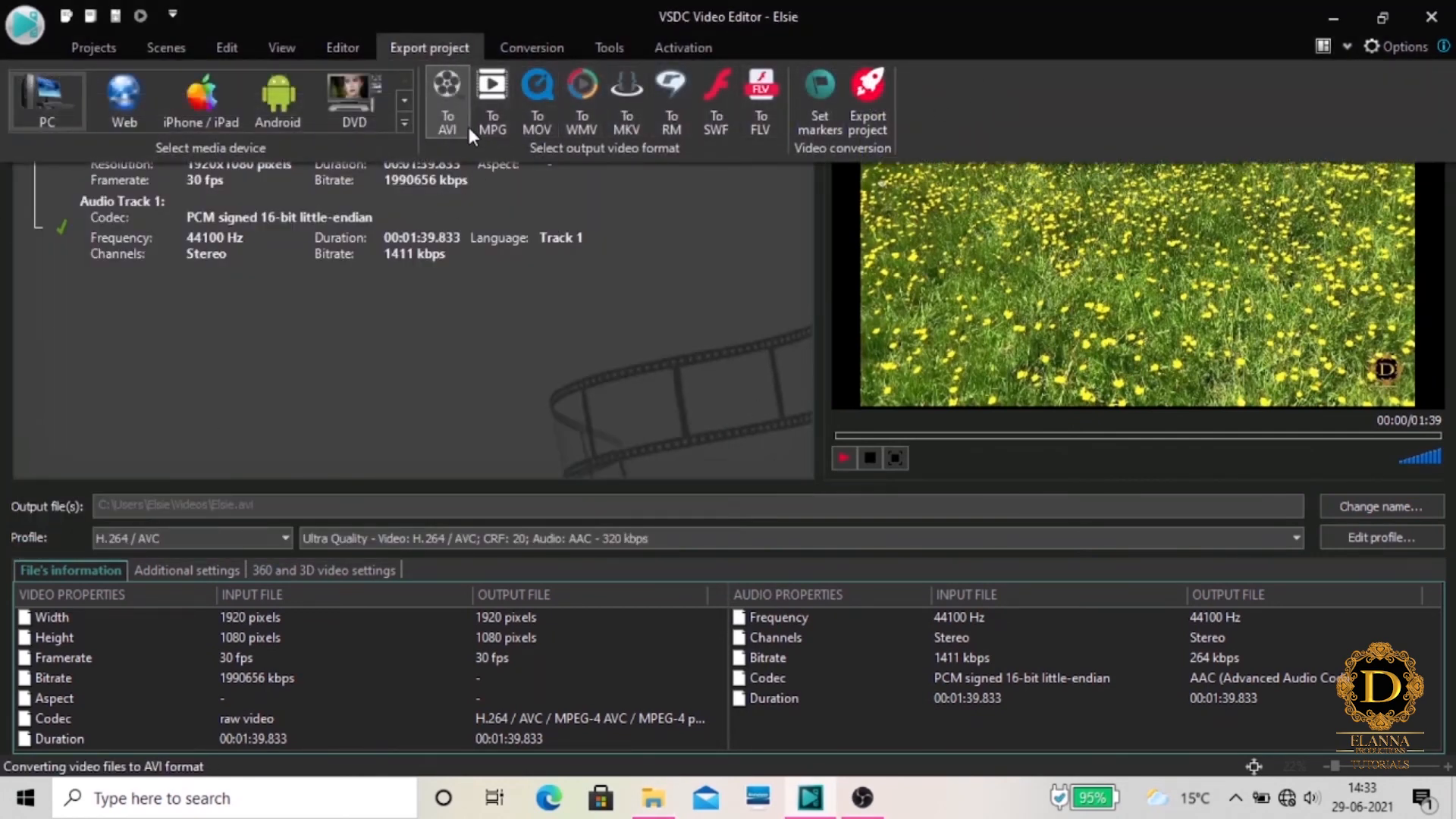
left_click(500, 125)
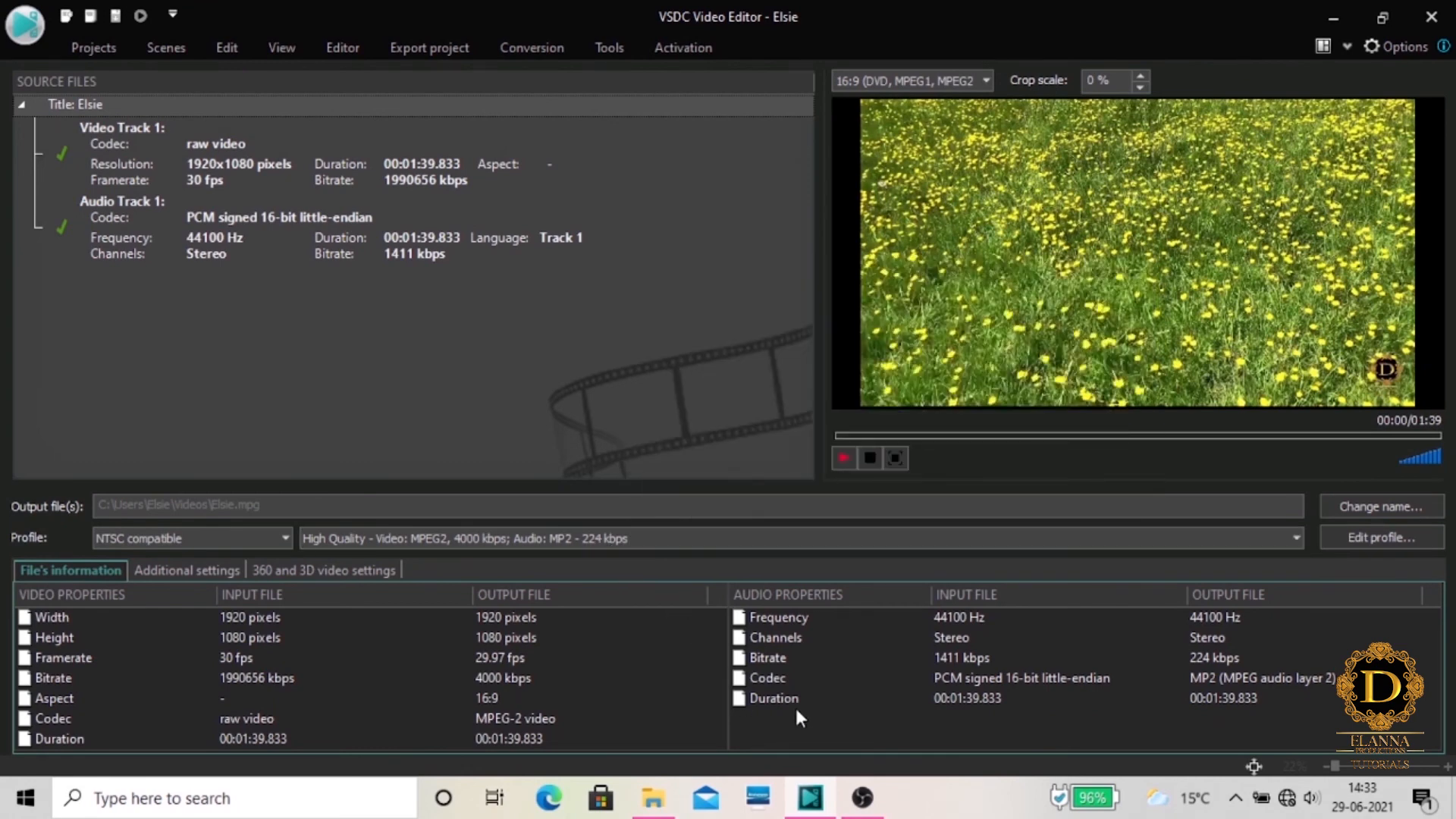
left_click(447, 50)
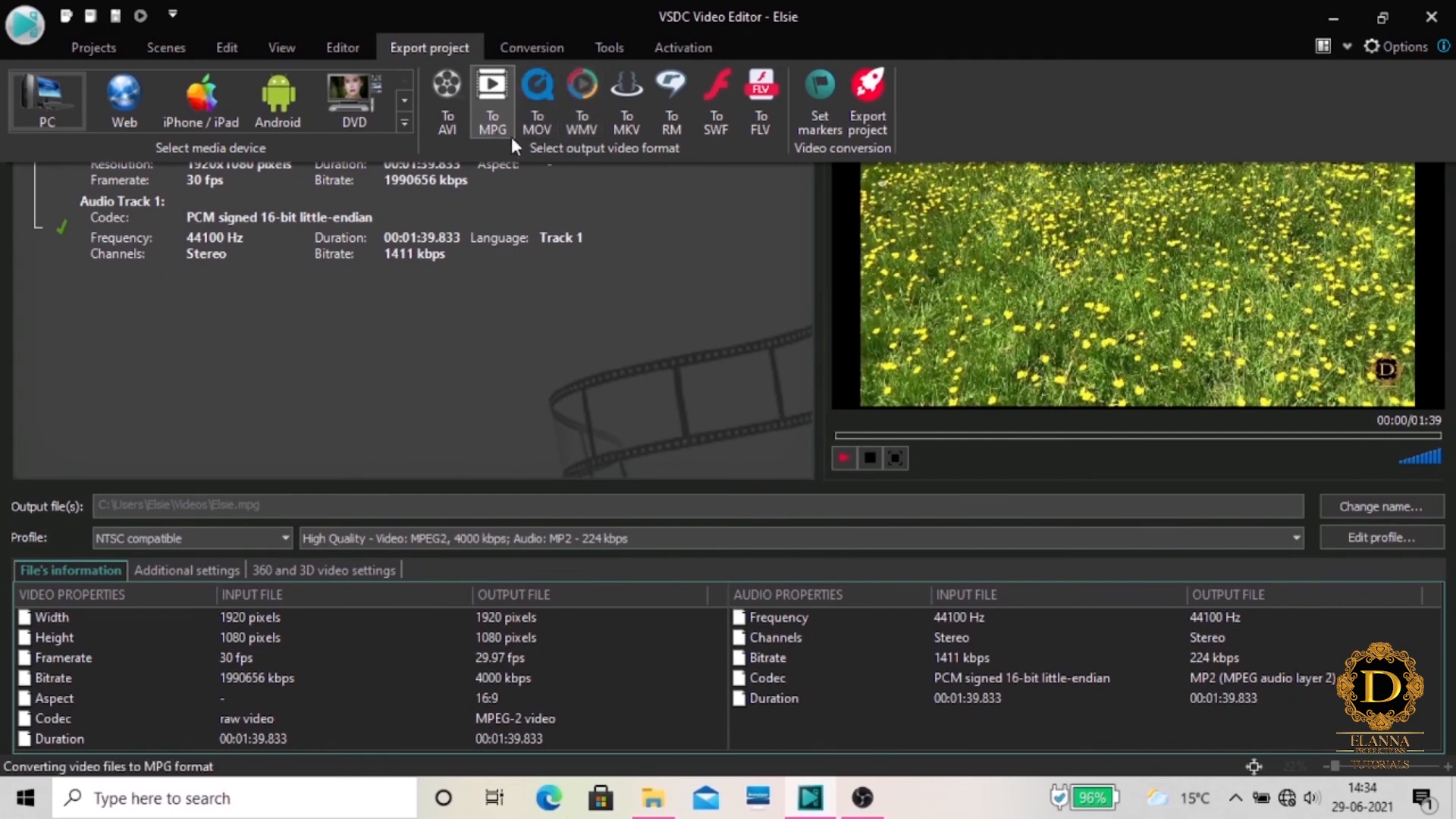
left_click(629, 132)
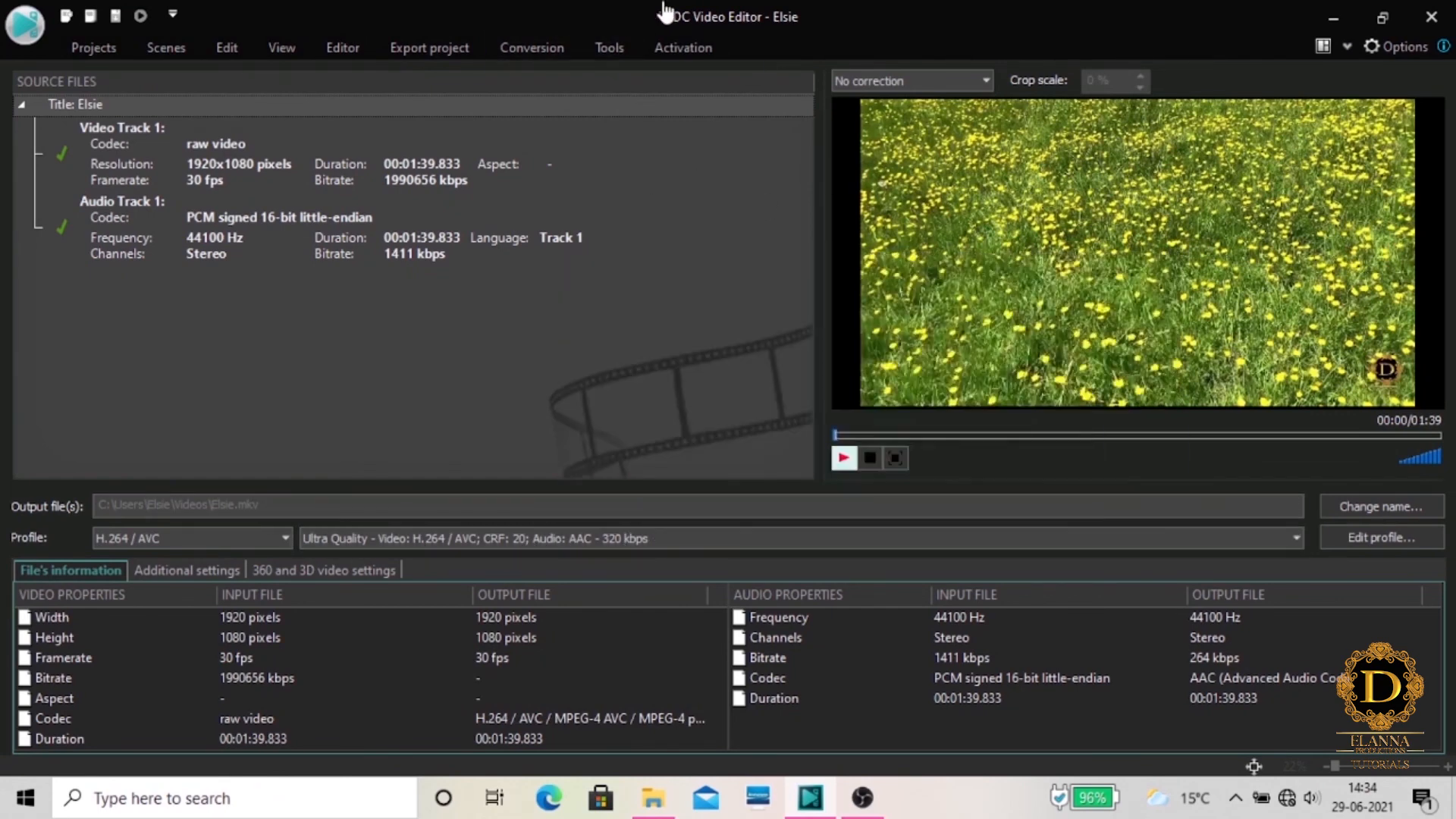
left_click(456, 47)
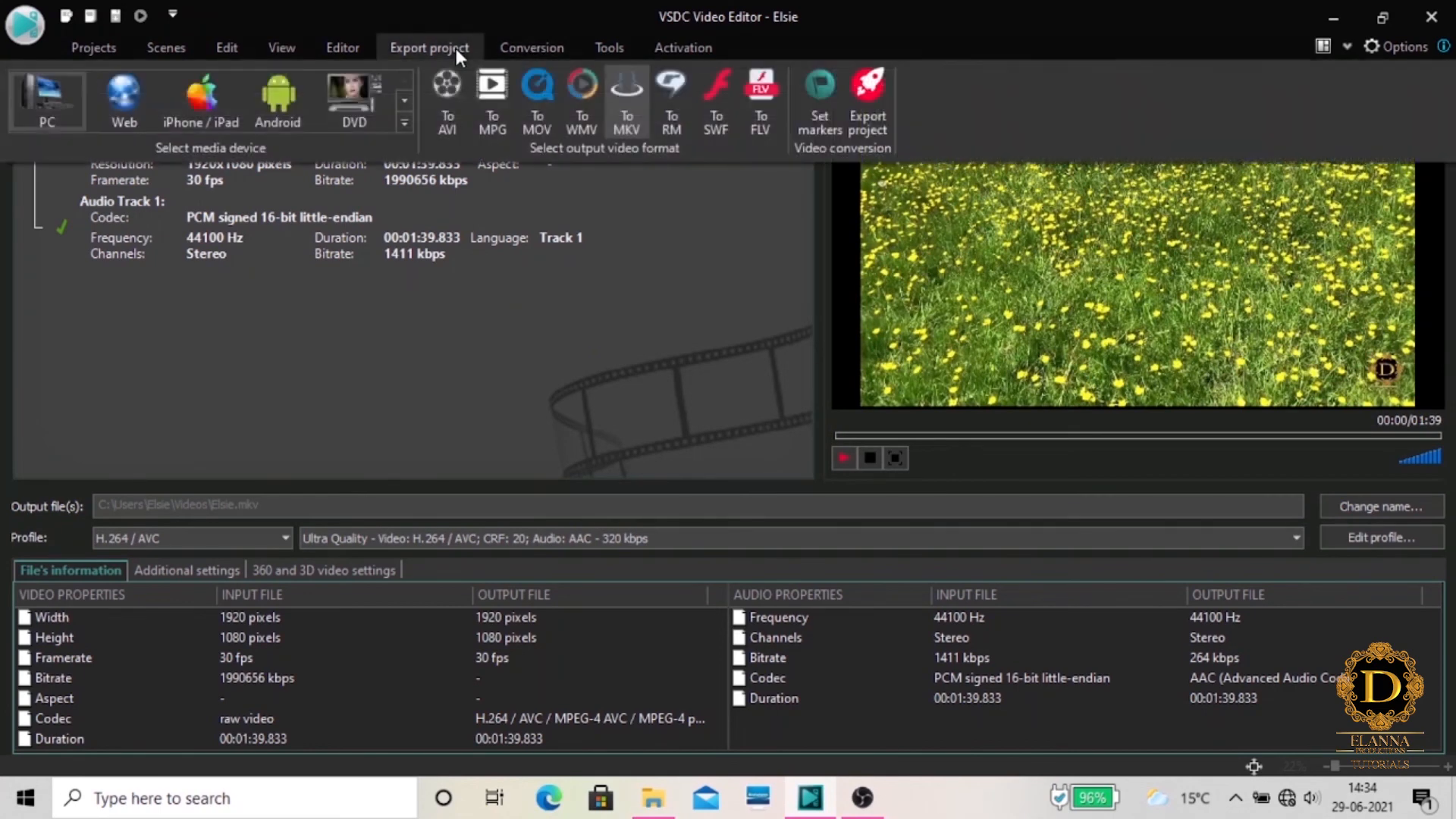
left_click(865, 121)
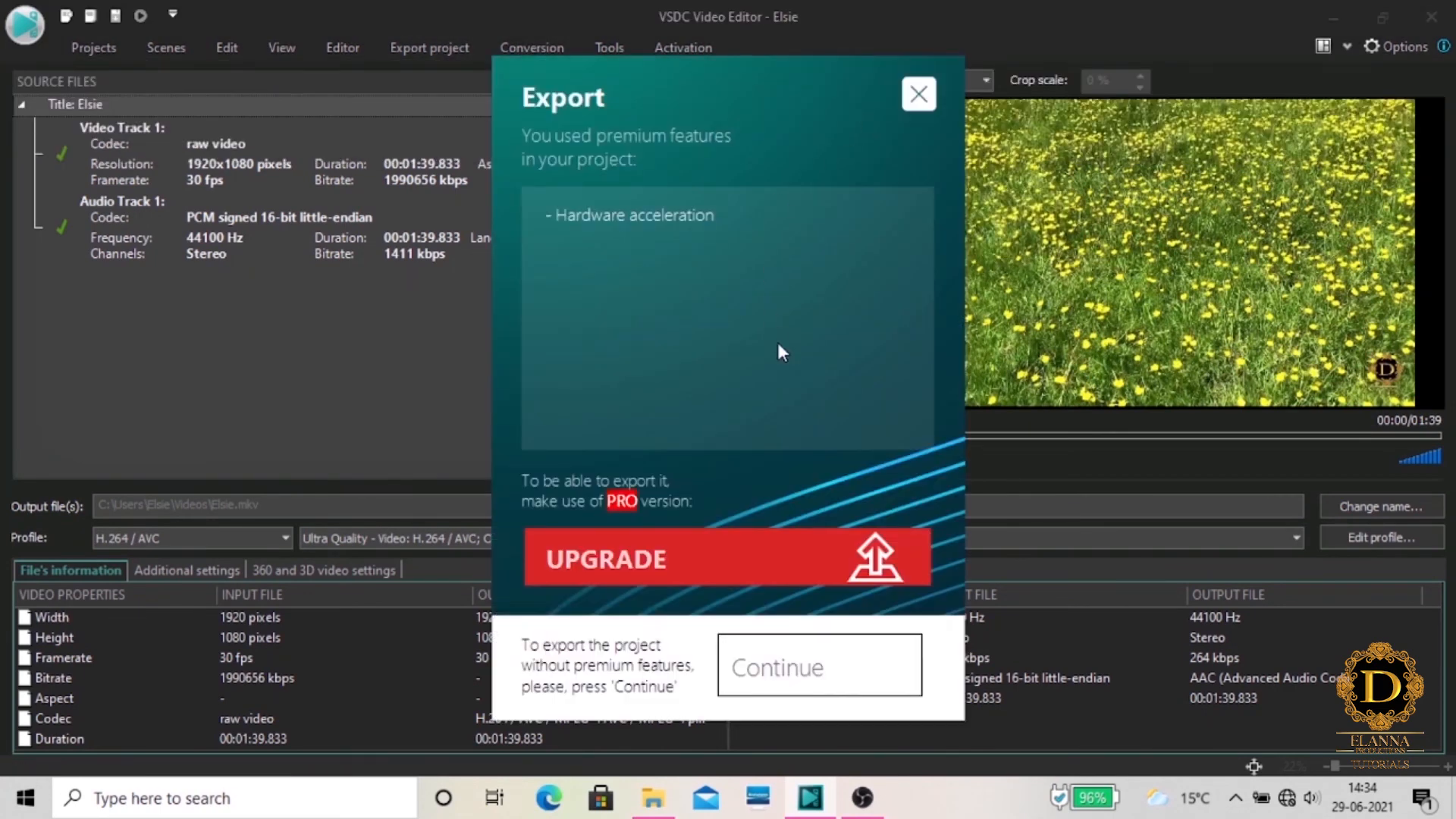
left_click(864, 690)
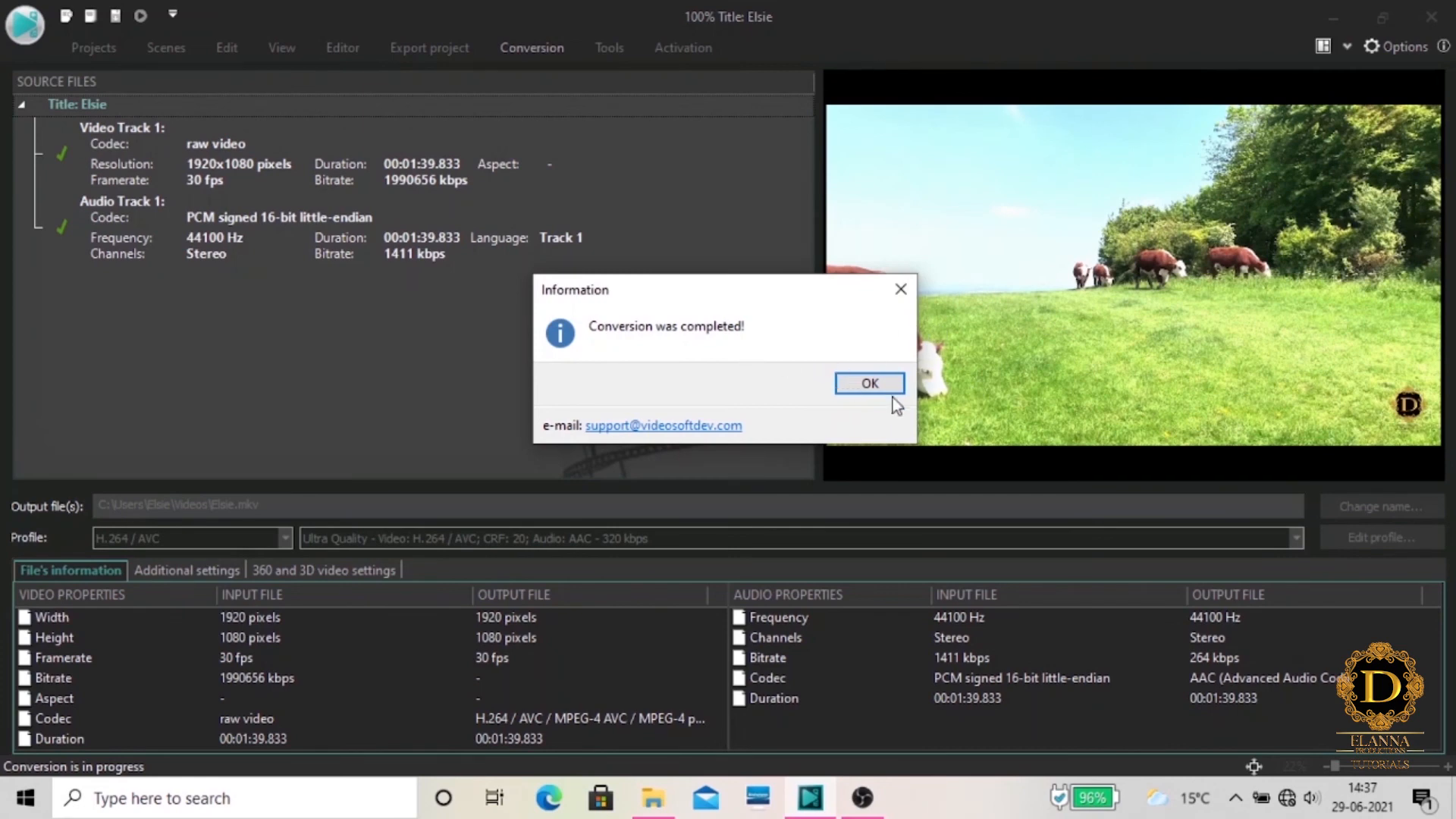
left_click(861, 384)
Compare the file sizes of the exported MKV and AVI videos in File Explorer's Videos folder, then return to VSDC Video Editor
left_click(655, 805)
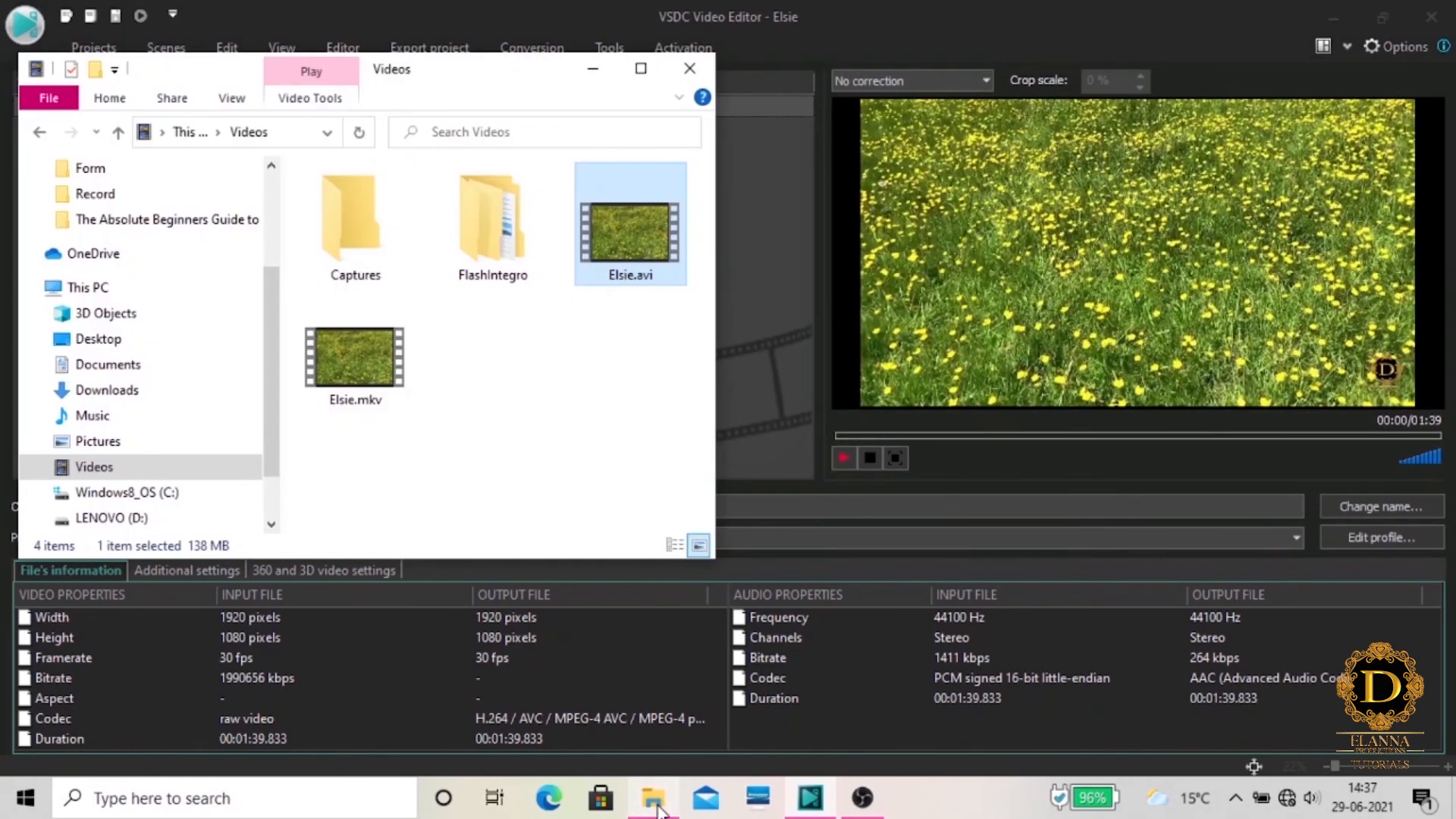
left_click(370, 367)
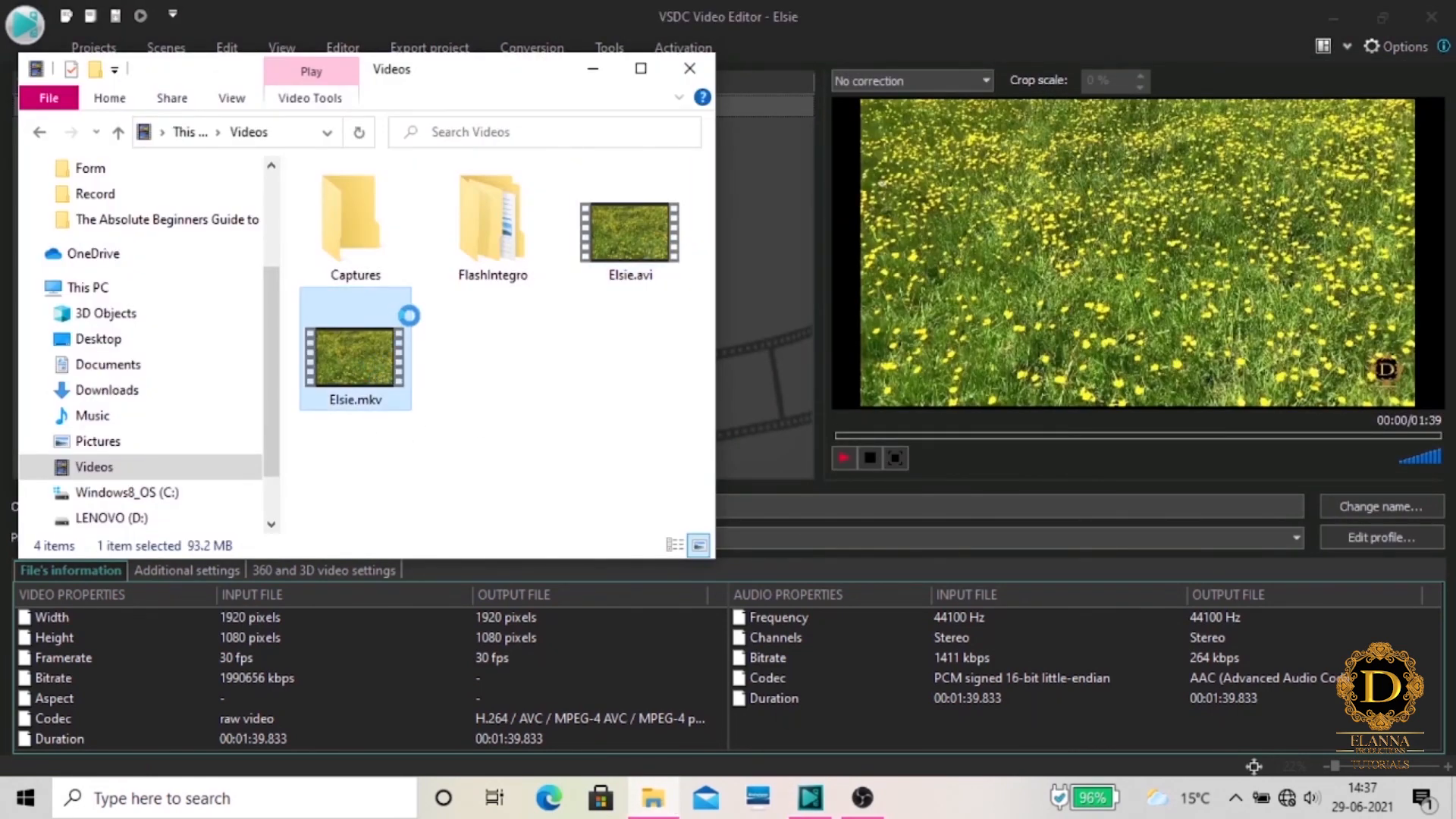
right_click(371, 356)
left_click(345, 464)
left_click(612, 235)
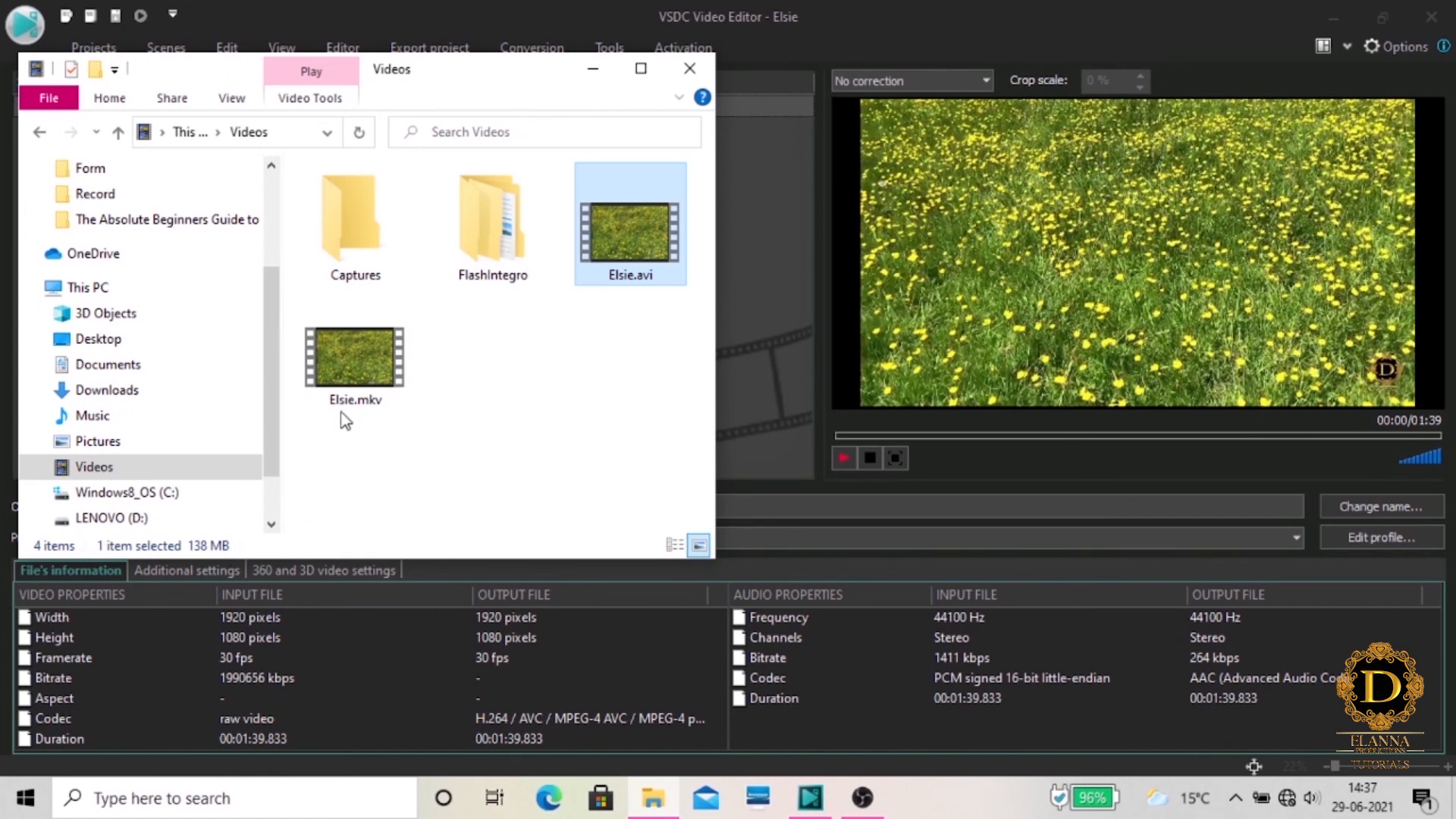
left_click(355, 379)
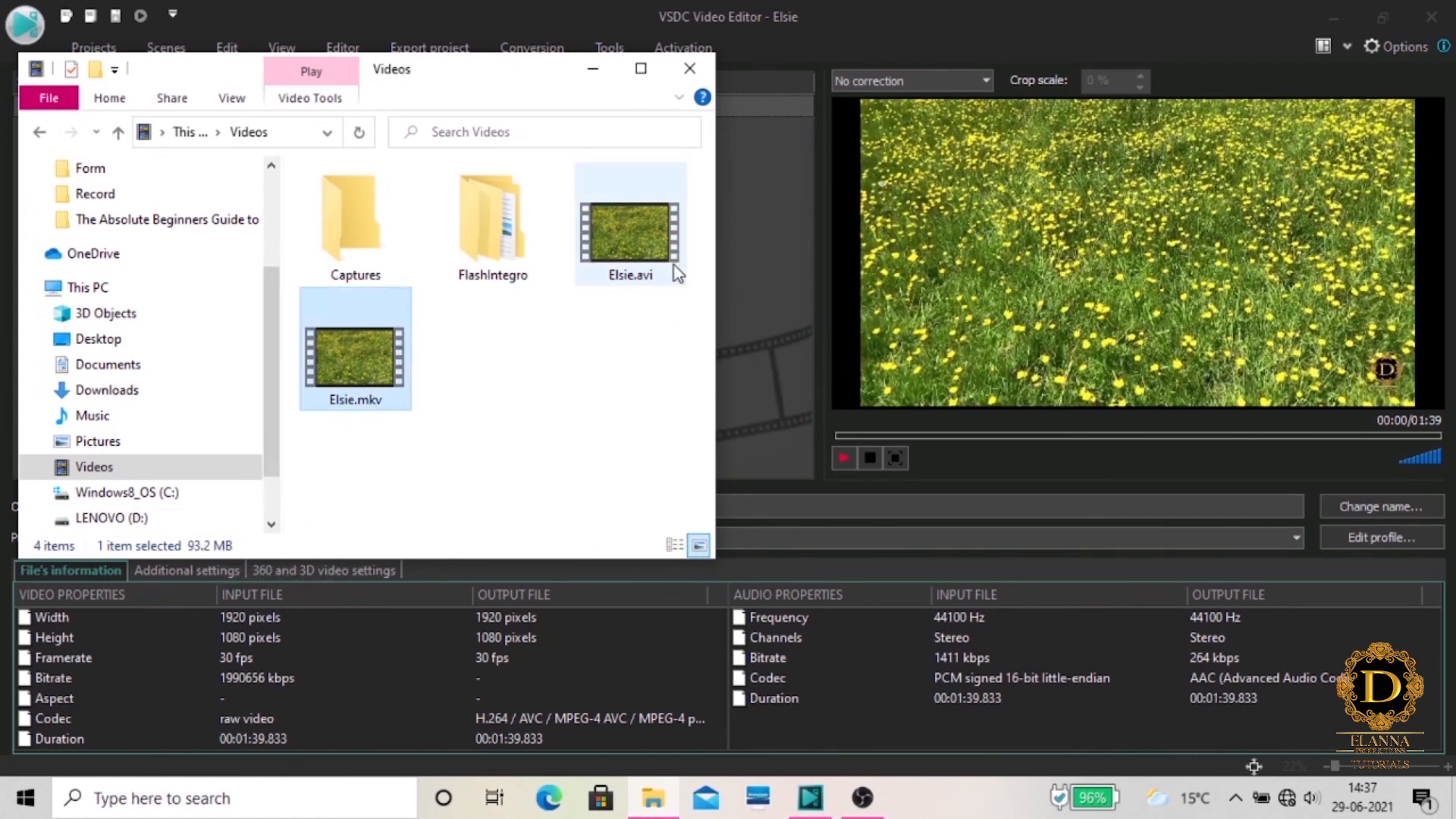
left_click(652, 245)
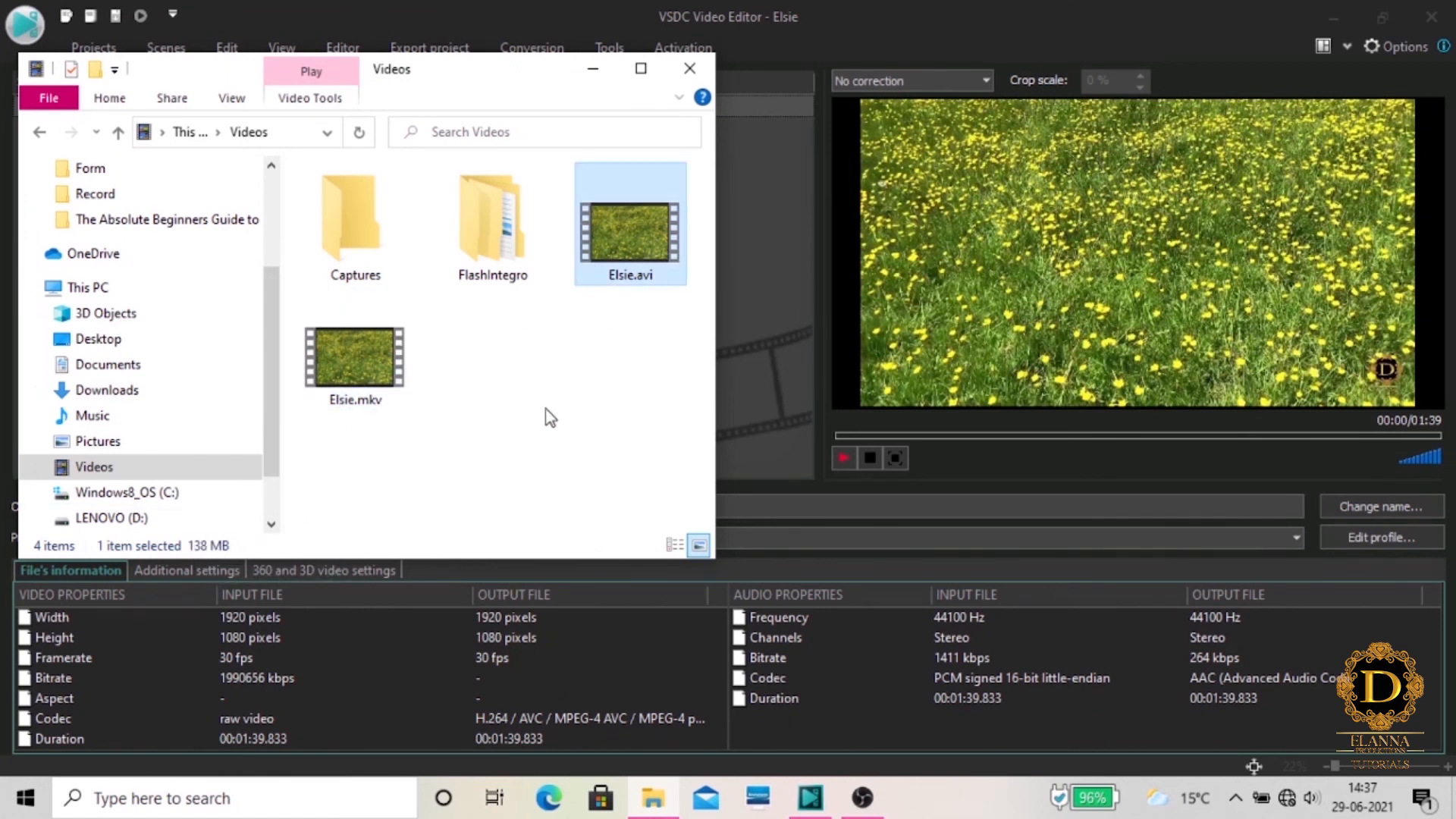
left_click(596, 71)
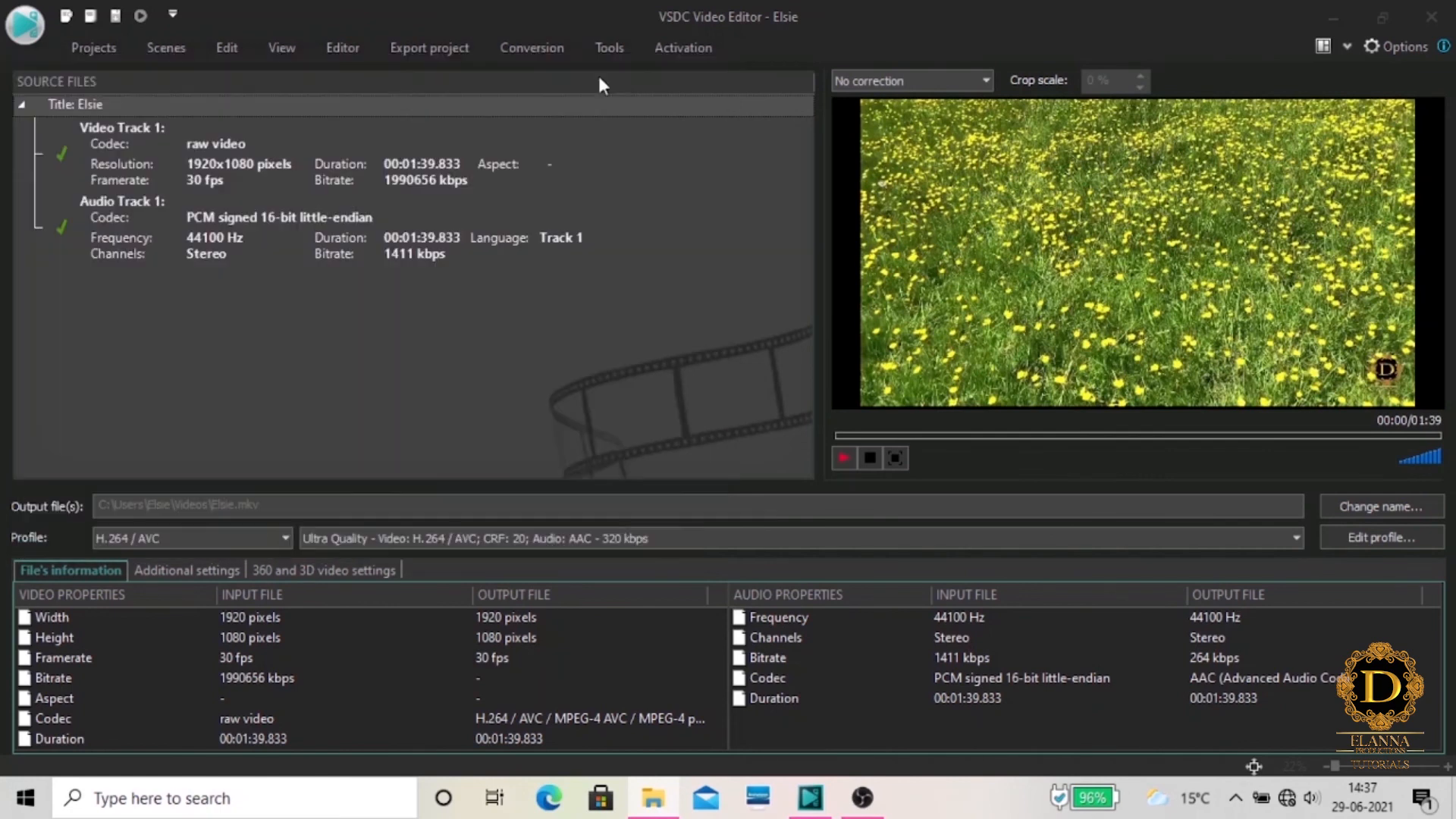
mouse_move(738, 531)
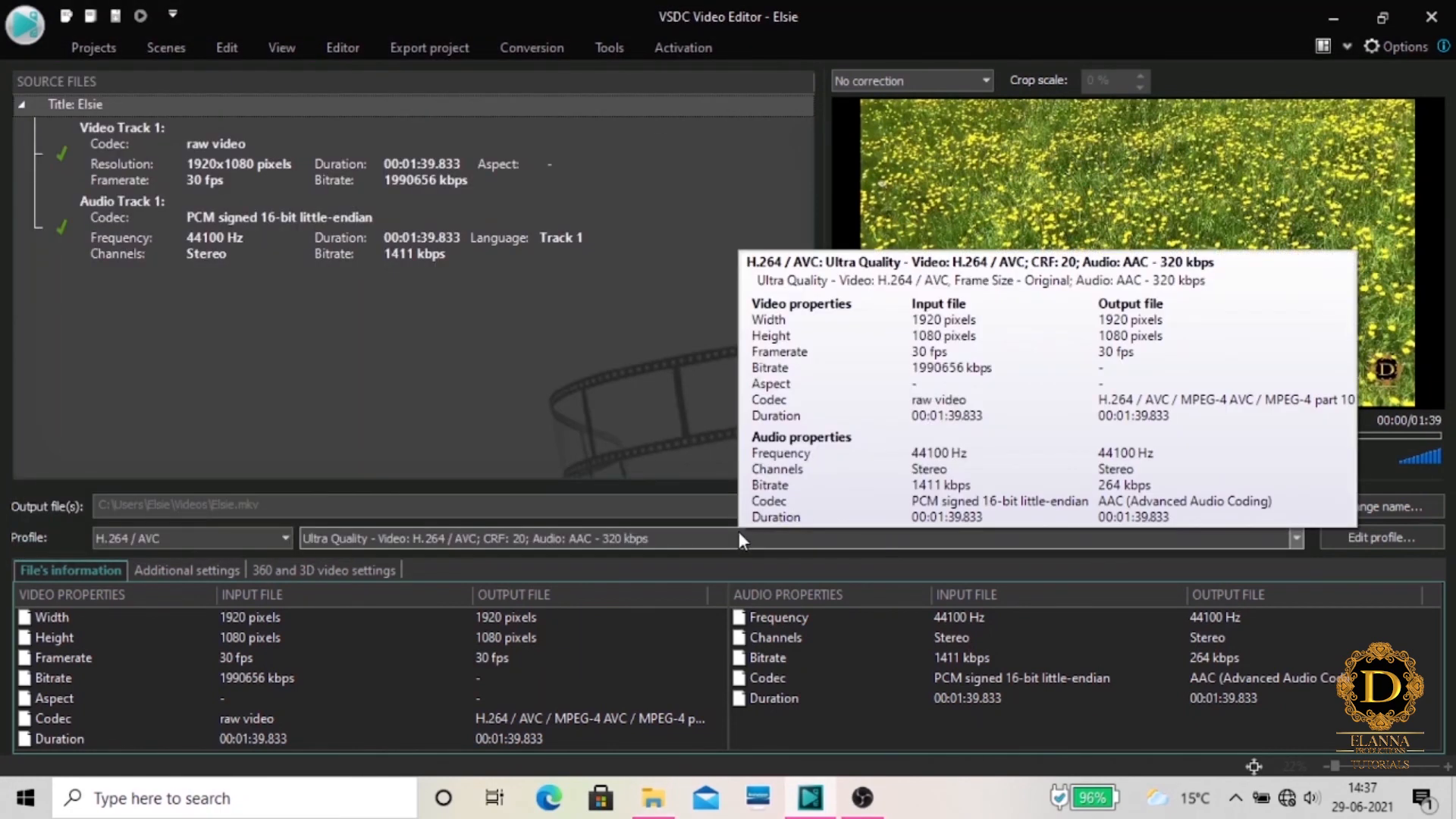